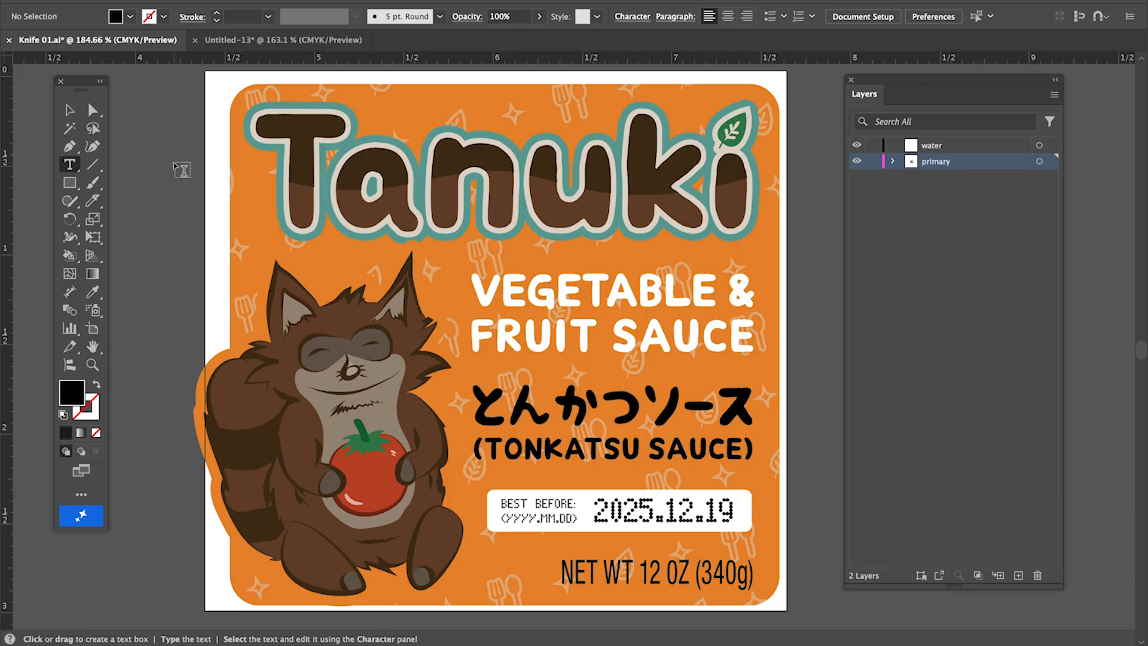
- Add the point text WATER to the blank Untitled-13 document and move it slightly lower on the artboard
left_click(251, 38)
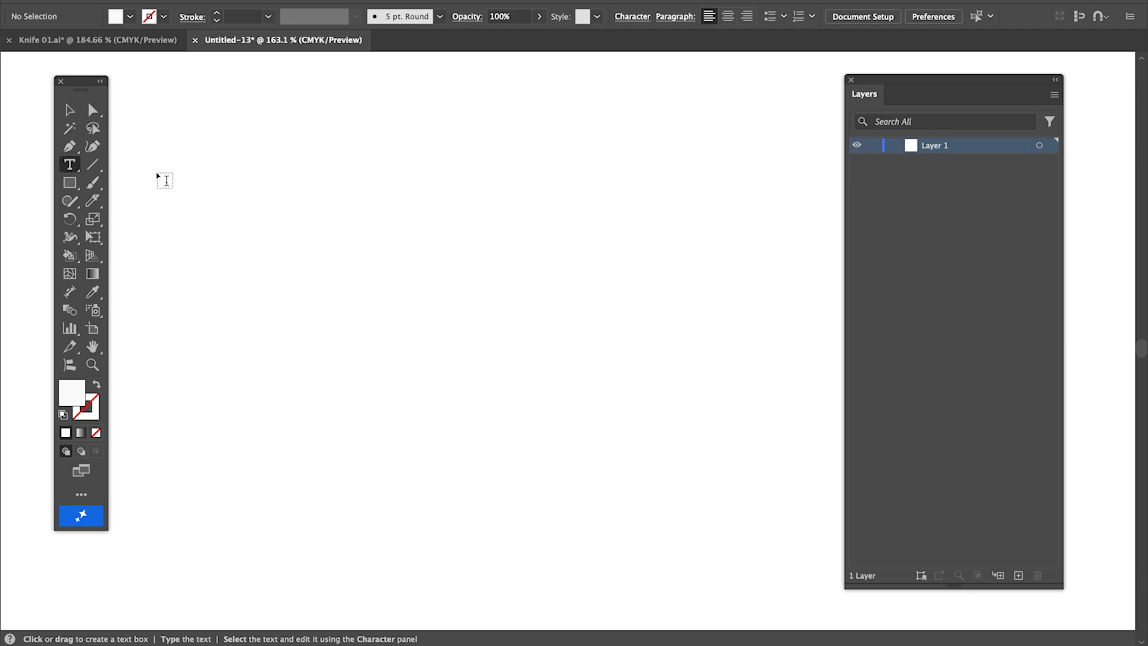
left_click(231, 226)
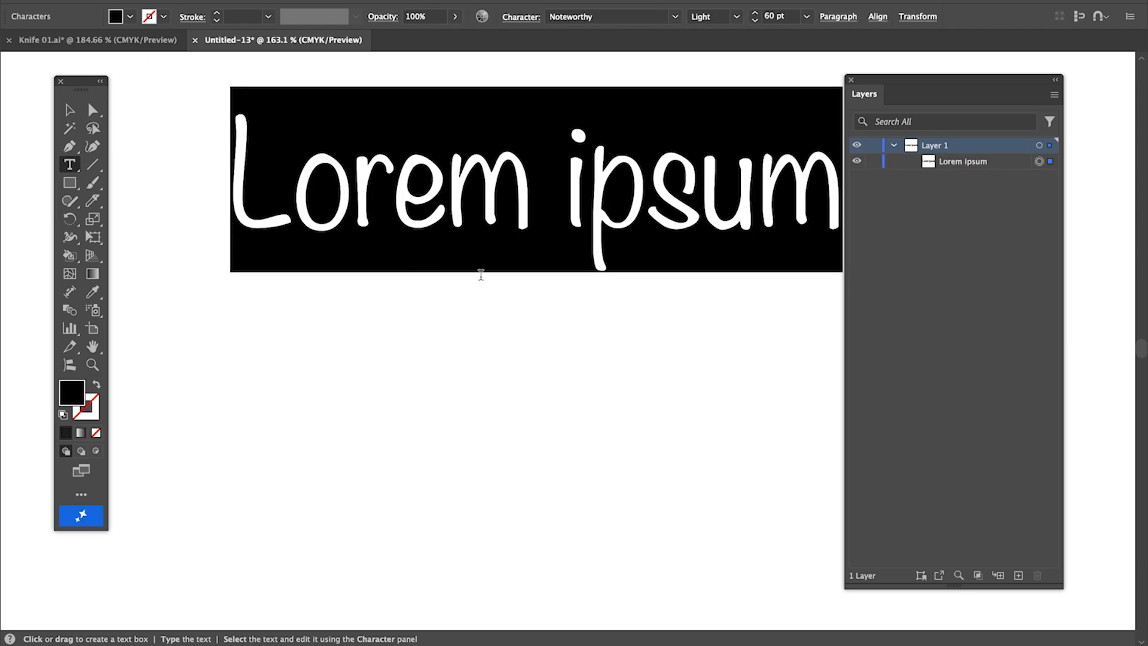
type("WATER")
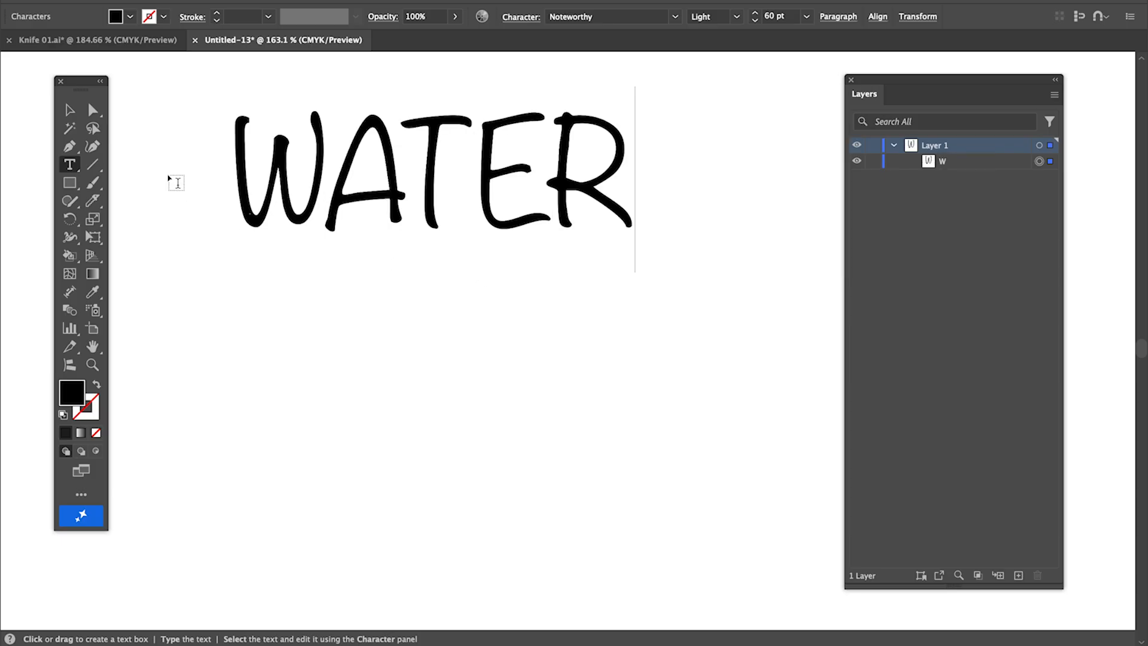
key("Escape")
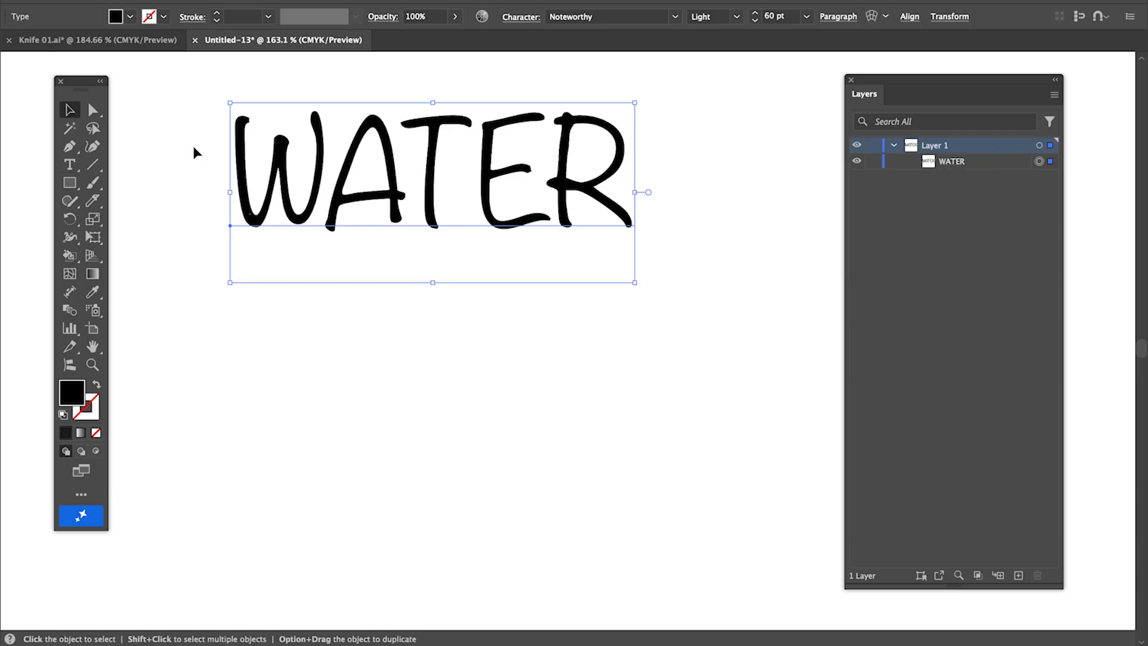
left_click_drag(428, 214, 415, 260)
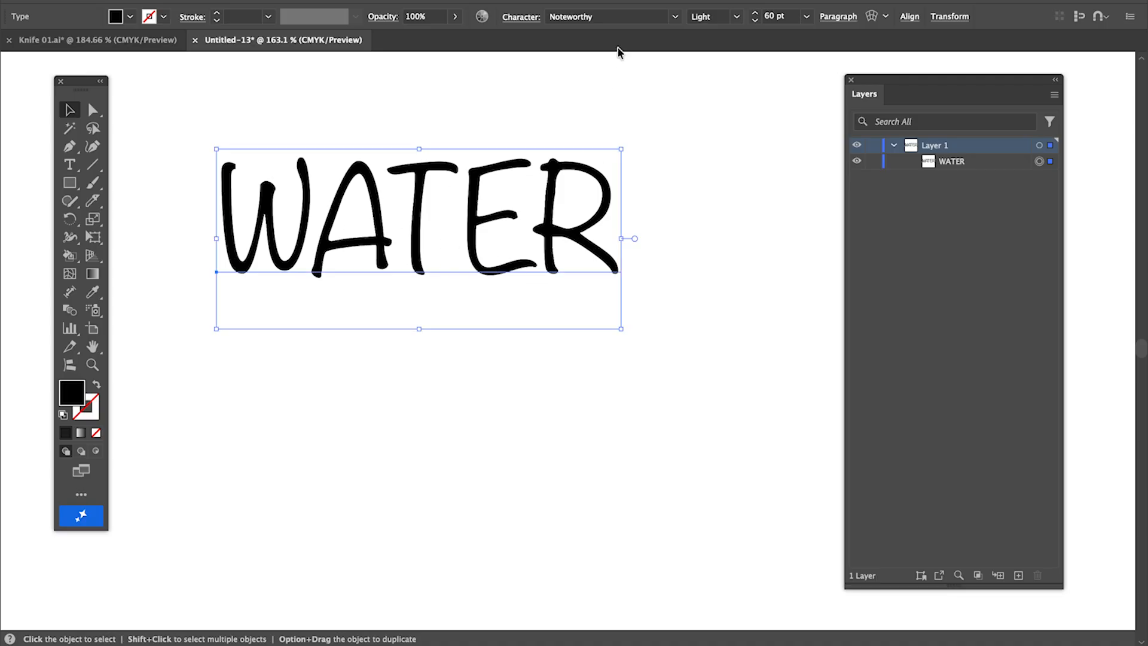
- Set the WATER text in Arial Black and convert it to outlines
left_click(618, 11)
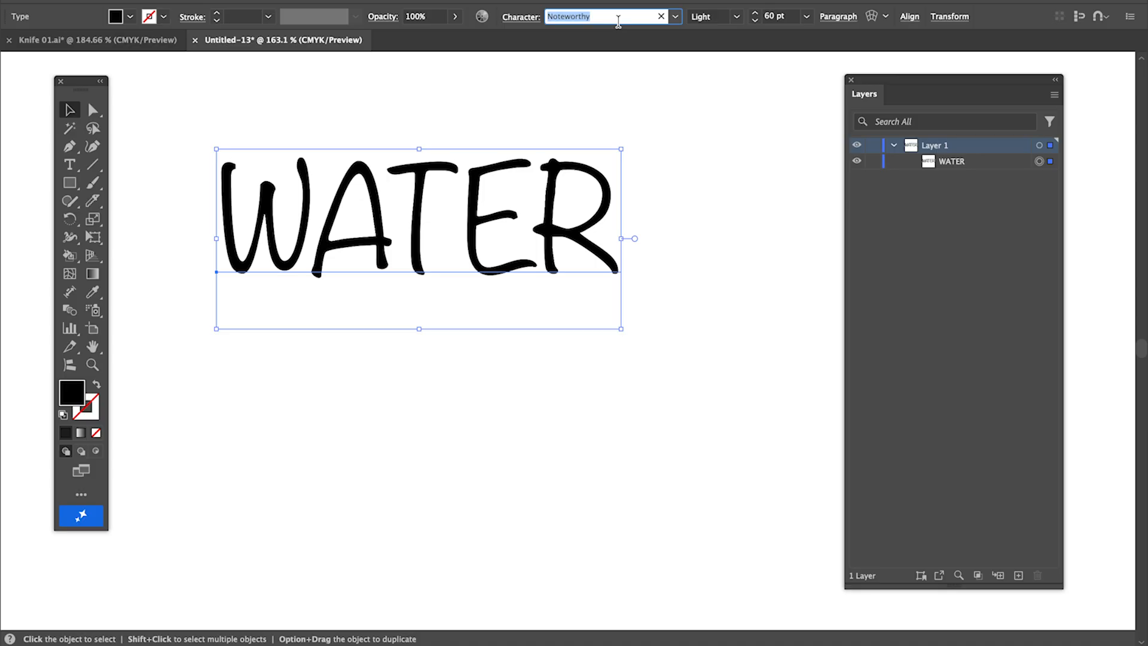
type("Arial")
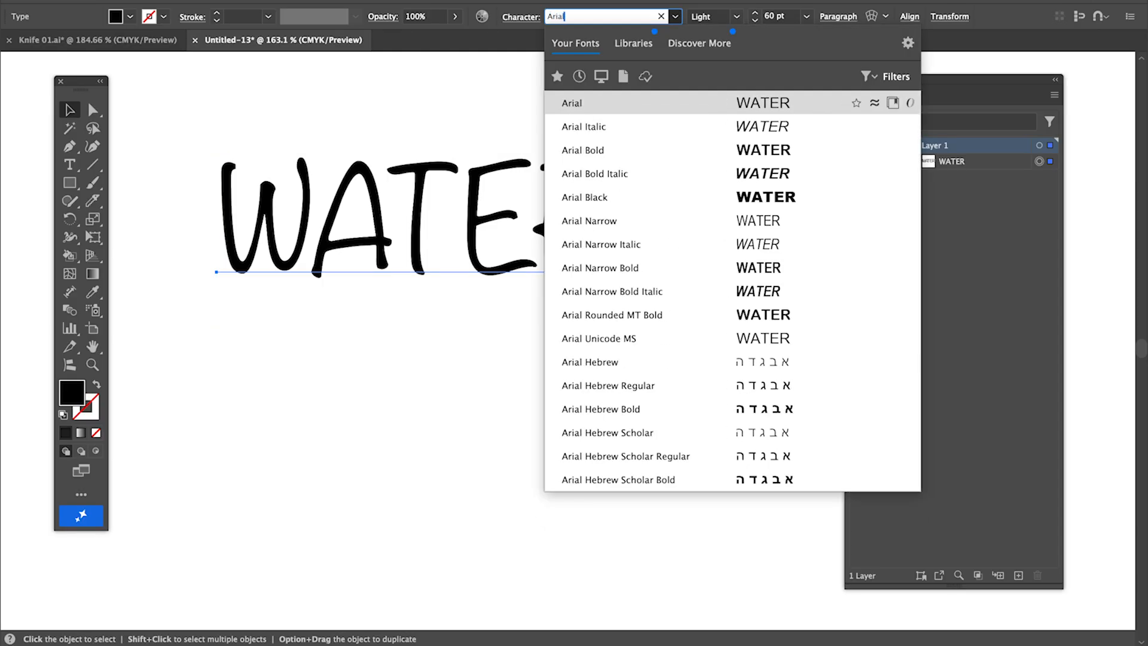
left_click(635, 198)
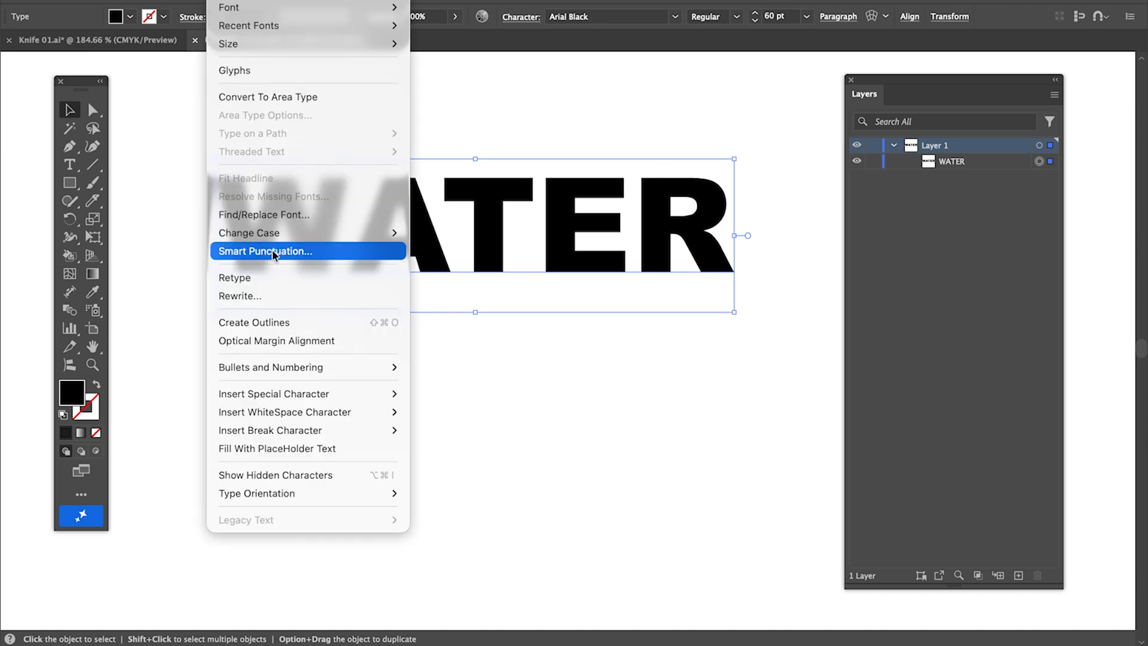
left_click(276, 324)
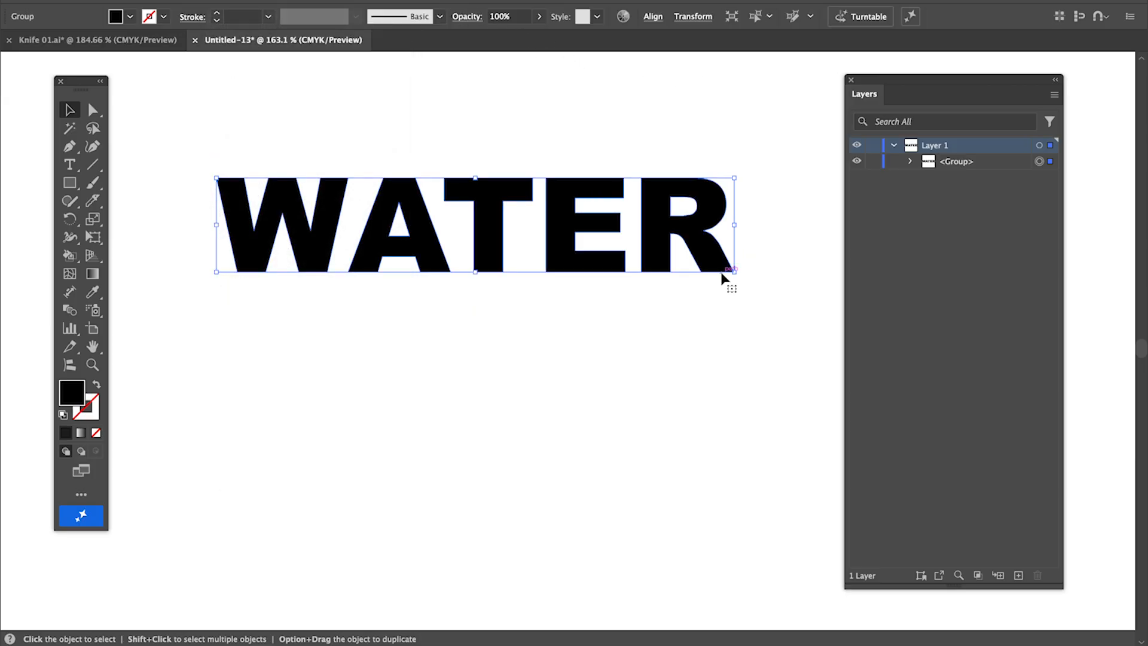
- Enlarge the outlined WATER lettering slightly and reposition it on the artboard
left_click_drag(734, 272, 777, 290)
left_click_drag(584, 222, 529, 215)
left_click_drag(724, 272, 745, 277)
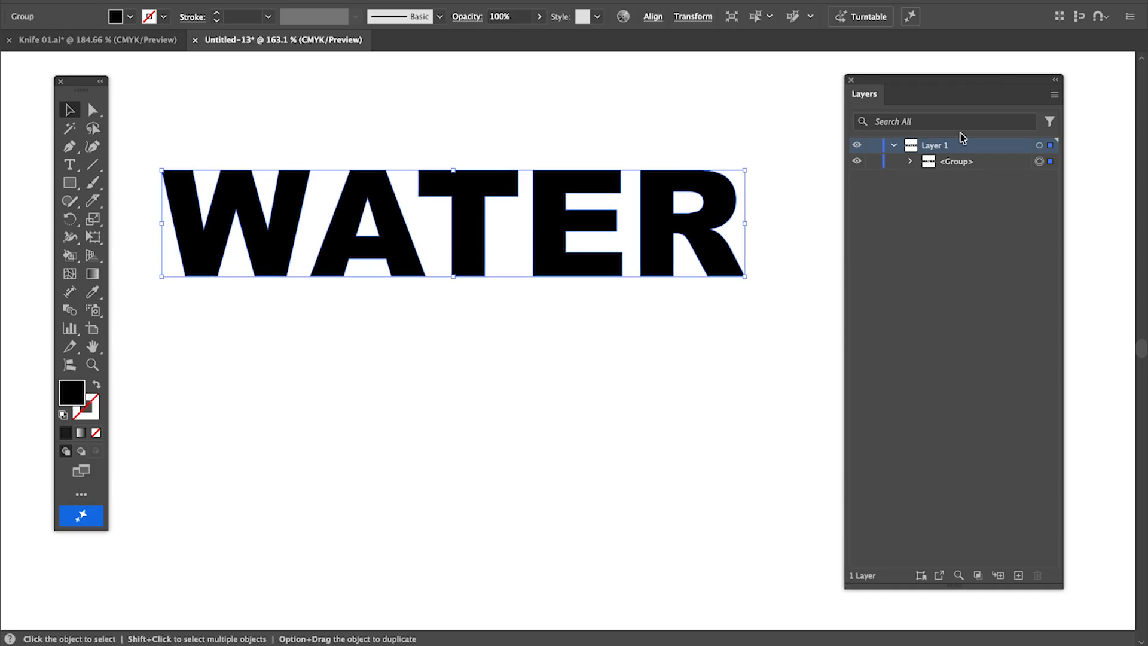
- Rename the outlined WATER lettering's group as black
double_click(954, 162)
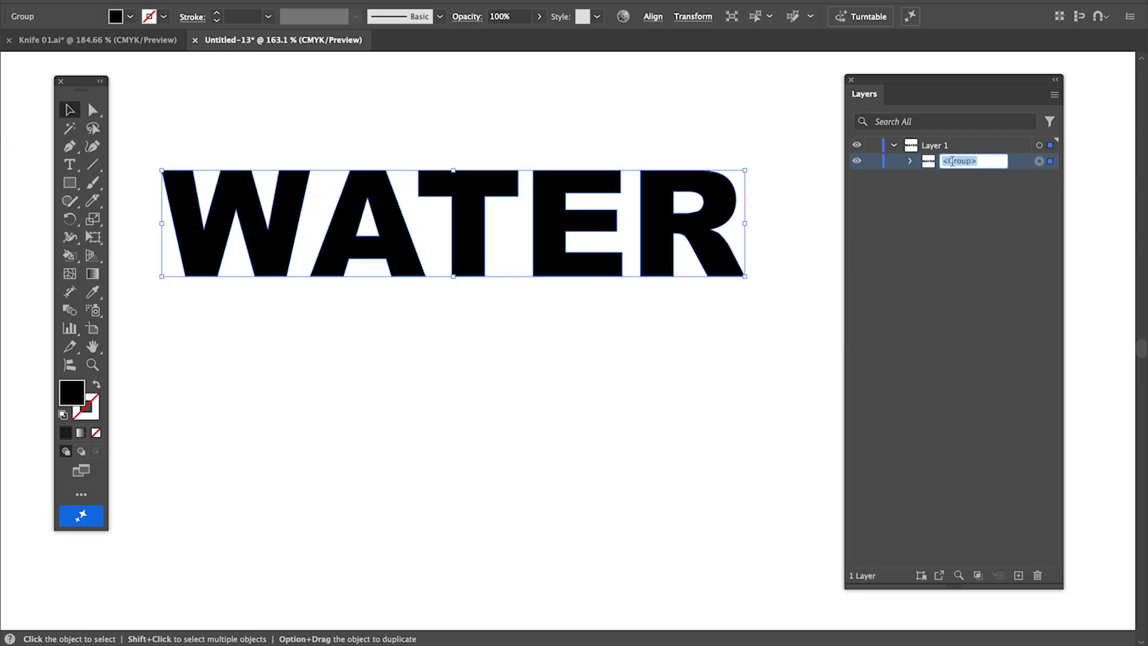
type("black")
key("Return")
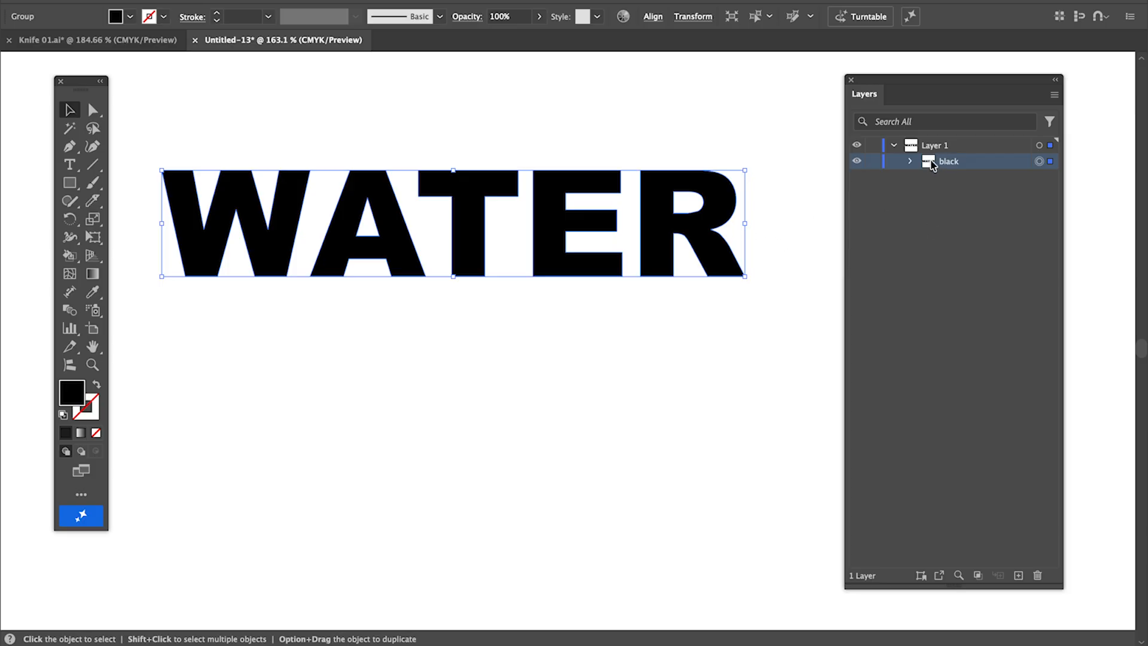
- Duplicate the black group and rename the lower copy as backup
left_click_drag(931, 165, 970, 459)
left_click_drag(1004, 546, 1019, 576)
double_click(953, 177)
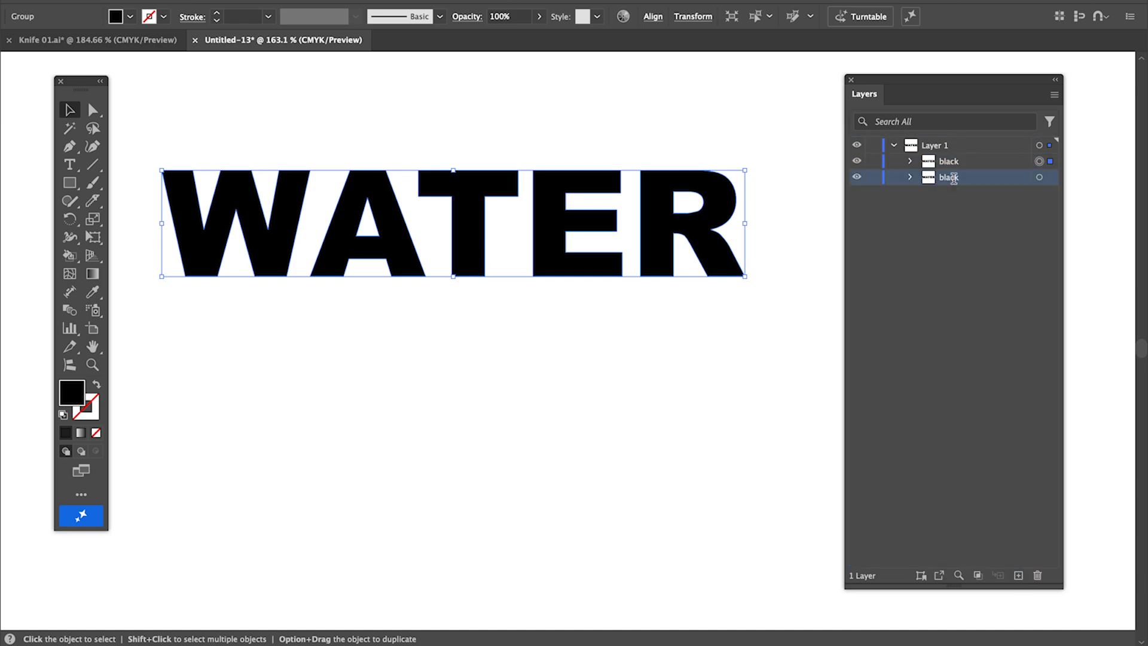
type("backup")
key("Return")
- Hide and lock the backup group, and make the black group the active one
left_click(856, 179)
left_click(872, 178)
left_click(969, 164)
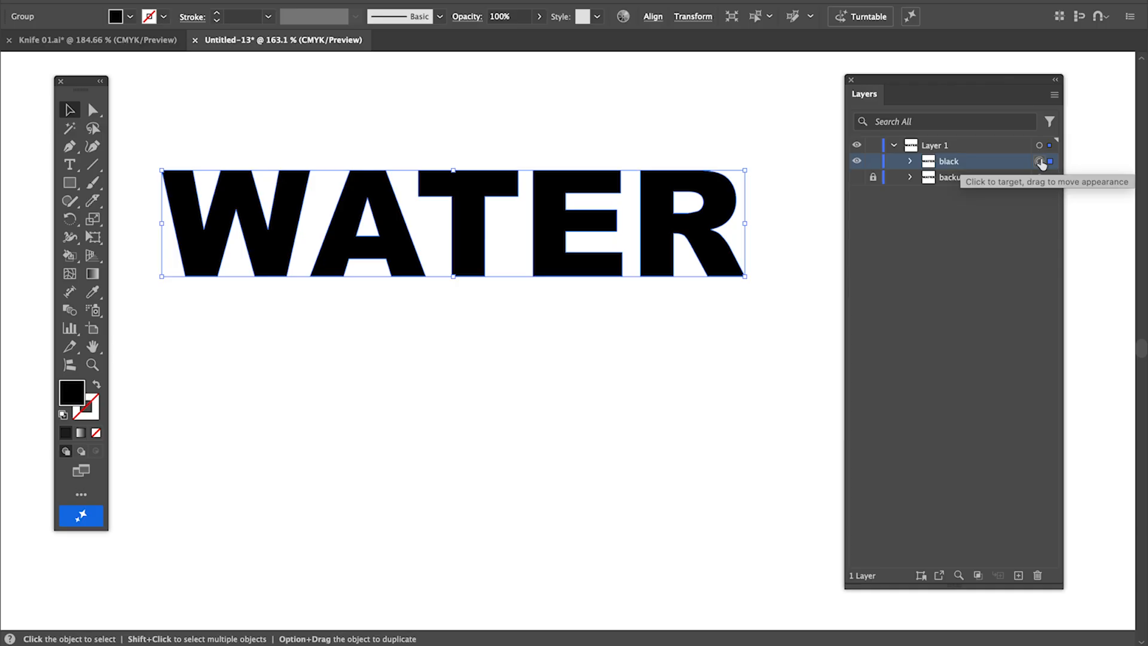
- Duplicate the black group and fill the front copy with the pink colour e2235a
left_click_drag(935, 166, 1023, 580)
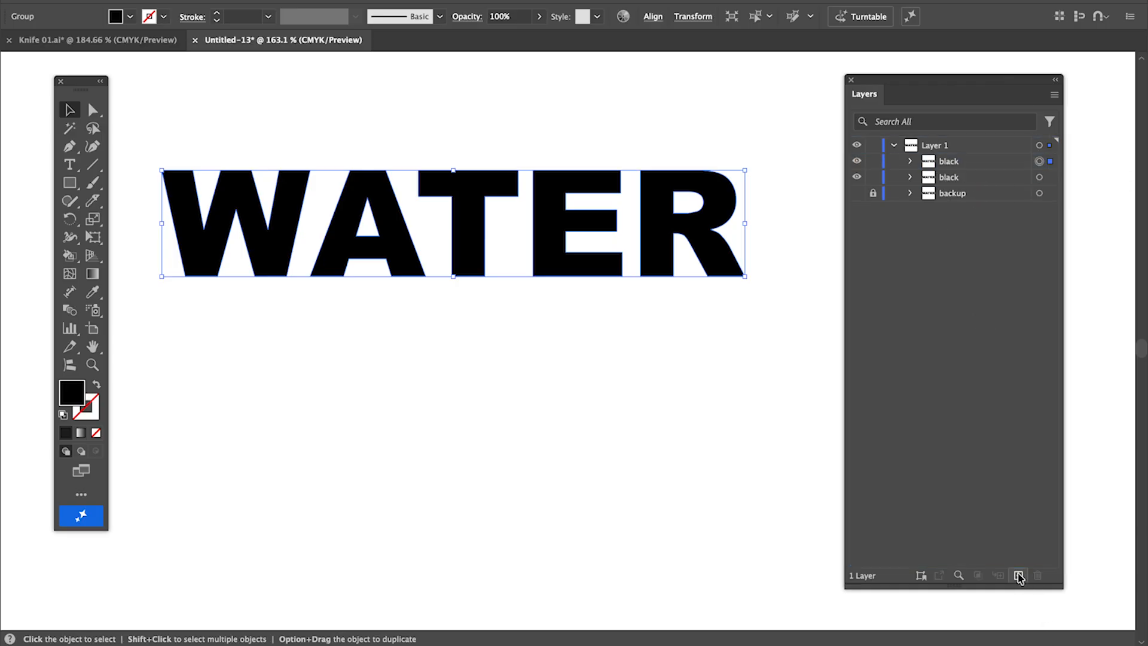
double_click(82, 396)
left_click(542, 318)
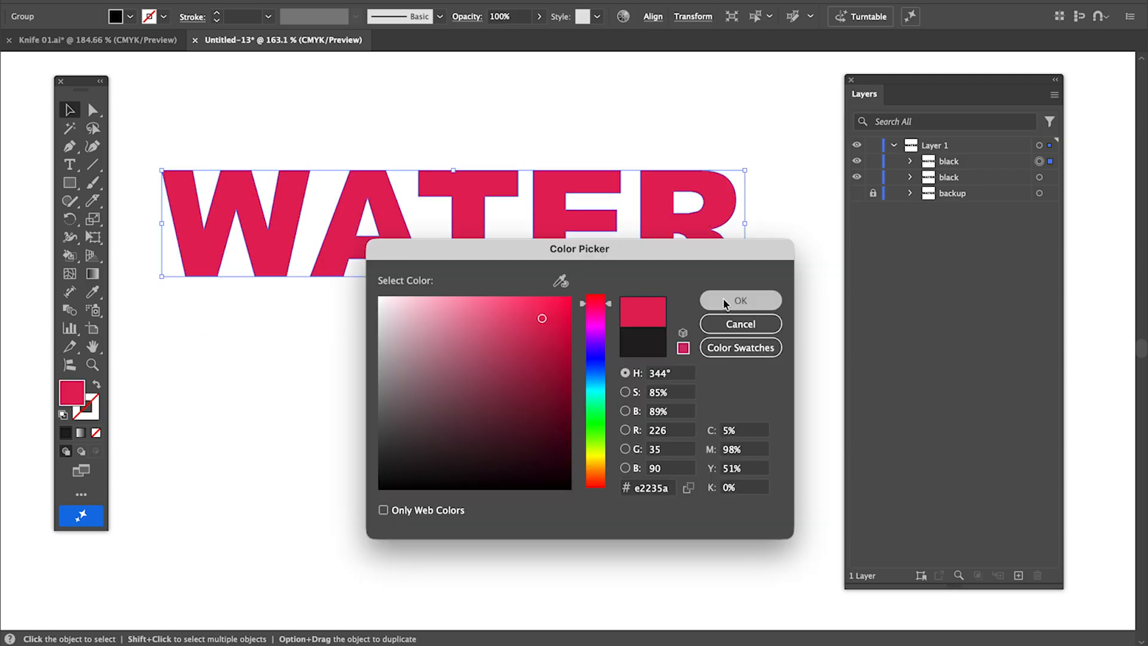
left_click(723, 301)
- Rename the front, recoloured WATER group as pink
double_click(950, 161)
type("pink")
key("Return")
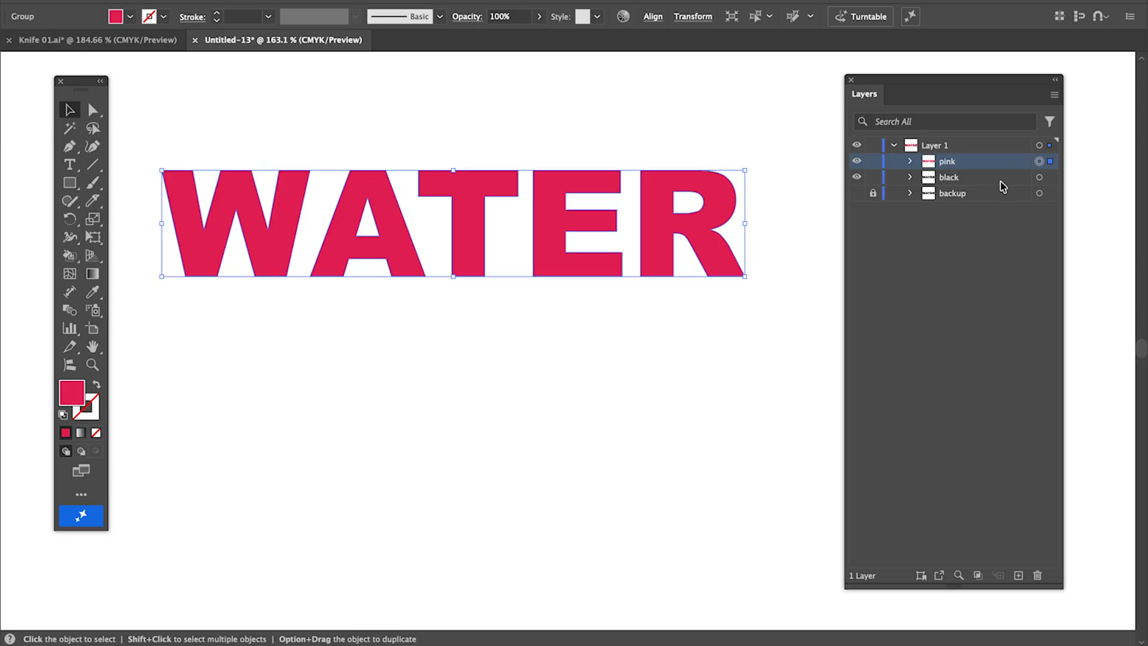
- Nudge the pink lettering four increments up and four increments left so the black copy shows as a drop shadow
key("Up")
key("Up")
key("Up")
key("Up")
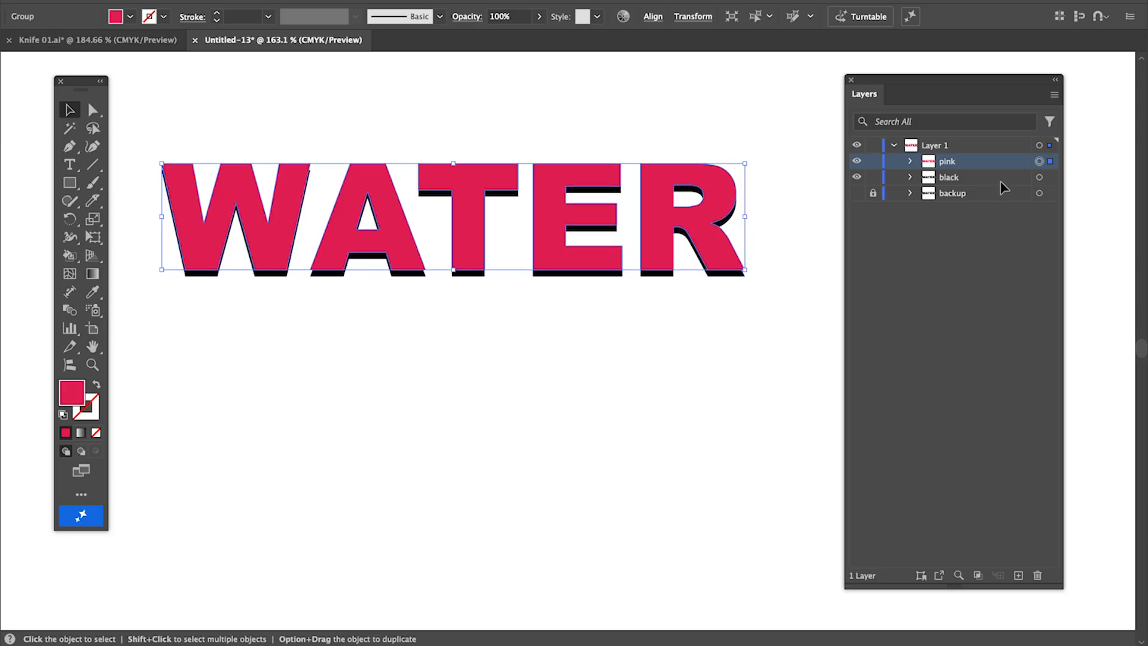
key("Left")
key("Left")
key("Left")
key("Left")
left_click(692, 450)
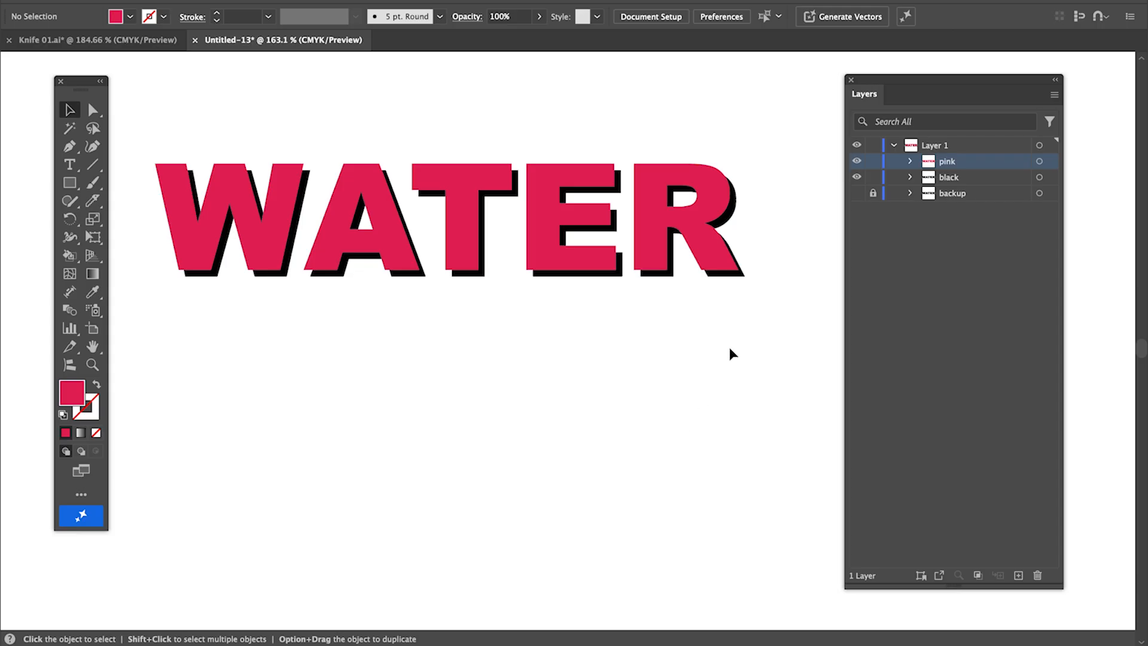
- Move the pink lettering off the black copy and back over it, and delete the pink group
left_click_drag(700, 233, 680, 375)
left_click_drag(676, 326, 688, 215)
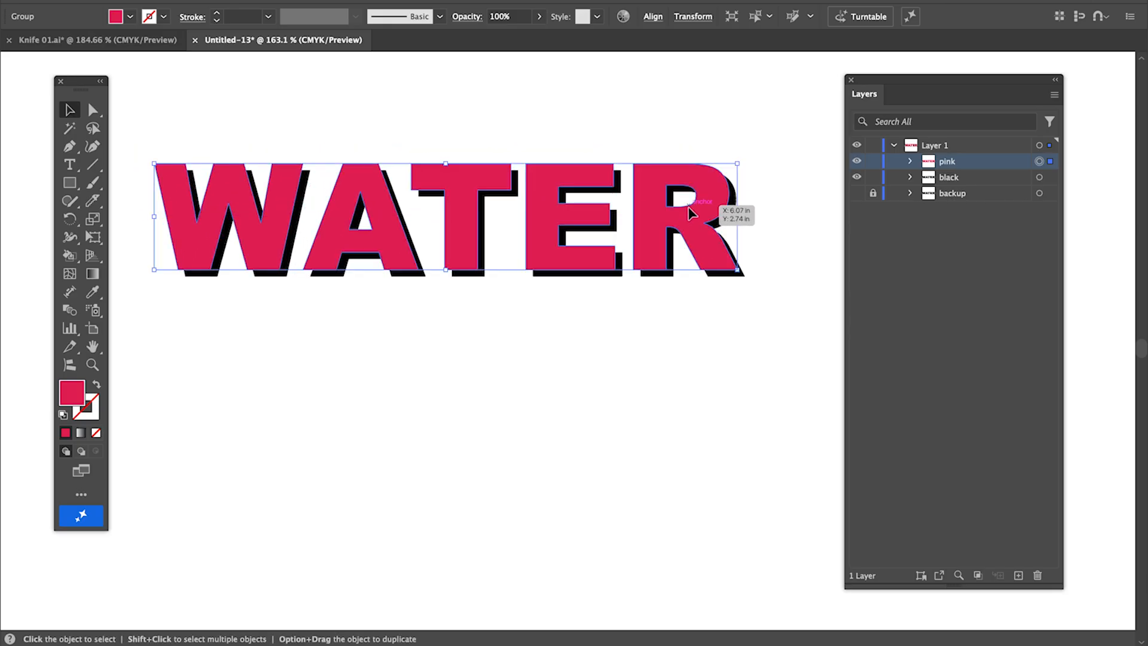
left_click(686, 342)
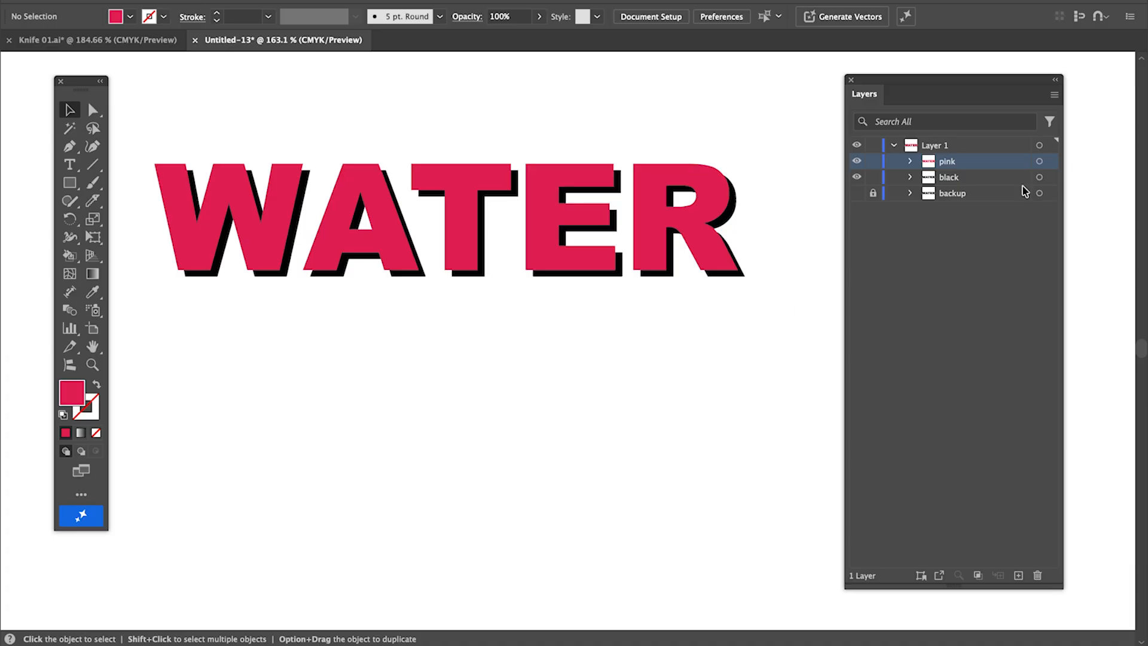
left_click(1039, 162)
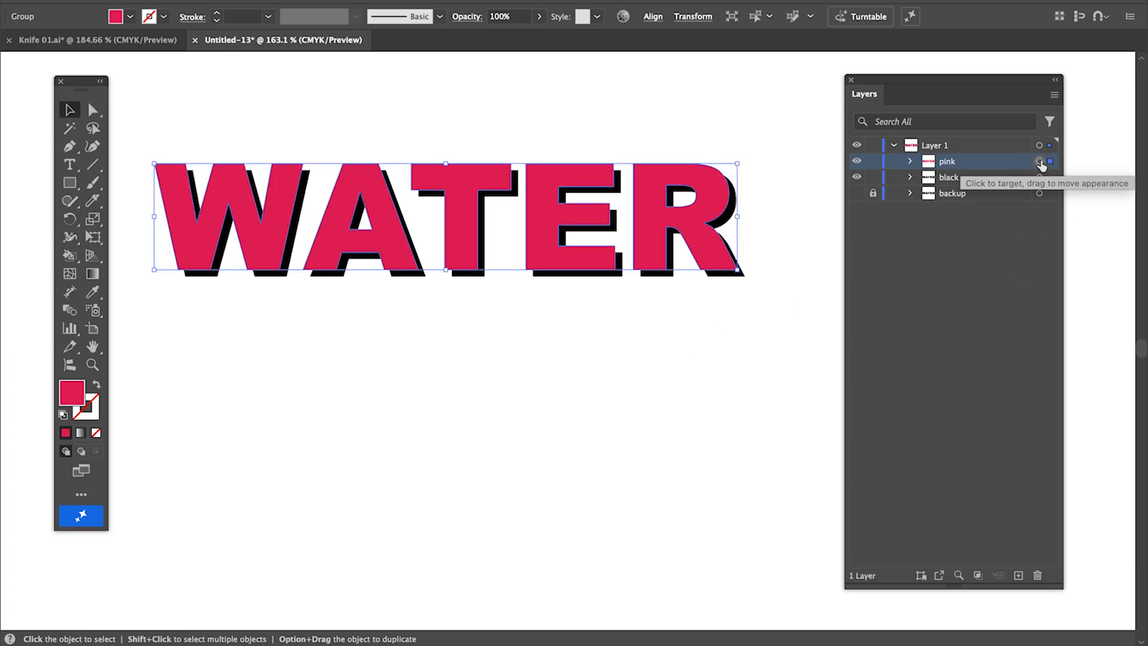
key("Delete")
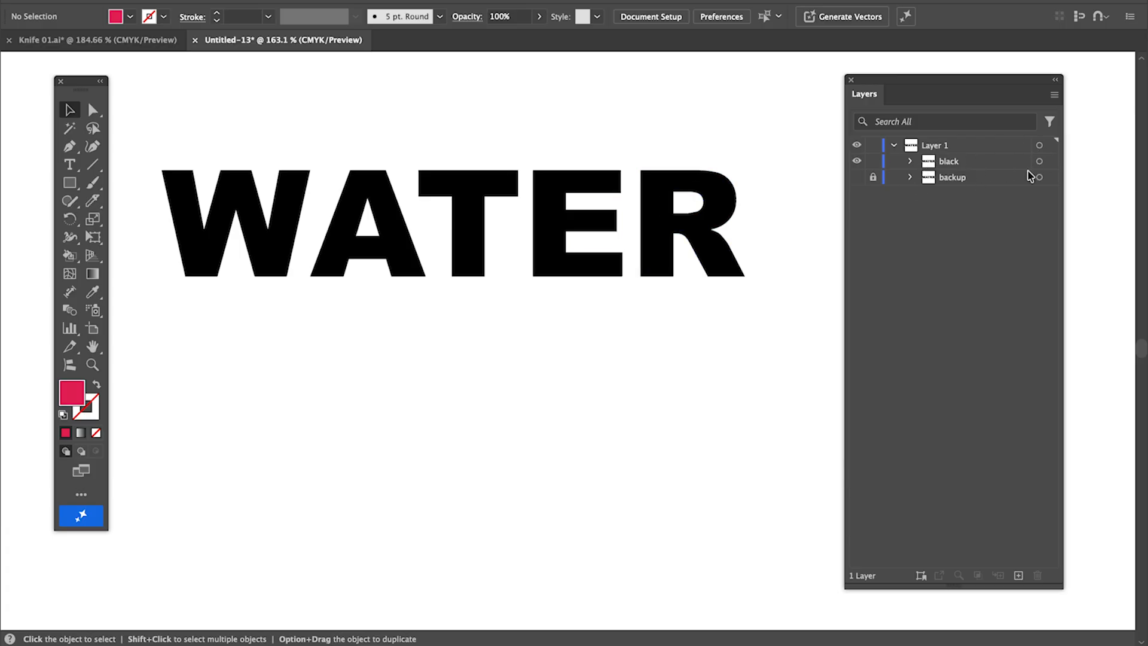
- Fill the black WATER group with the dark blue colour 040487
left_click(1039, 161)
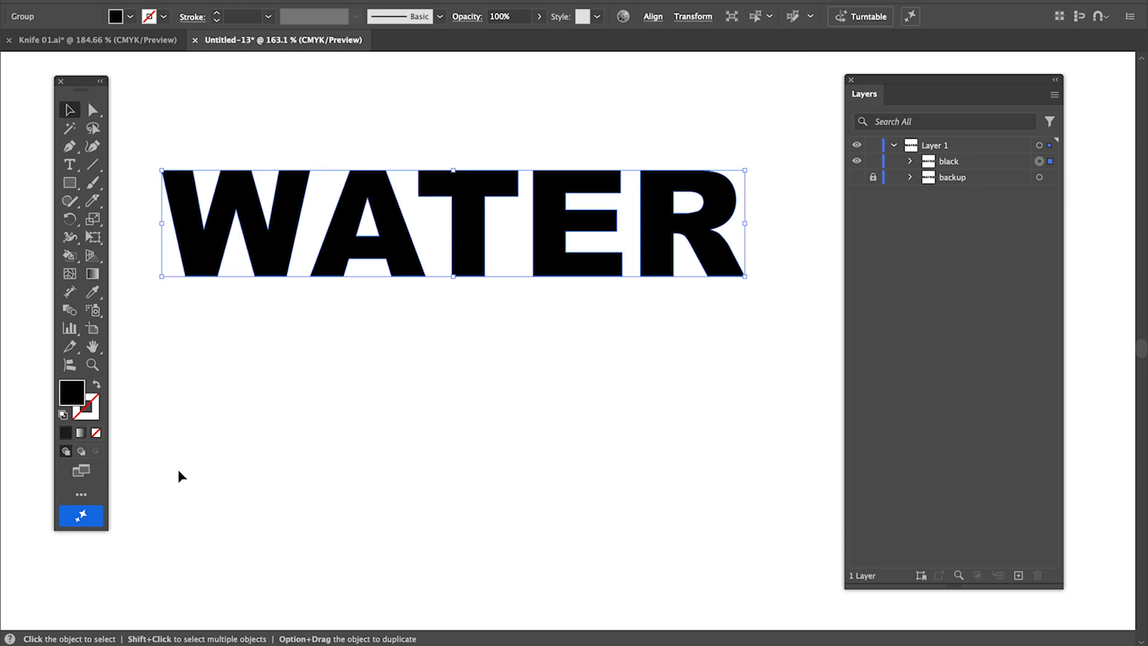
double_click(72, 393)
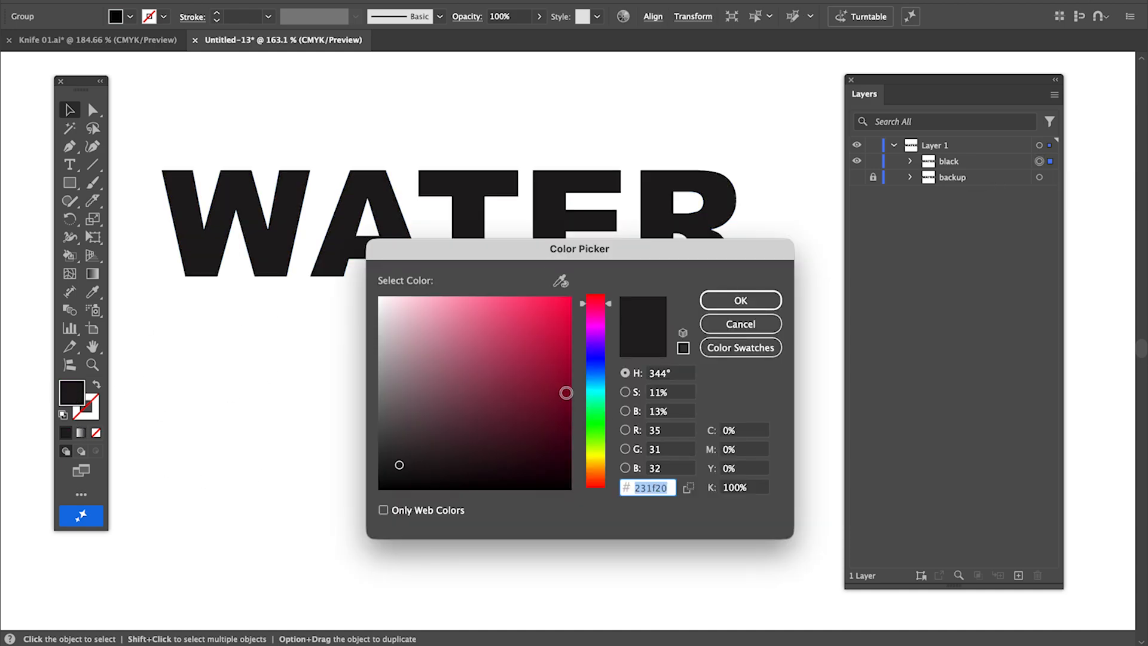
left_click(596, 361)
left_click(566, 387)
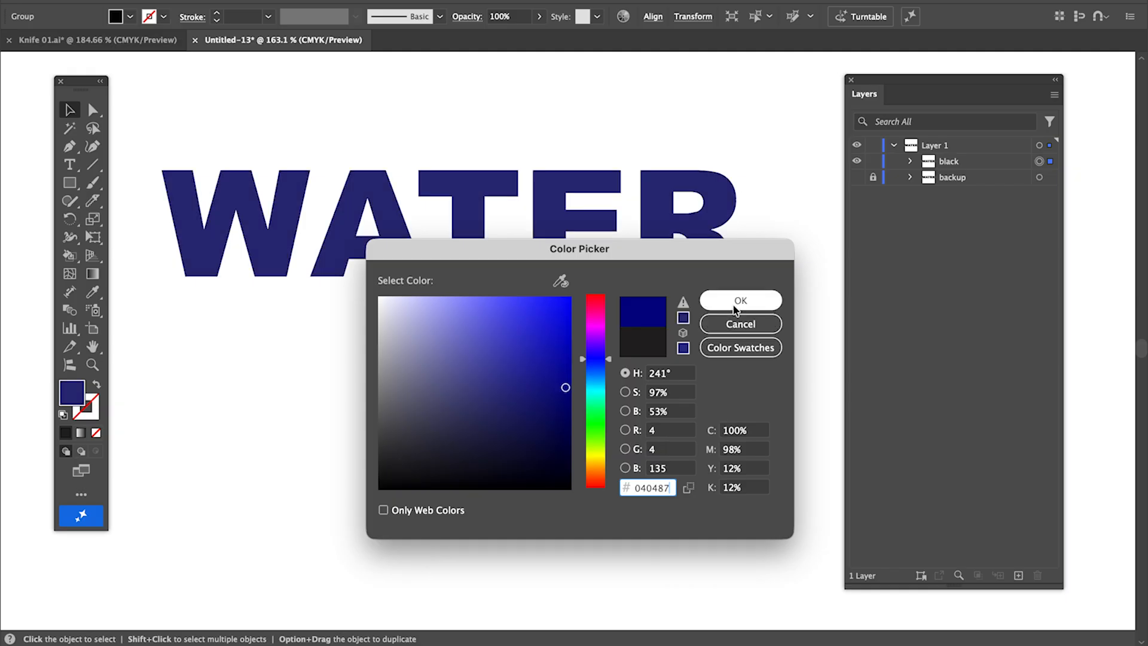
left_click(747, 299)
- Rename the black group as blue
double_click(948, 161)
type("blu3")
key("BackSpace")
type("e")
key("Return")
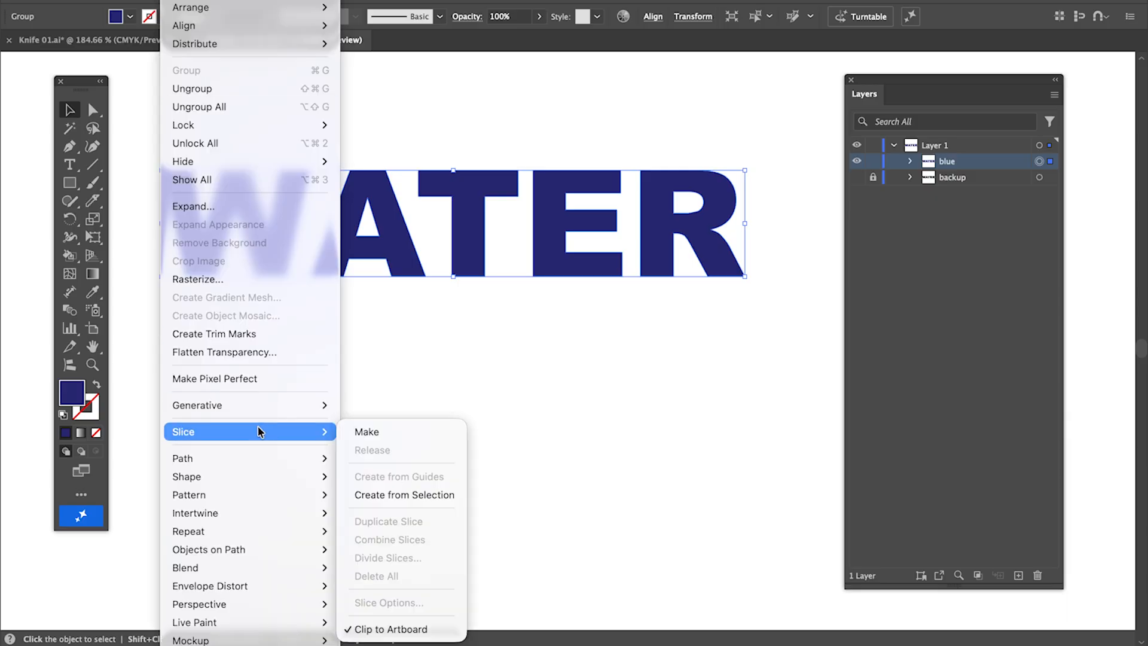
- Start an Offset Path on the blue group and preview an offset of 4 pt
mouse_move(337, 476)
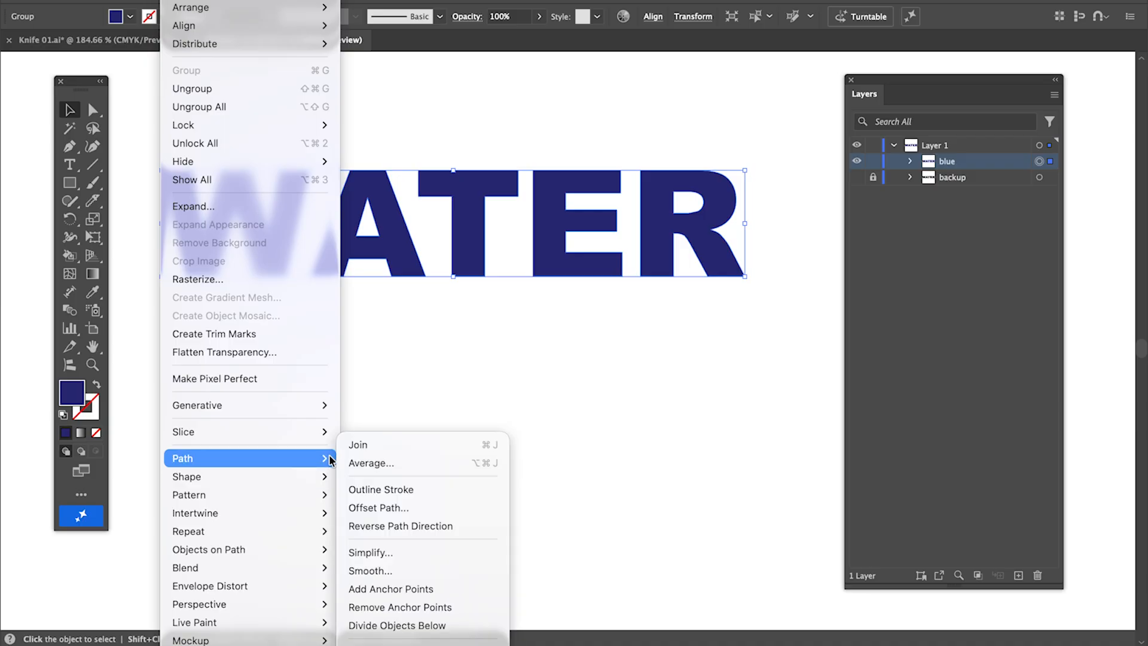
left_click(446, 508)
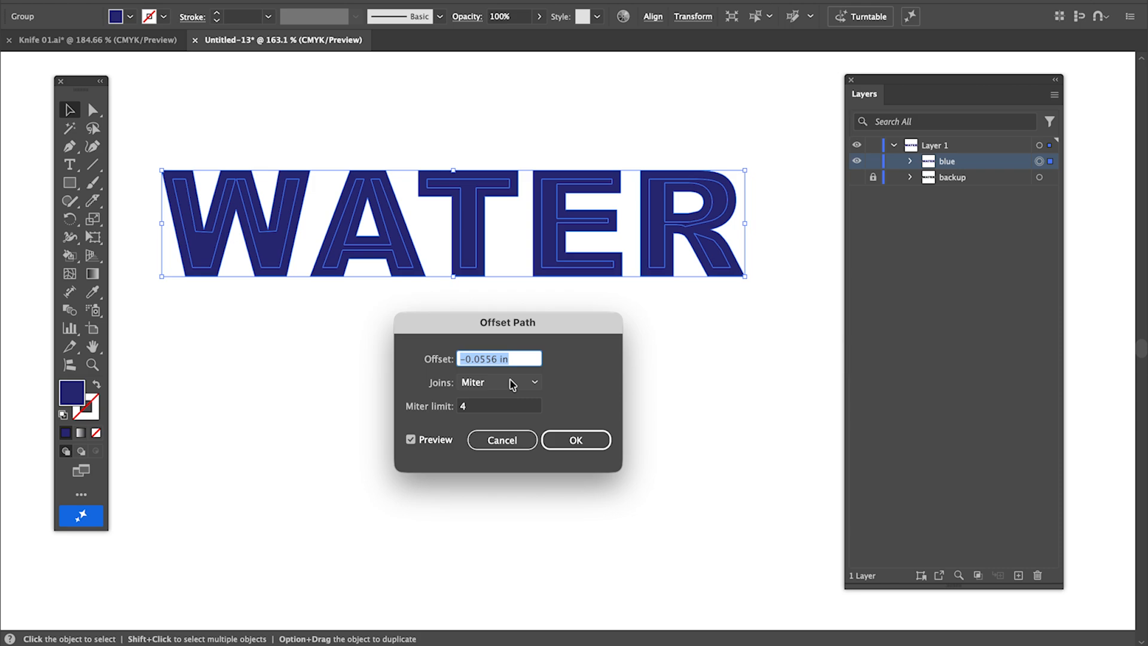
type("4")
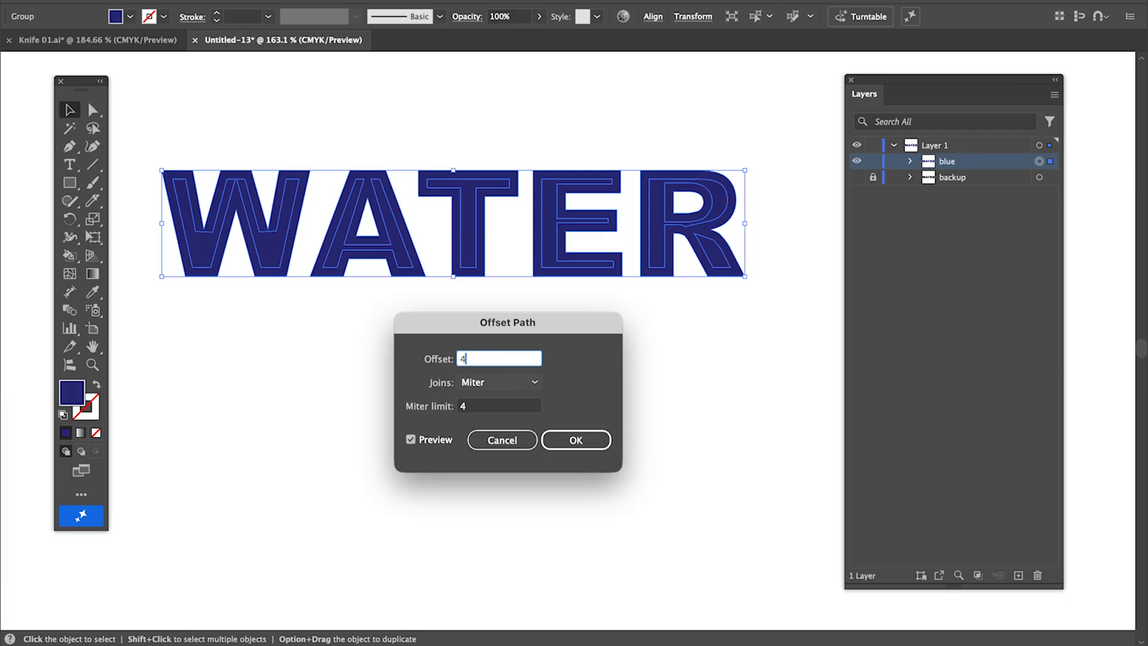
type(" pt")
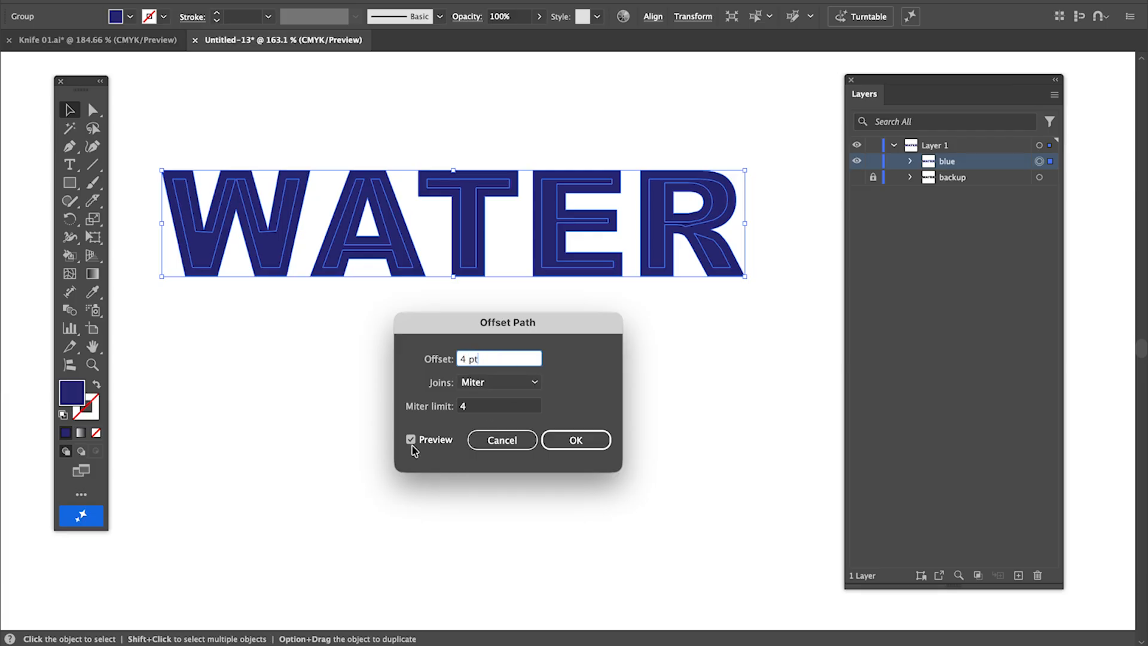
left_click(410, 441)
left_click(411, 440)
left_click(411, 440)
left_click(410, 440)
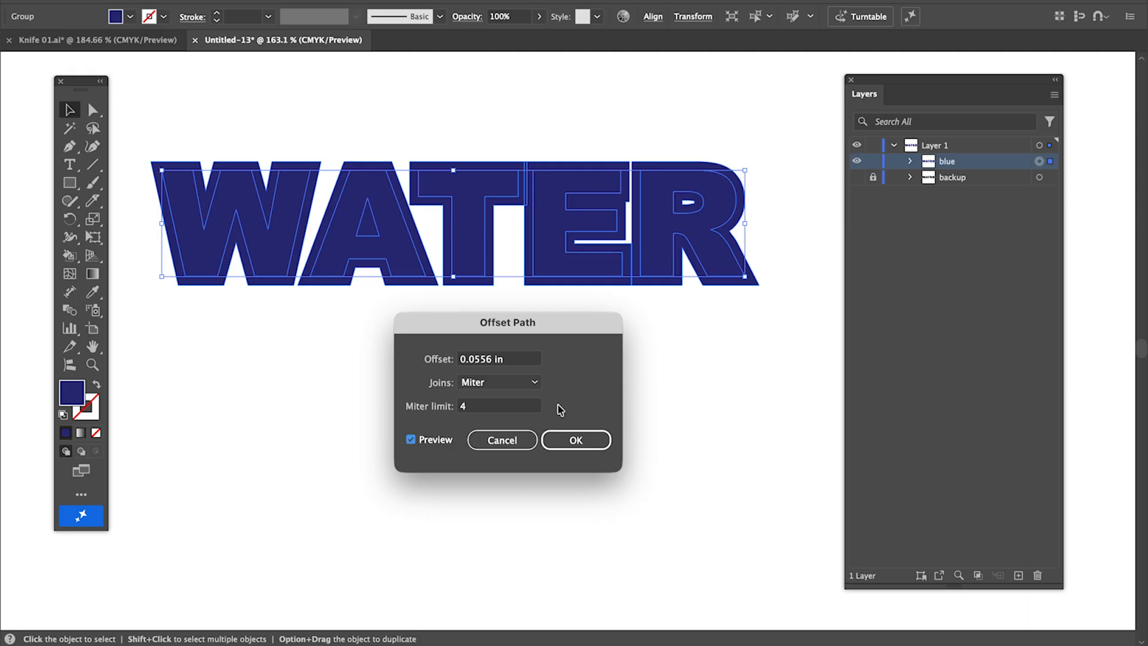
- Set the path offset to 3 pt, preview it and apply it to the blue lettering
left_click_drag(513, 358, 425, 357)
type("3 pt")
left_click(411, 440)
left_click(410, 441)
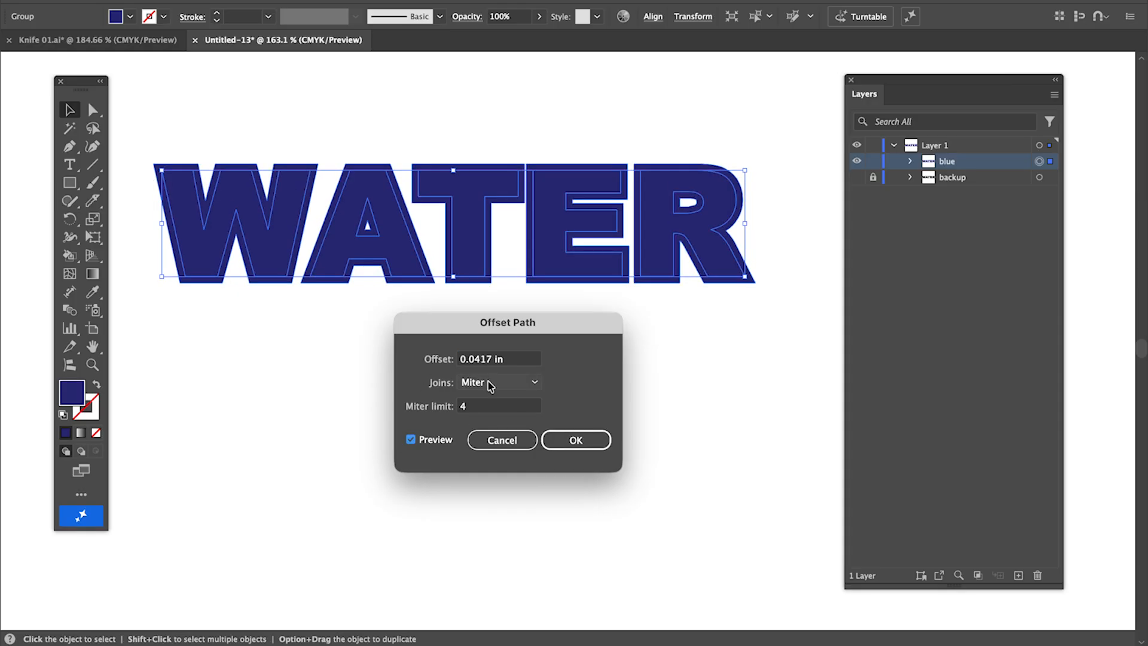
left_click(580, 441)
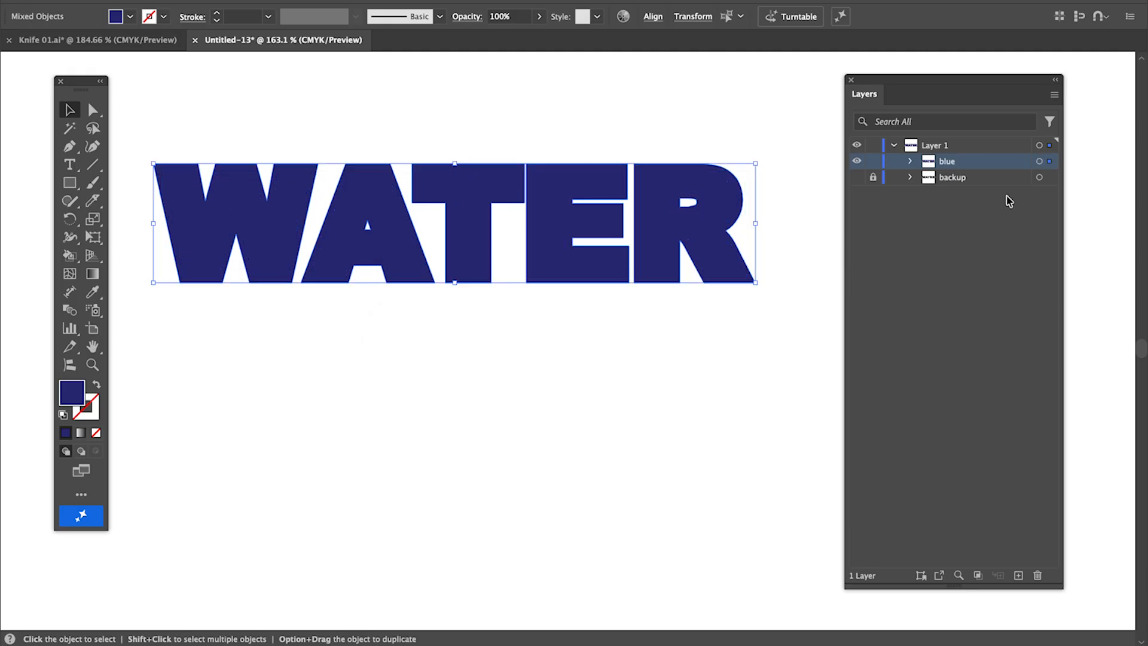
- Group the offset letter paths and move that group above the original letters inside the blue group
left_click(909, 162)
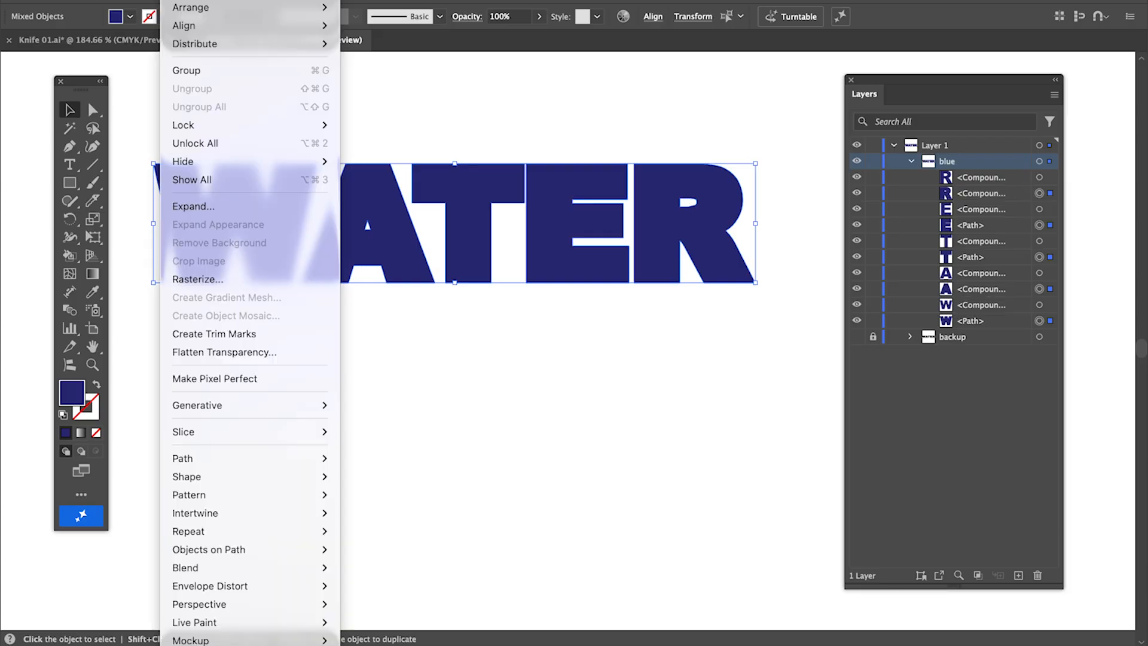
left_click(199, 70)
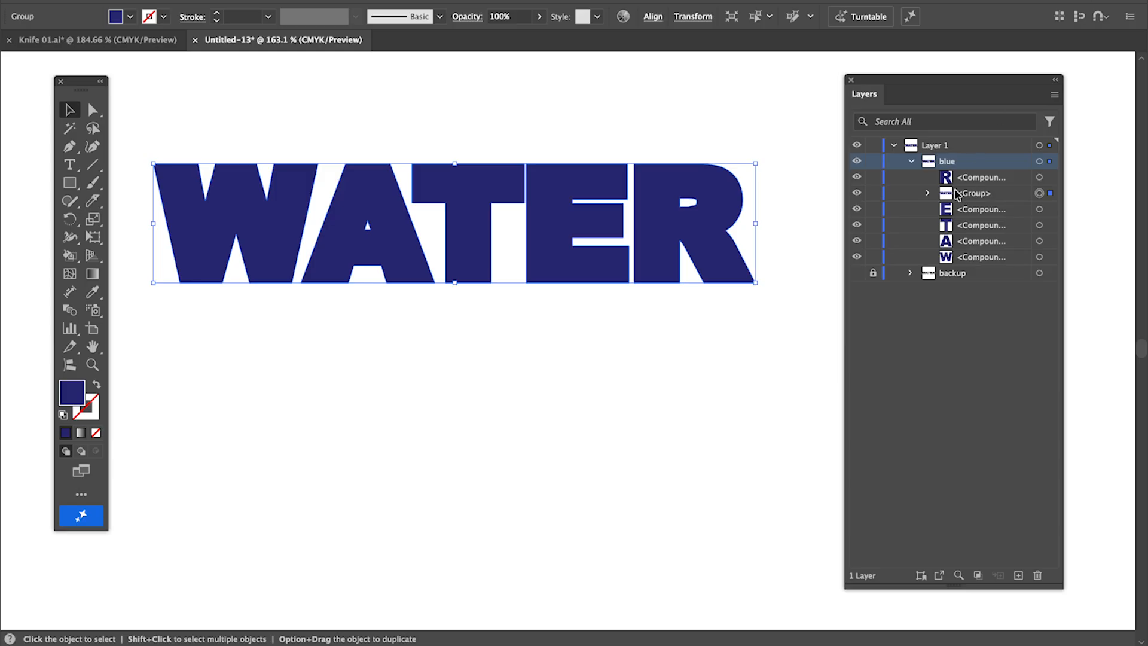
left_click_drag(947, 195, 946, 175)
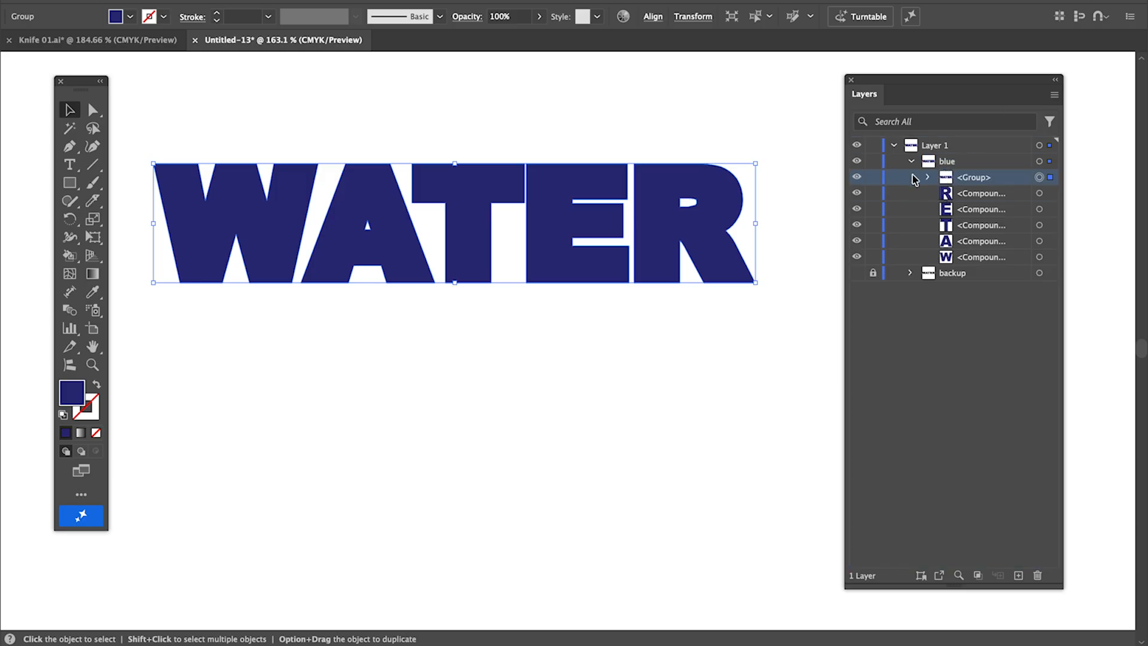
left_click(857, 177)
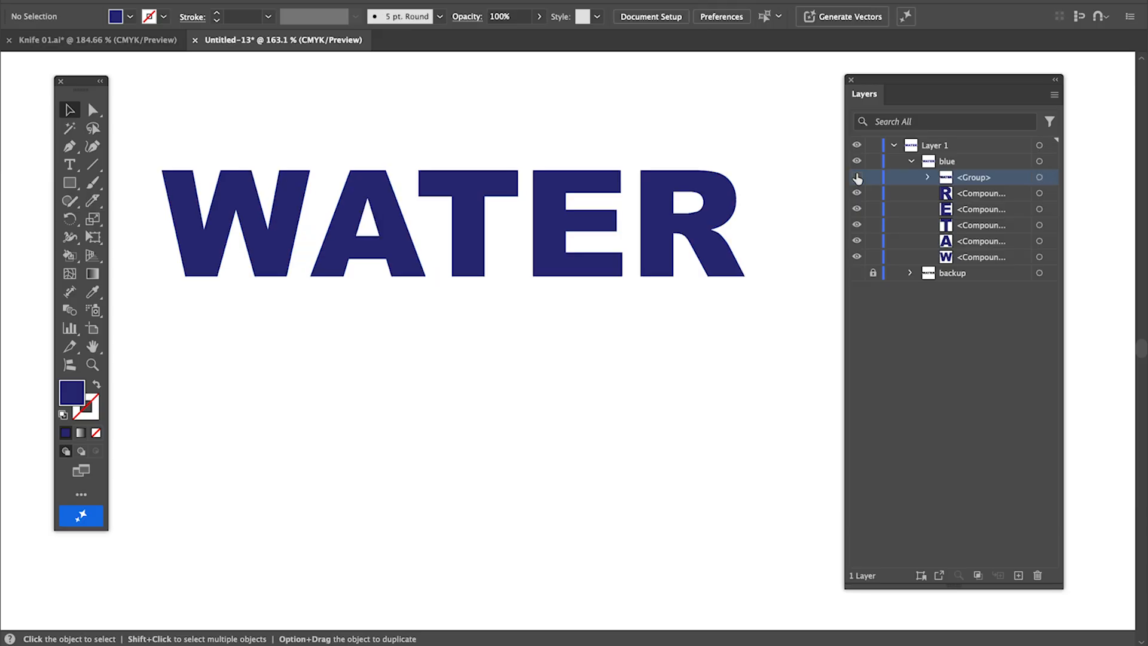
left_click(857, 177)
left_click(857, 177)
left_click(857, 177)
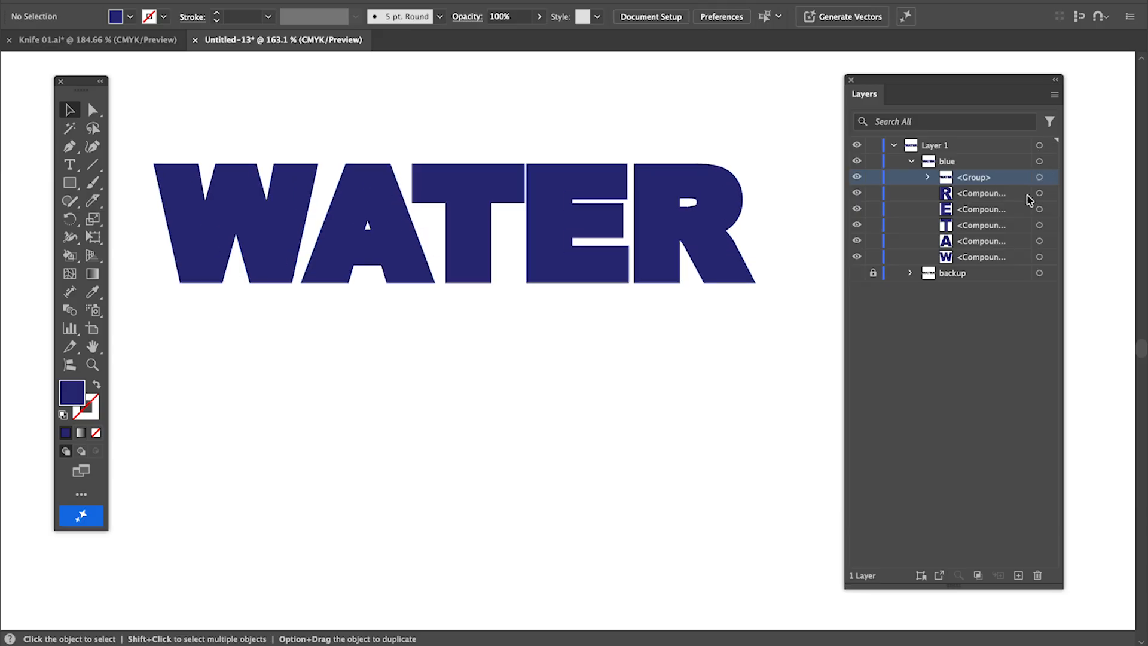
- Fill the group of offset paths with the near-black colour 000007
left_click(1039, 177)
left_click(1039, 177)
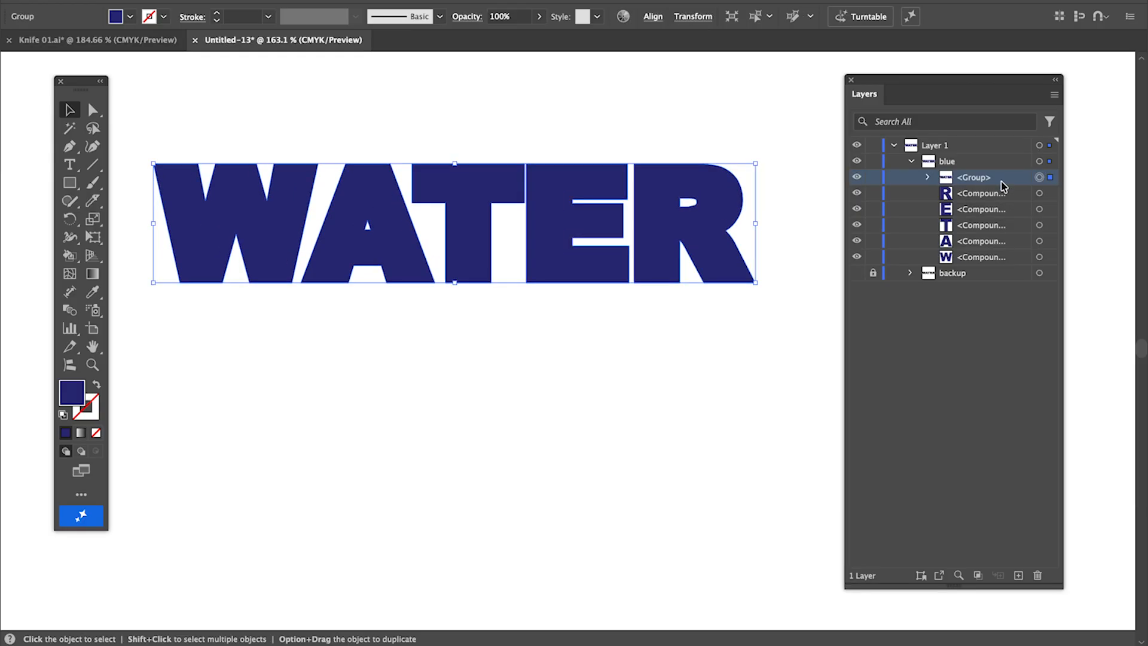
double_click(72, 393)
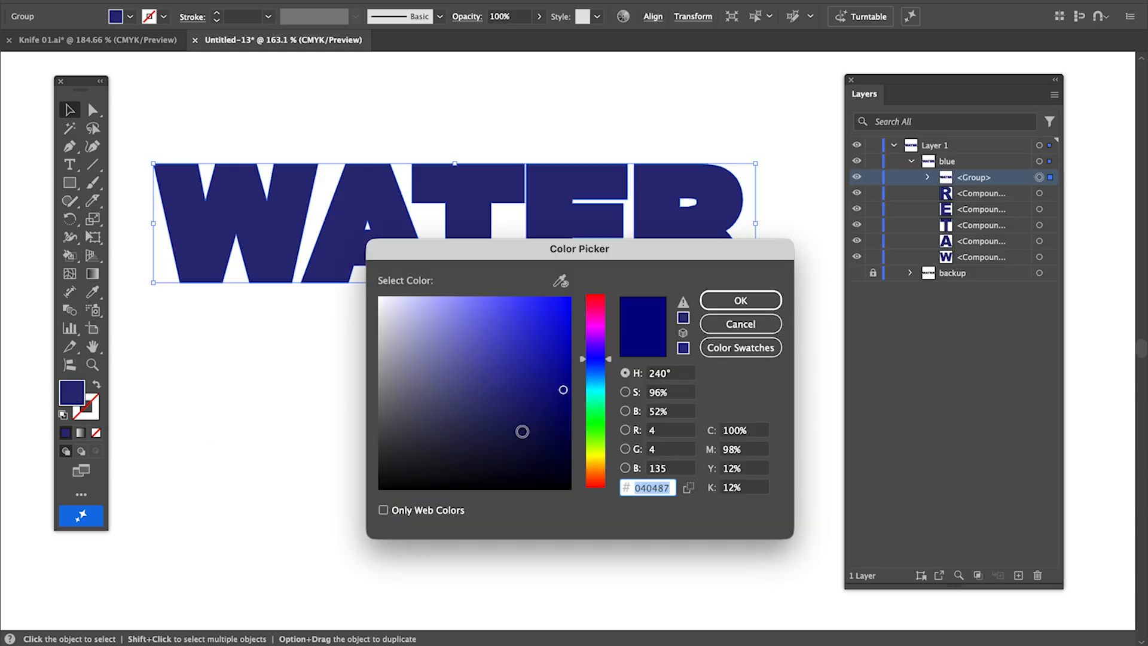
type("020214")
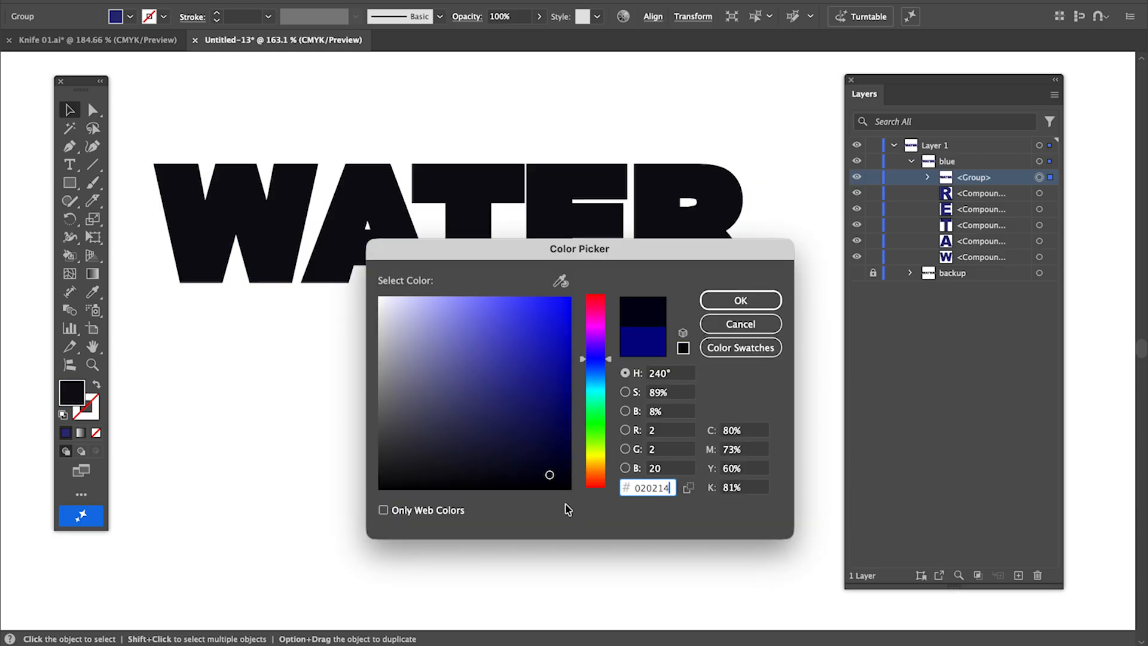
left_click(741, 300)
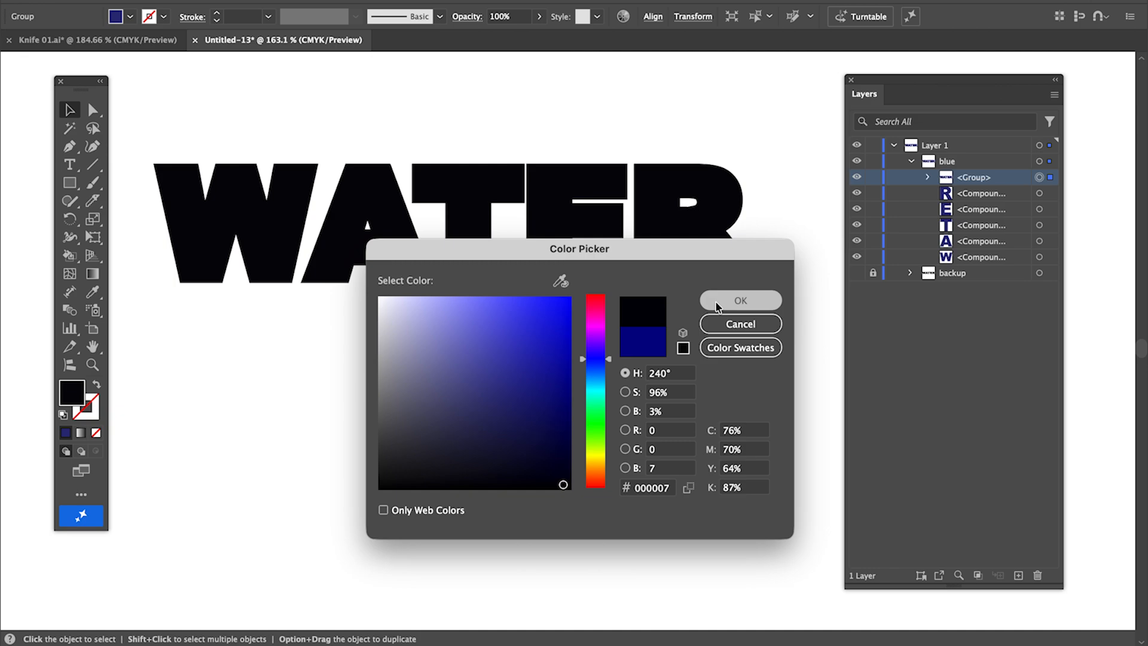
- Move the near-black offset group beneath the original letters, and hide and lock it
left_click_drag(953, 180, 953, 265)
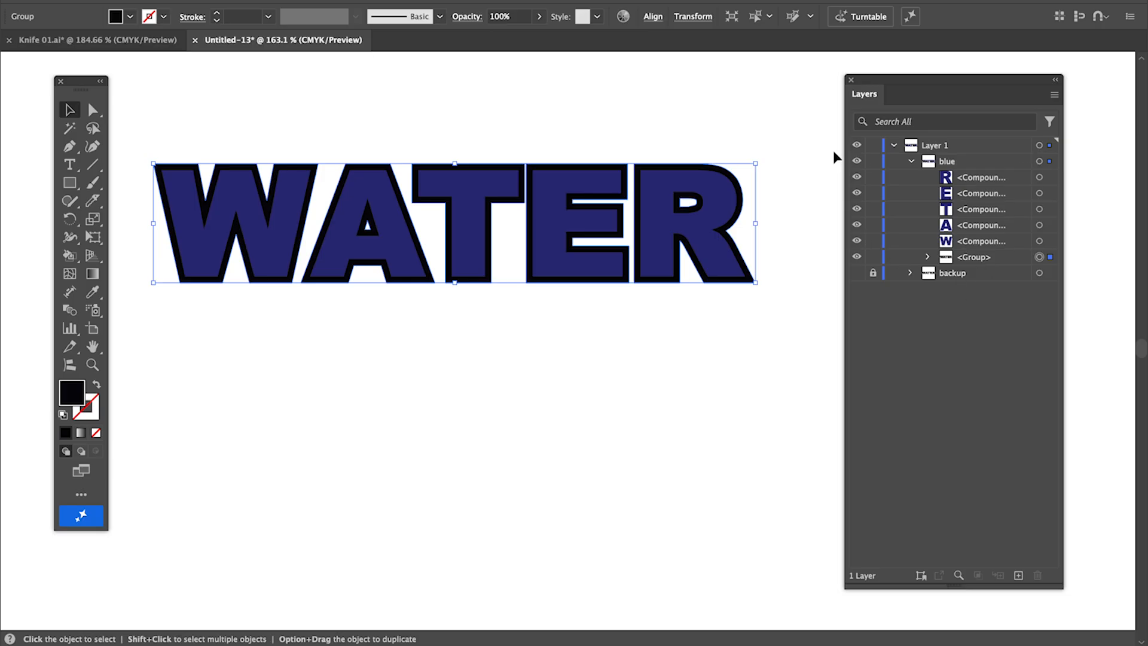
left_click(857, 258)
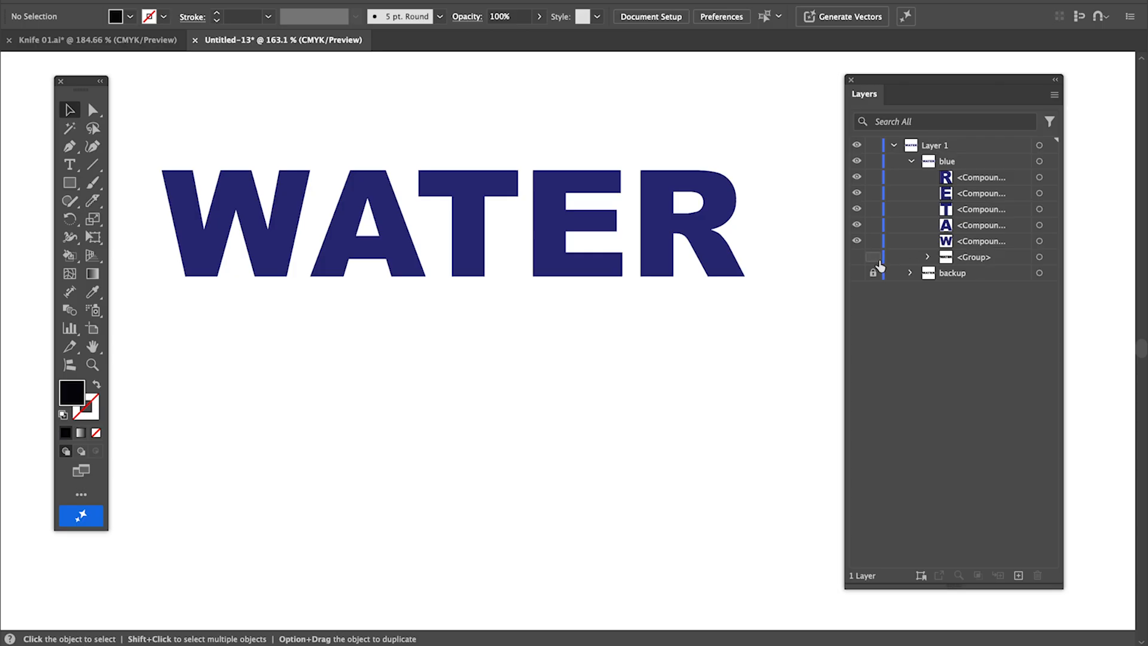
left_click(877, 261)
left_click(71, 112)
left_click_drag(127, 113, 682, 218)
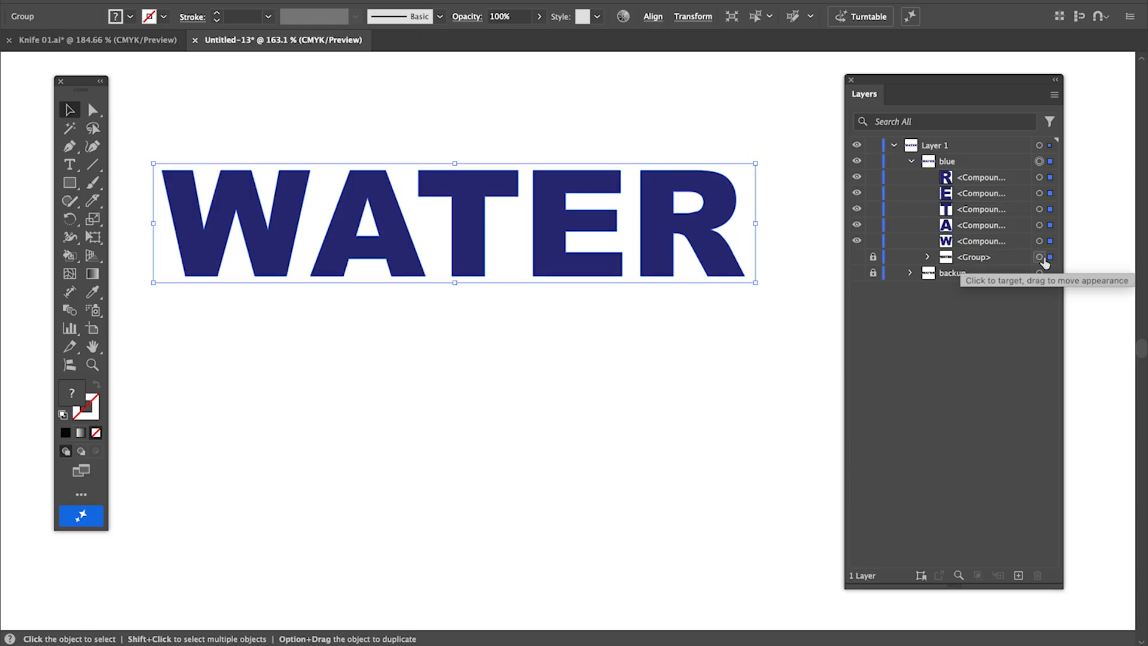
left_click(787, 142)
left_click(723, 190)
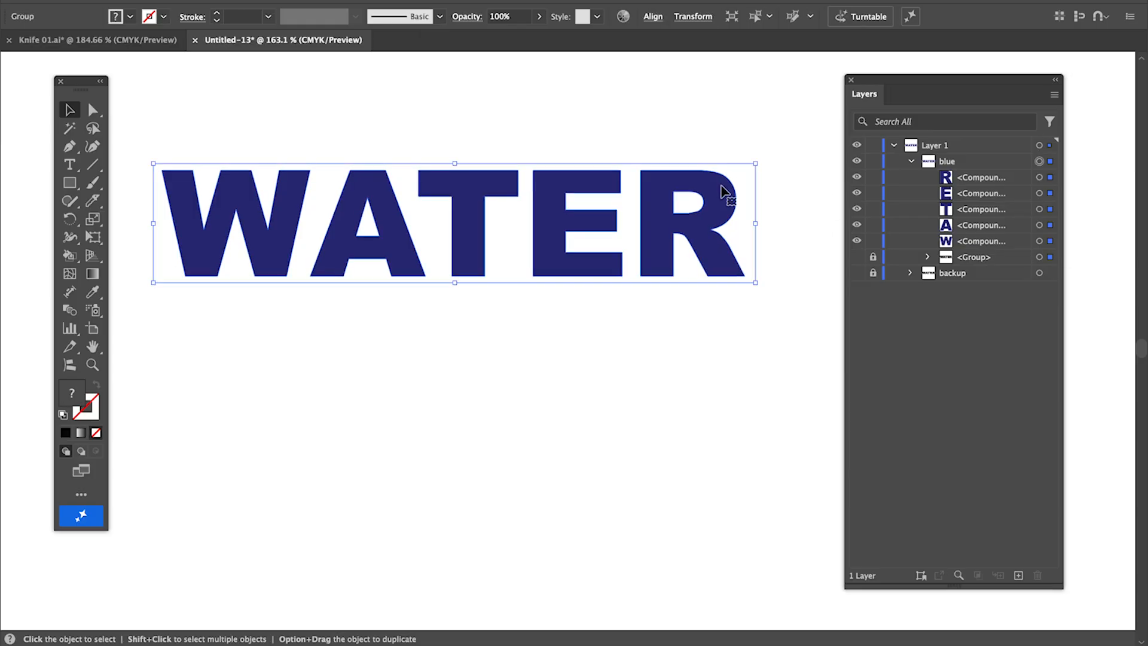
left_click(753, 112)
- Select the five original blue letters without the offset group and group them together
left_click(1040, 177)
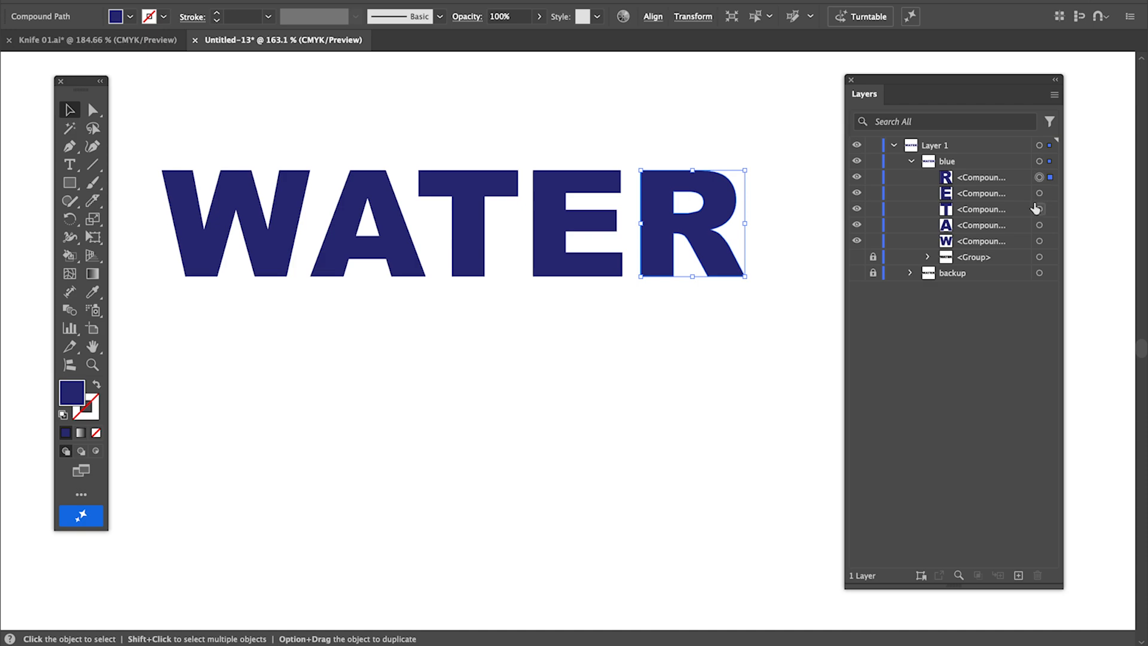
left_click(1040, 193, "shift")
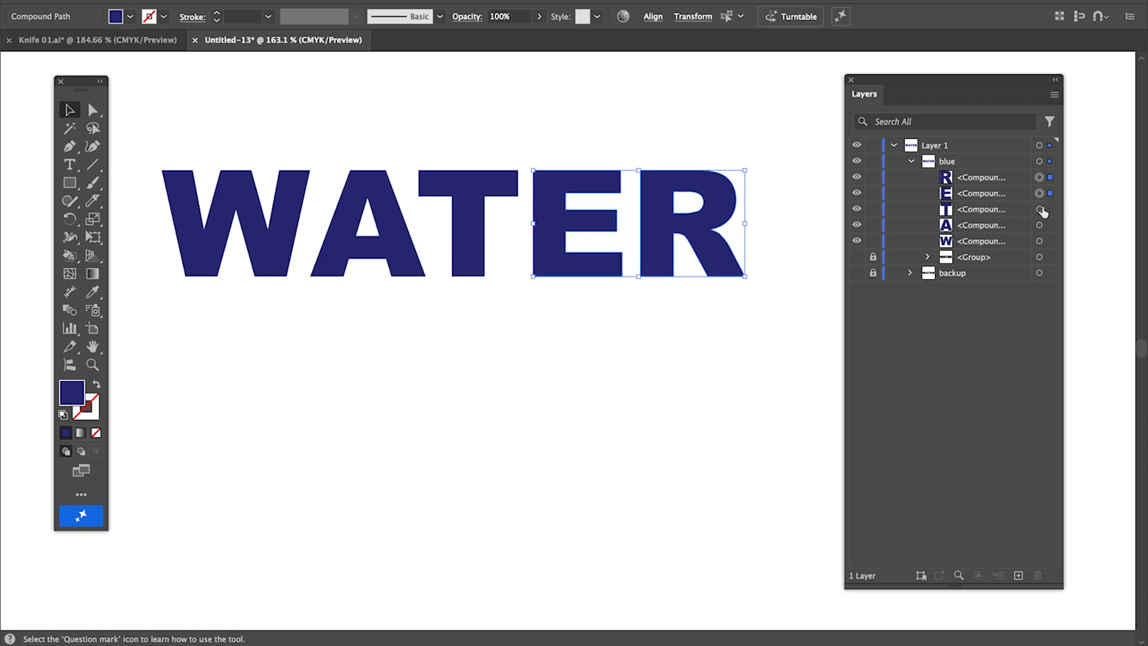
left_click(1040, 209, "shift")
left_click(1040, 225, "shift")
left_click(1040, 241, "shift")
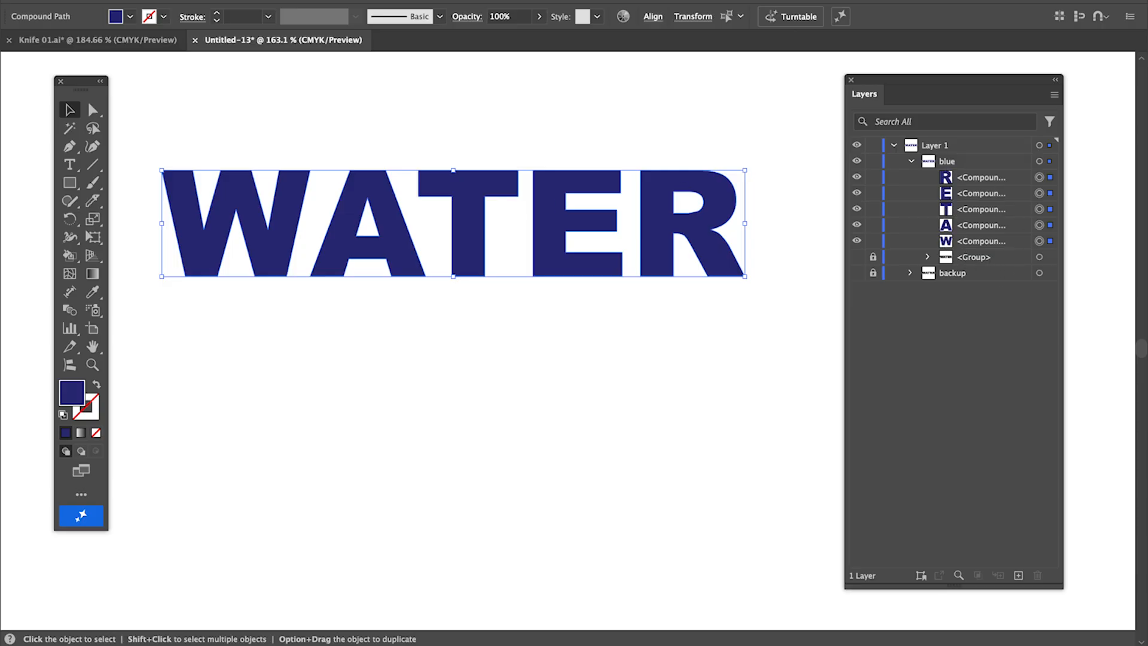
left_click(179, 1)
left_click(207, 72)
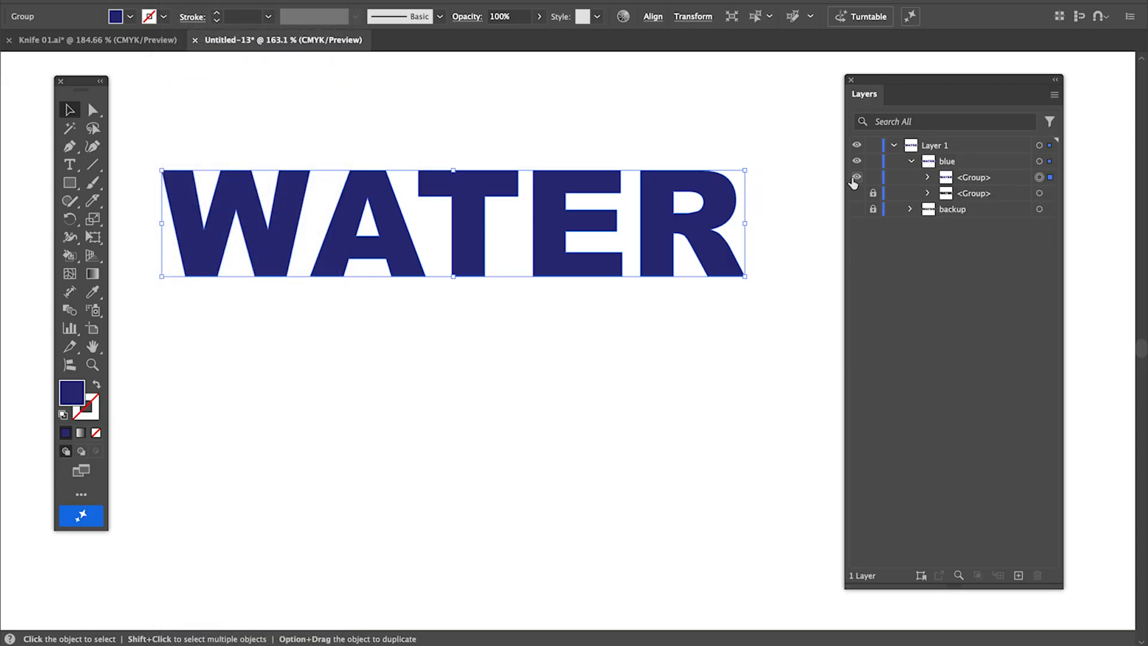
- Rename the new group of original letters as blue
double_click(980, 177)
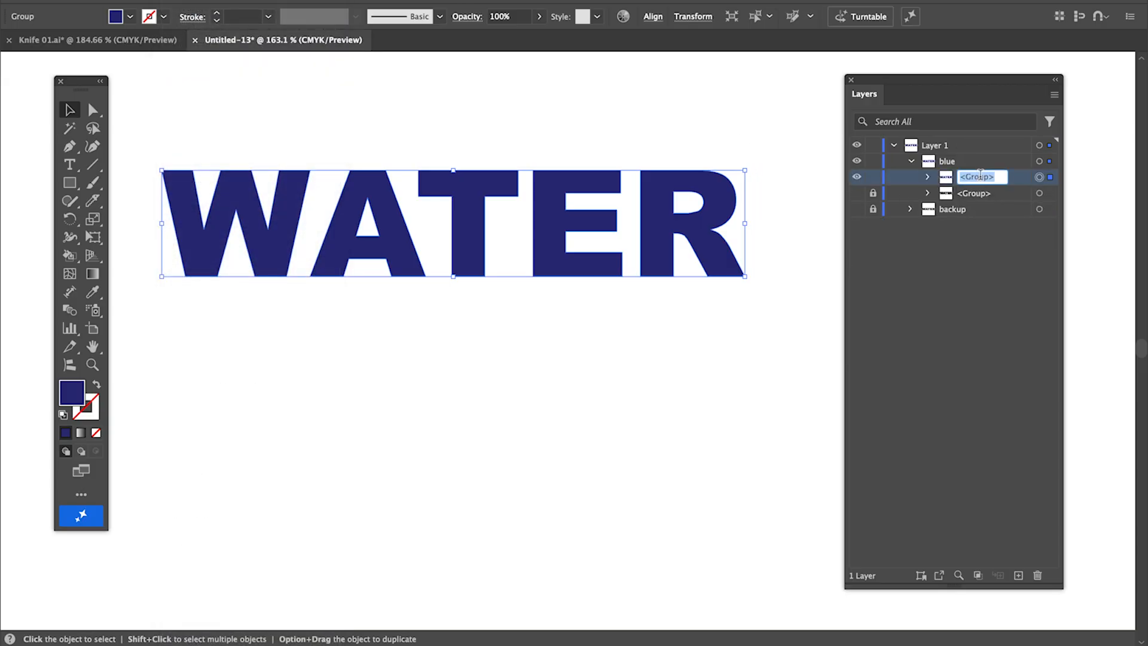
type("blue")
key("Return")
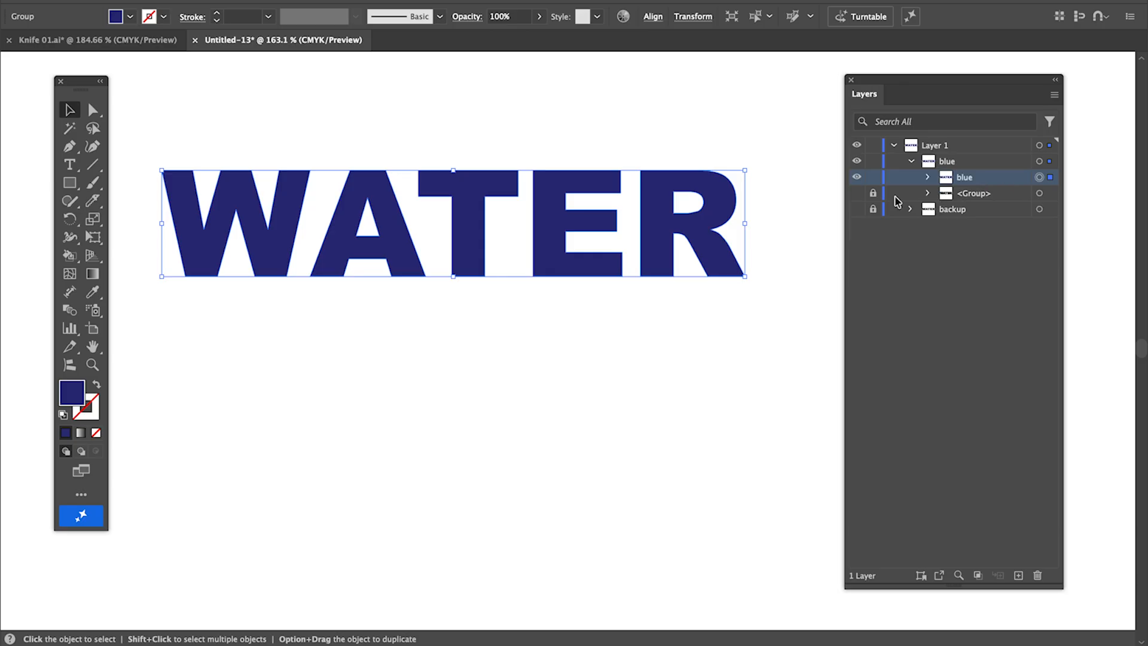
- Show the hidden offset group and rename it as black
left_click(856, 193)
double_click(974, 194)
type("black")
key("Return")
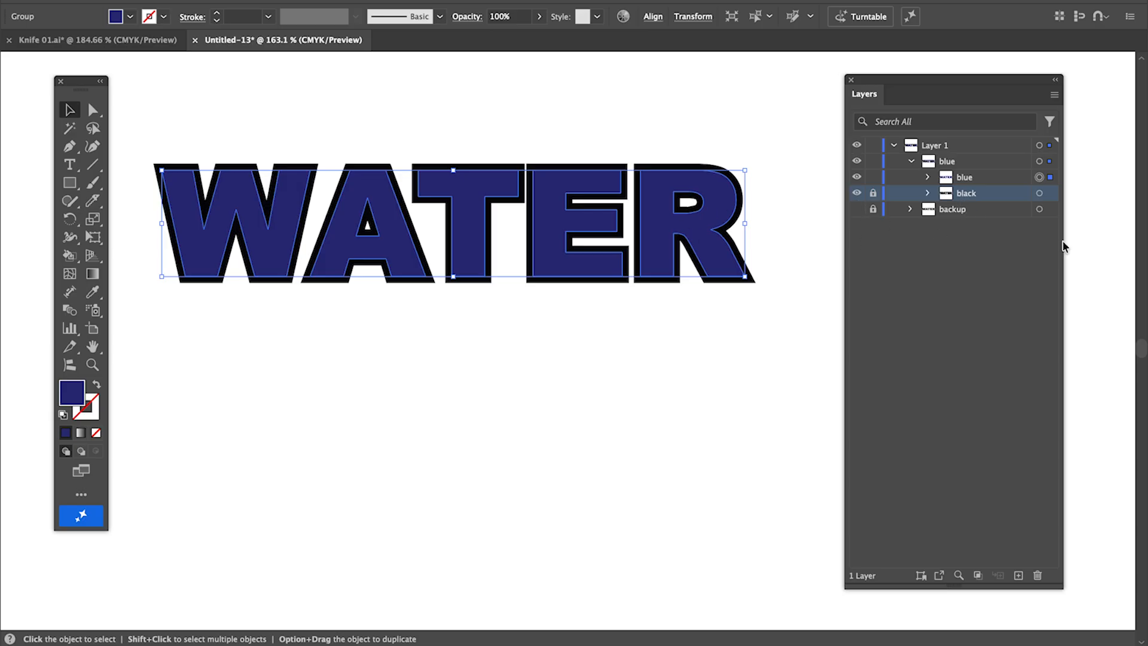
- Unlock the black group and nudge it two increments down and two to the right as a shadow behind the blue letters
left_click(1039, 195)
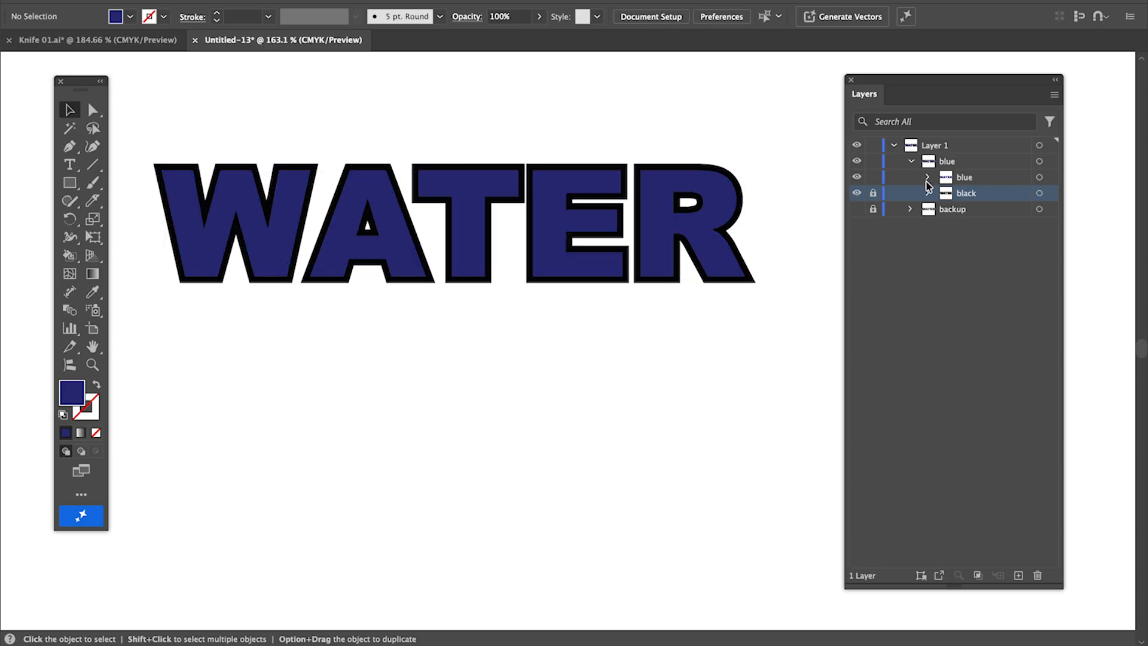
left_click(1040, 193)
key("Down")
key("Down")
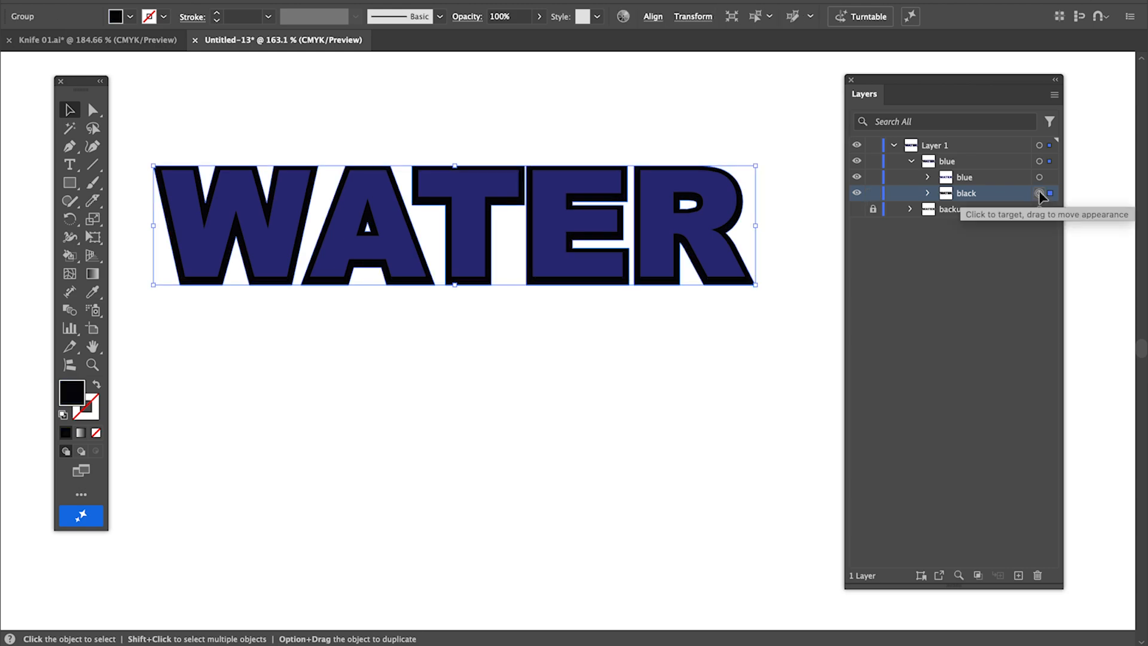
key("Right")
key("Right")
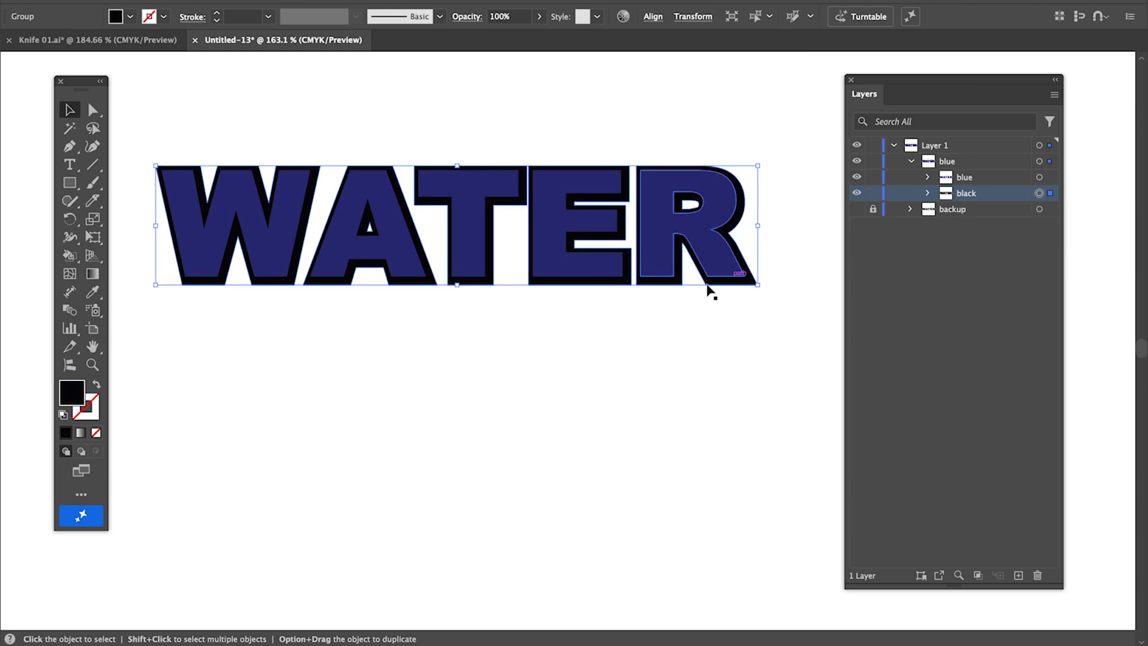
left_click(600, 359)
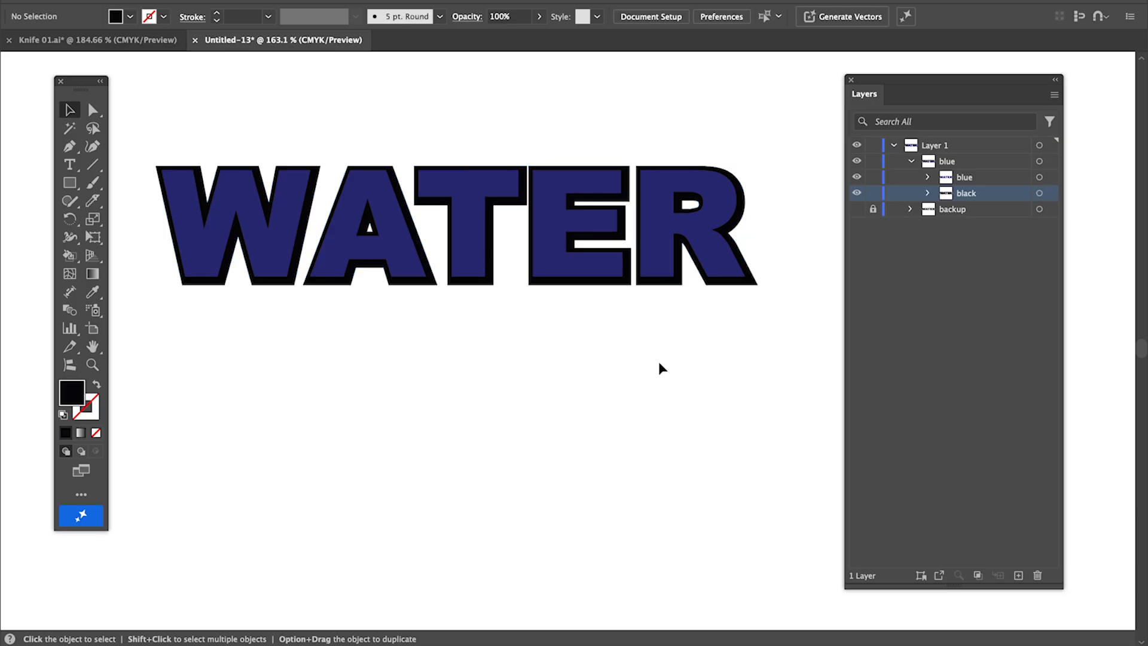
- Collapse and hide the outer blue group, and show the backup group in its place
scroll(659, 360, "up", 5)
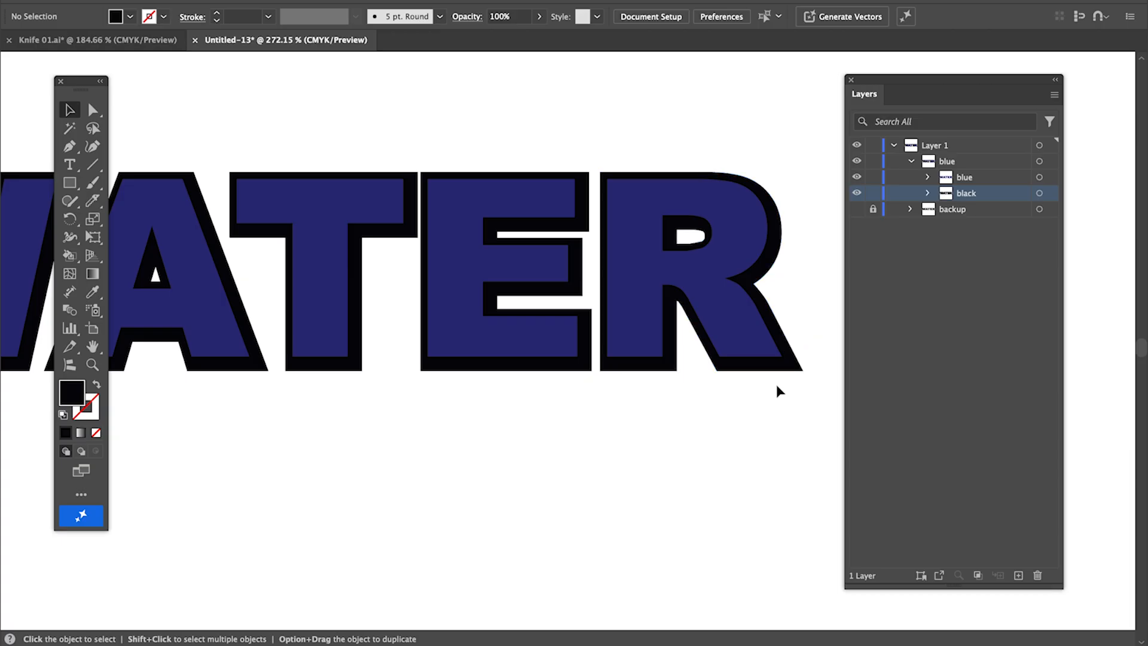
scroll(737, 389, "down", 3)
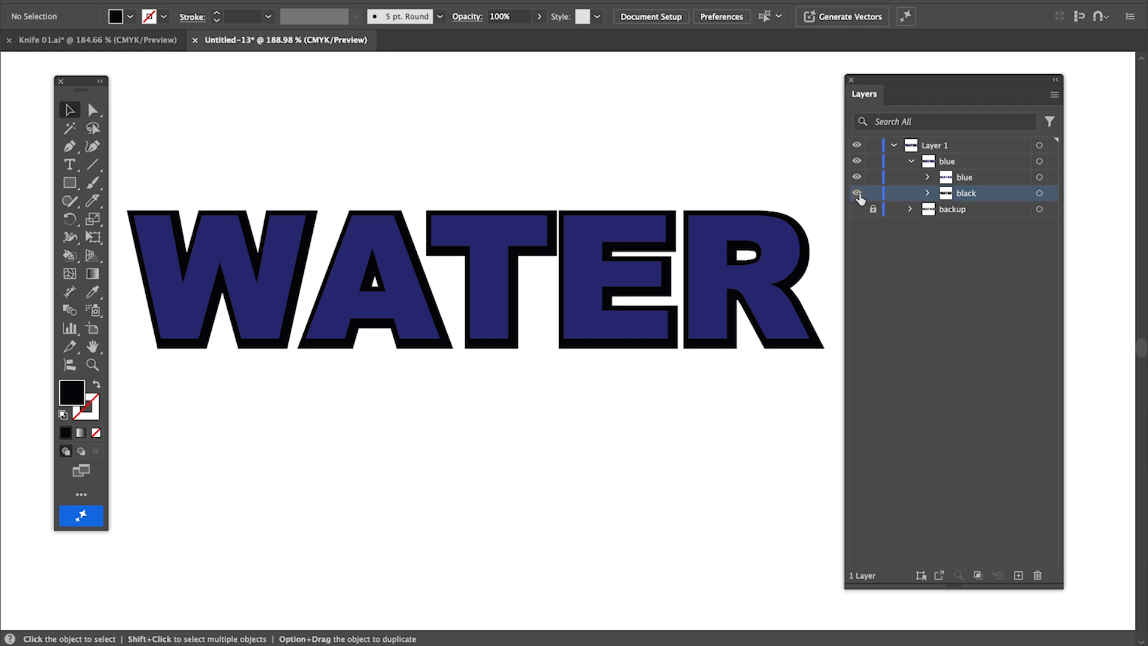
left_click(912, 162)
left_click(857, 161)
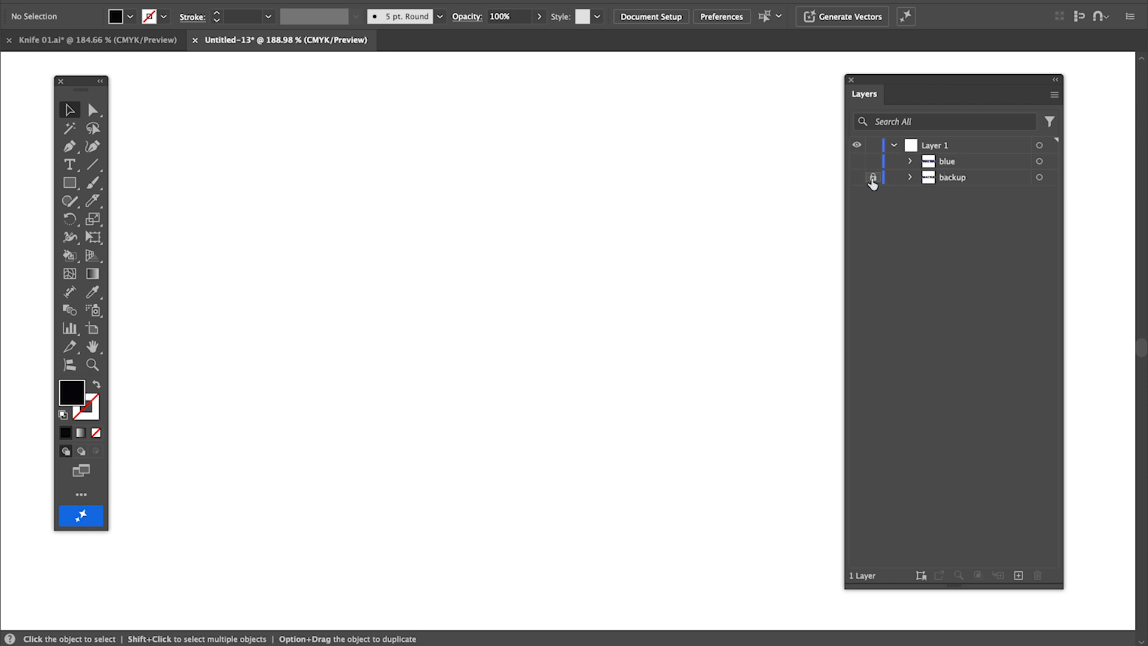
left_click(857, 178)
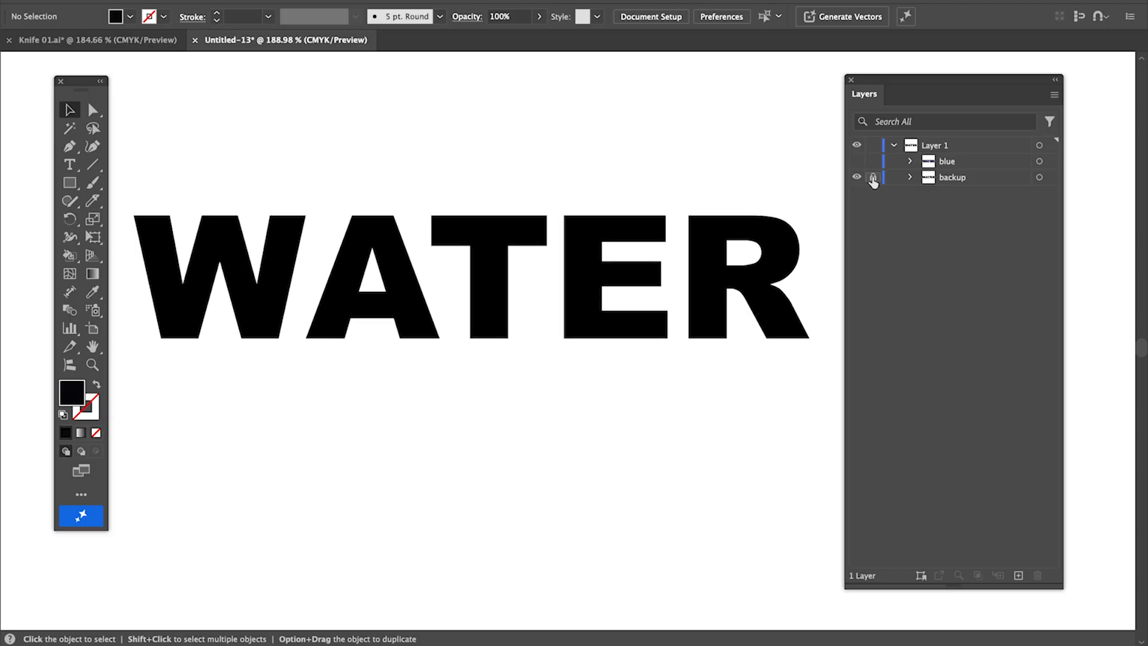
- Unlock the backup lettering and fill it with the bright red colour e20544
left_click(1039, 178)
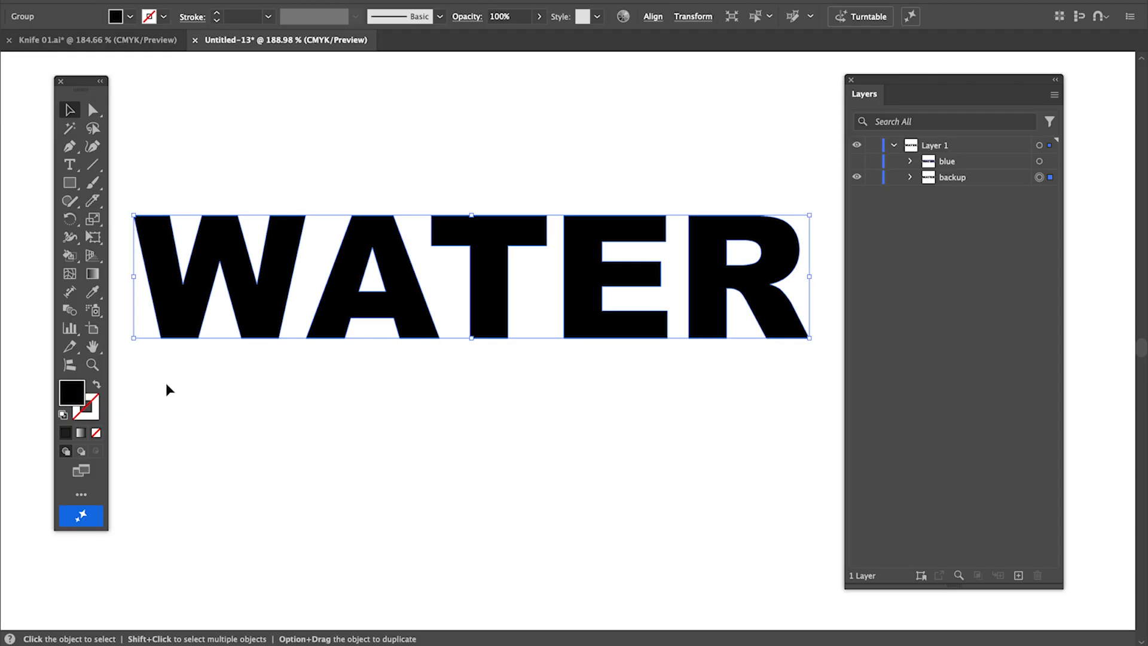
double_click(71, 393)
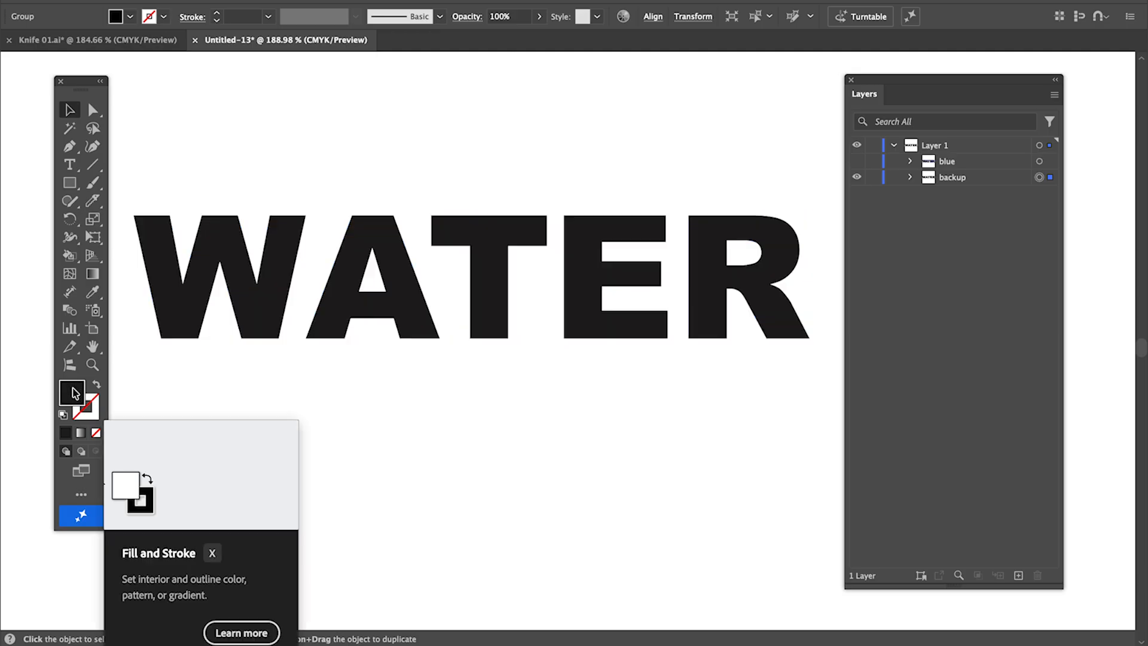
type("d60b45")
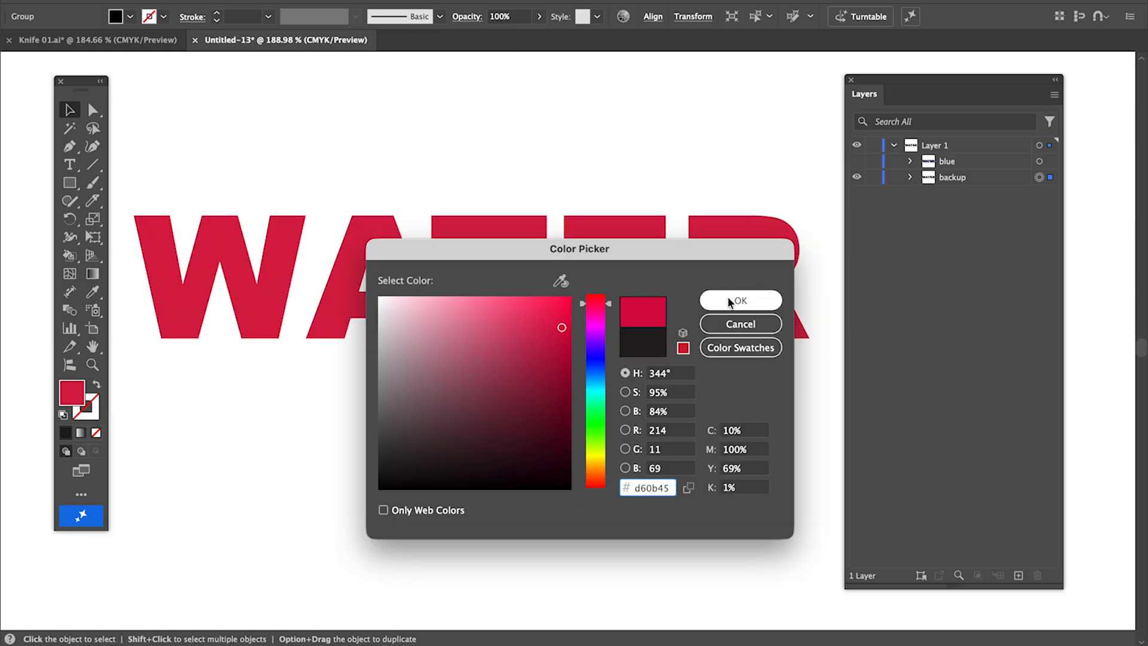
left_click(567, 318)
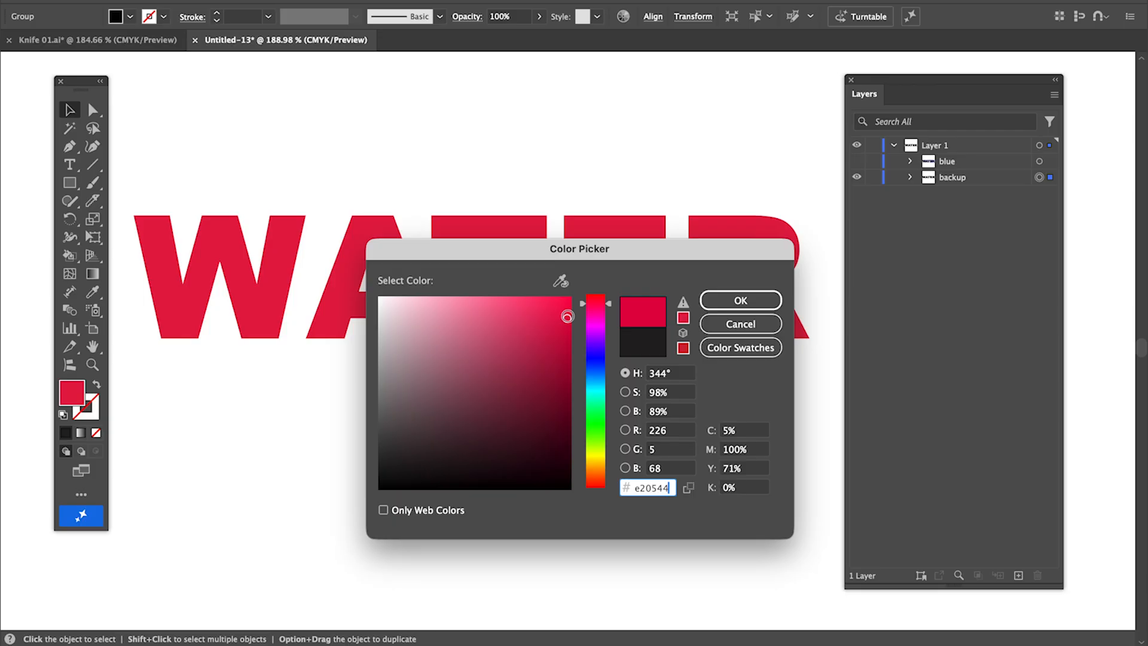
left_click(740, 297)
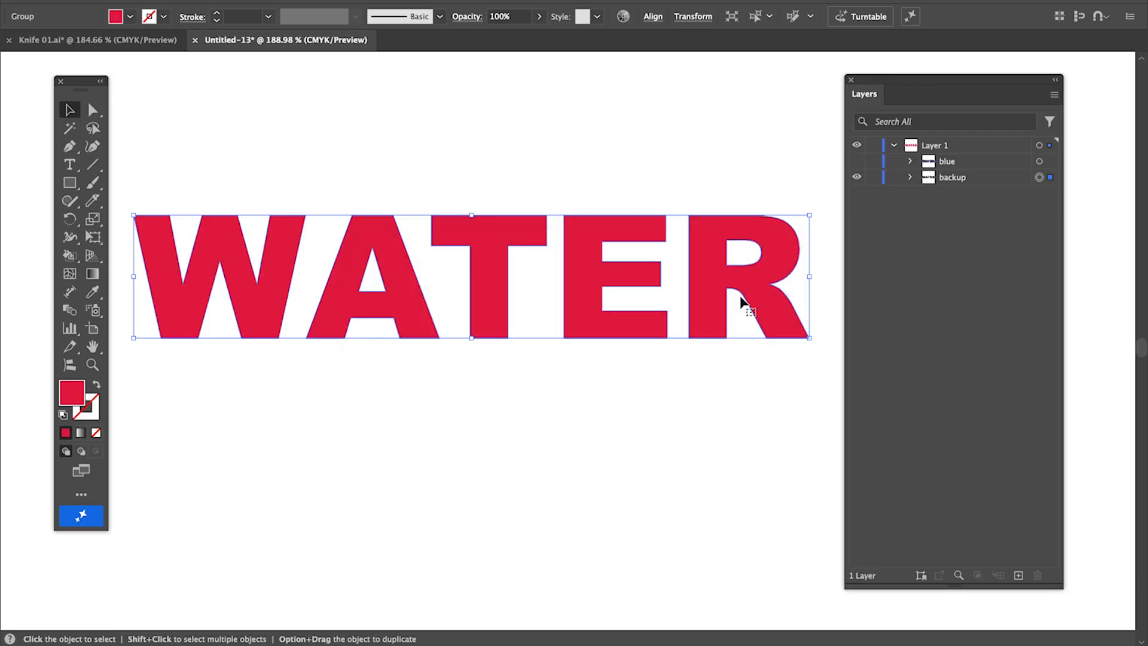
- Rename the backup group as red
double_click(946, 178)
type("red")
key("Return")
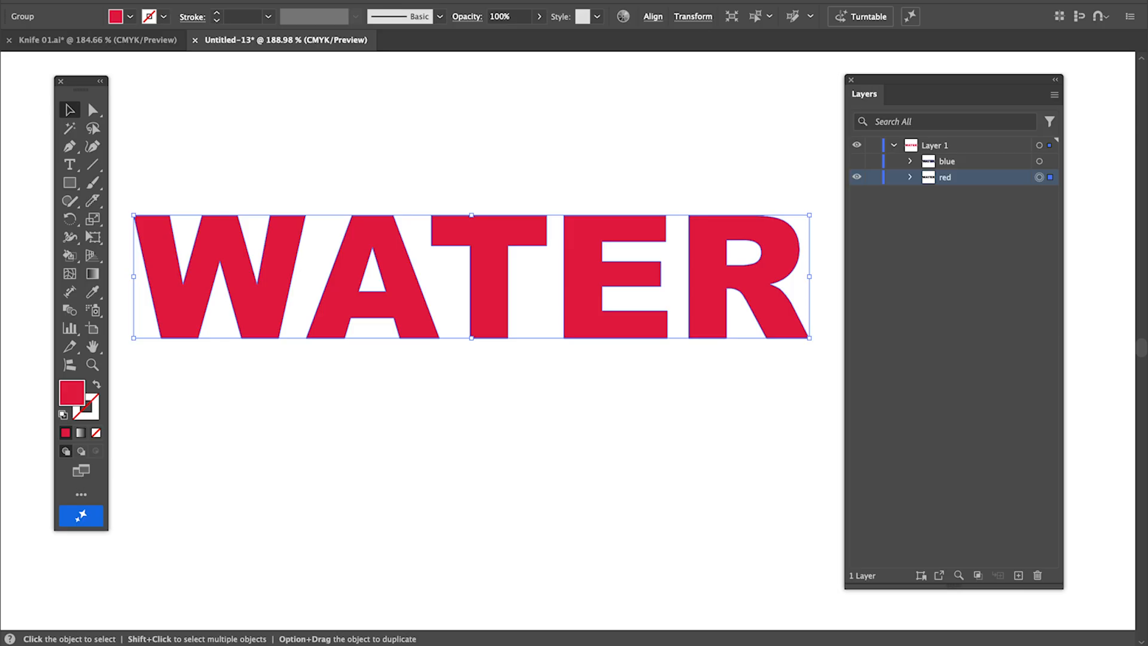
- Start Offset Path on the red lettering and preview an inward offset of -0.0556 in
left_click(179, 0)
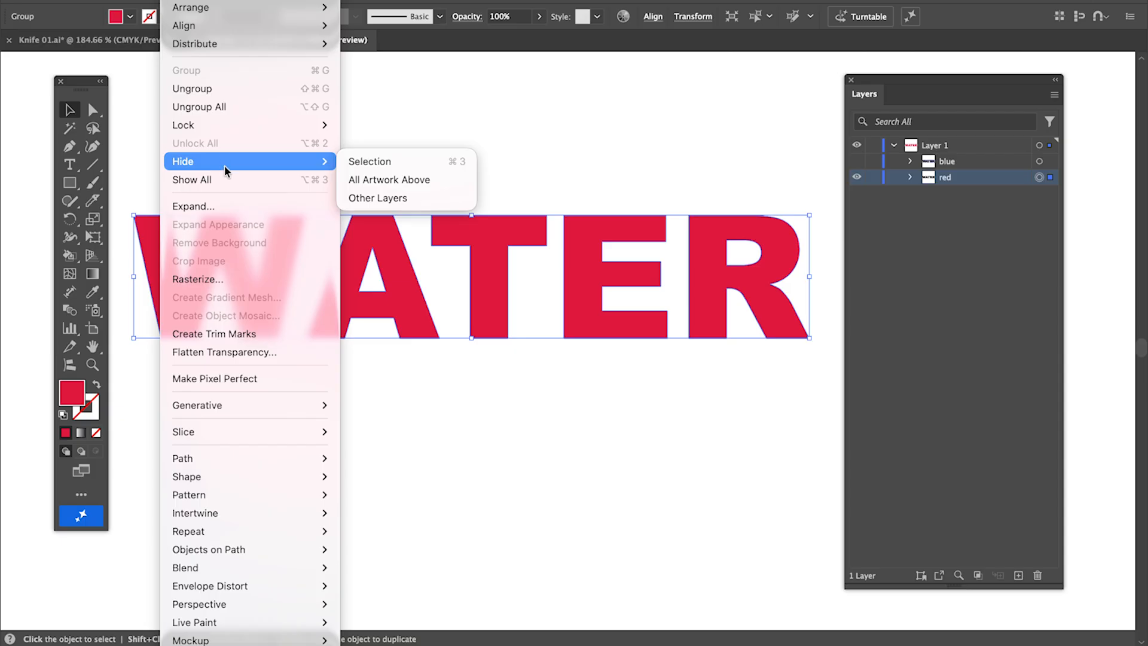
mouse_move(263, 459)
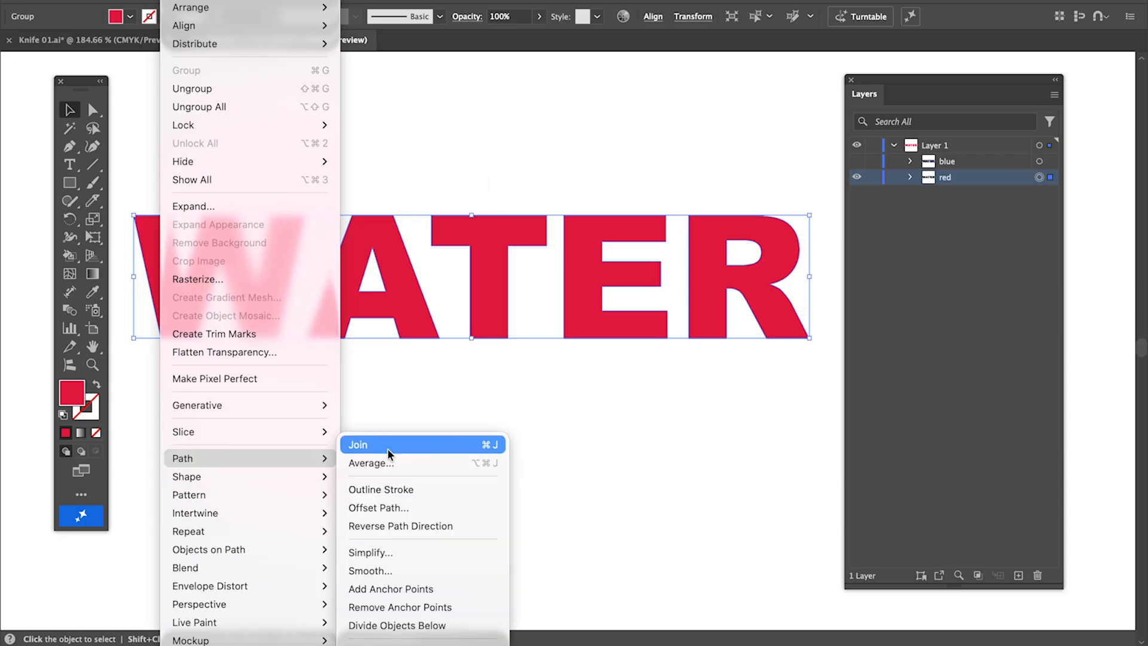
left_click(387, 508)
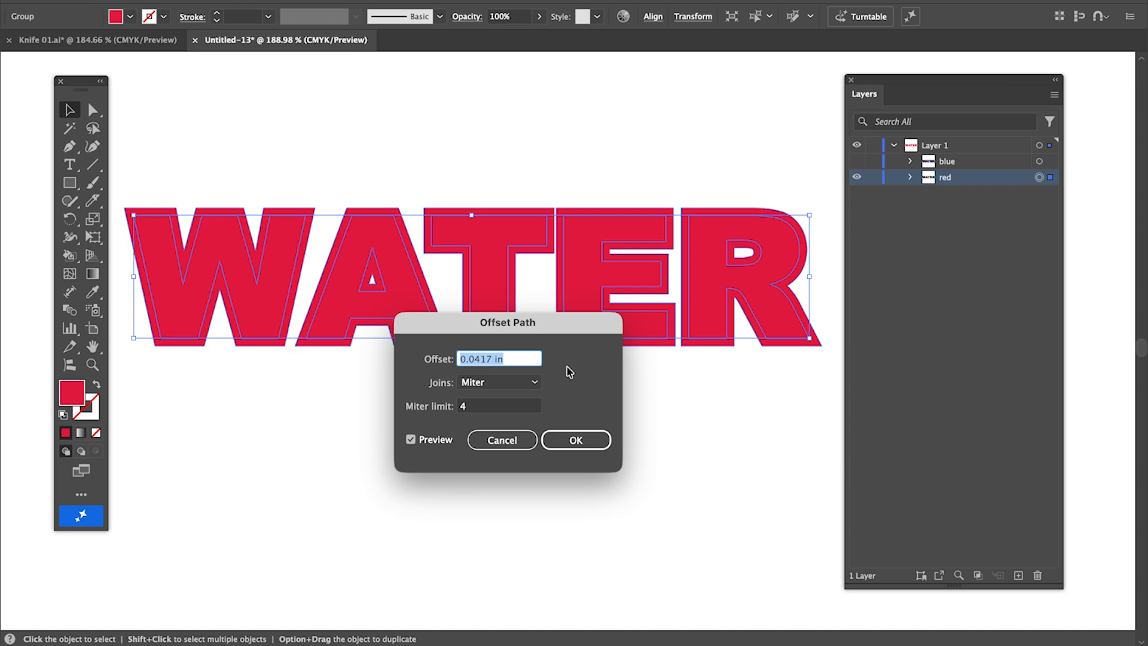
type("-")
left_click(421, 446)
left_click(421, 445)
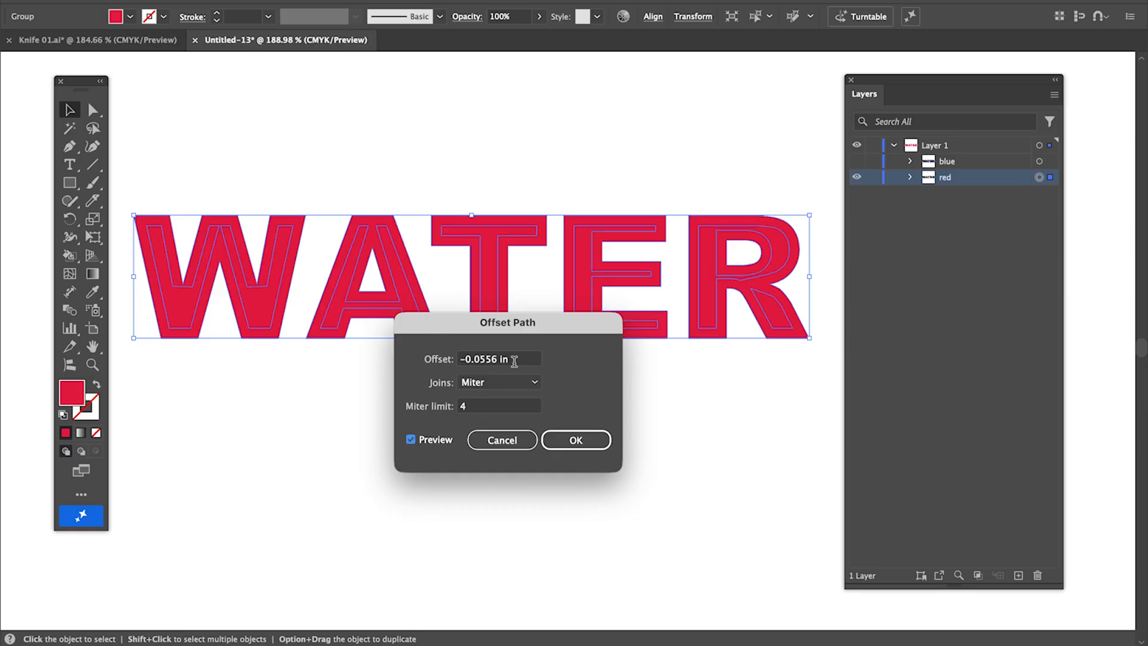
- Try an inward offset of -3 pt on the red lettering and preview it
left_click_drag(515, 362, 438, 361)
type("-")
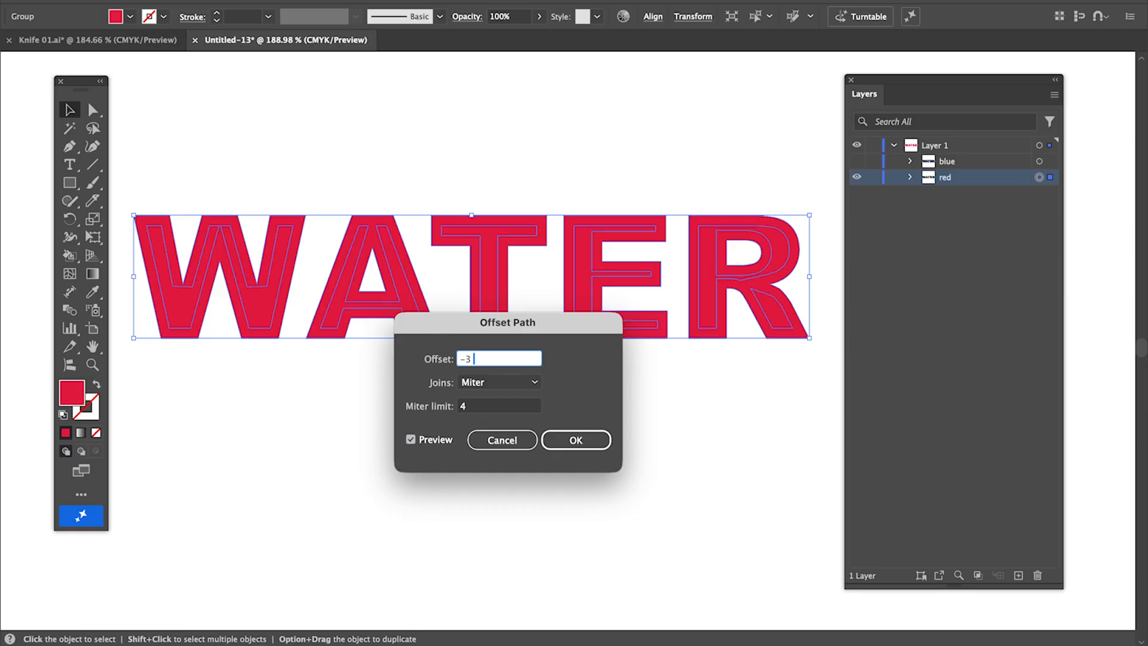
type("3 pt")
left_click(411, 441)
left_click(411, 440)
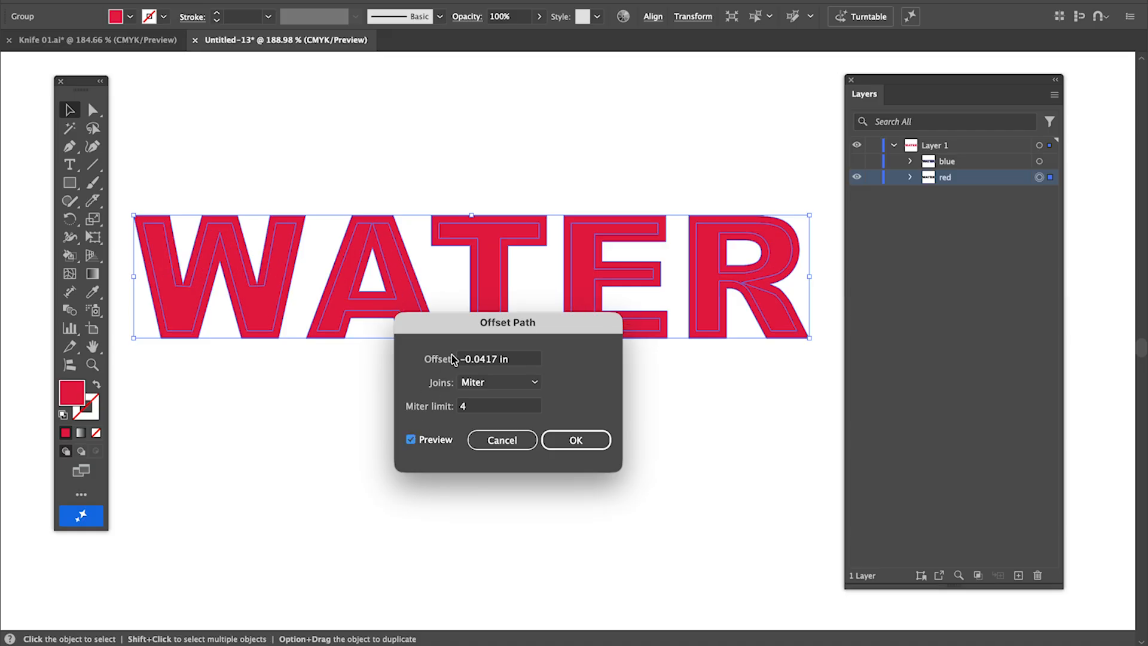
- Set the red lettering's offset to -4 pt with Miter joins, preview it and apply it
left_click_drag(522, 357, 424, 357)
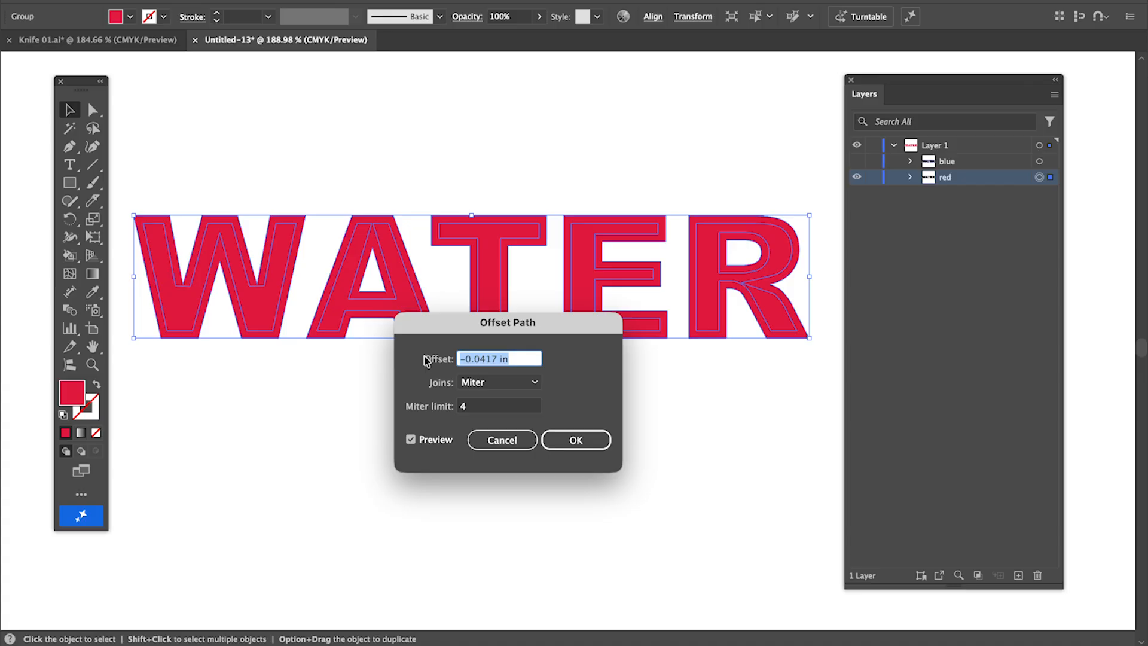
type("-4")
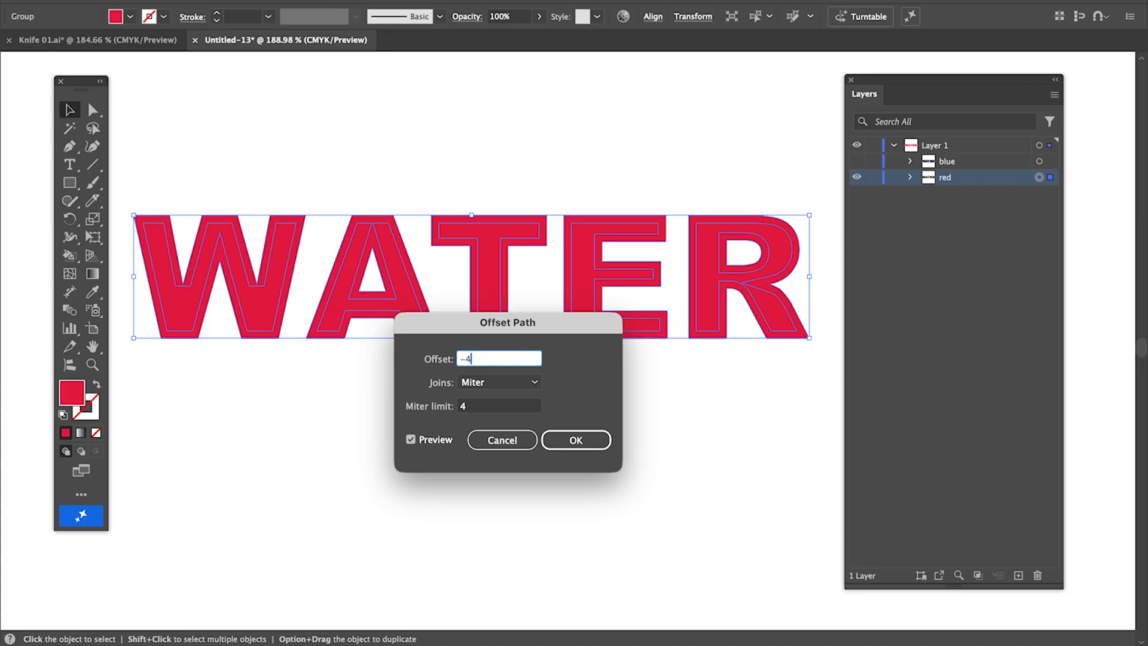
left_click(420, 439)
left_click(421, 440)
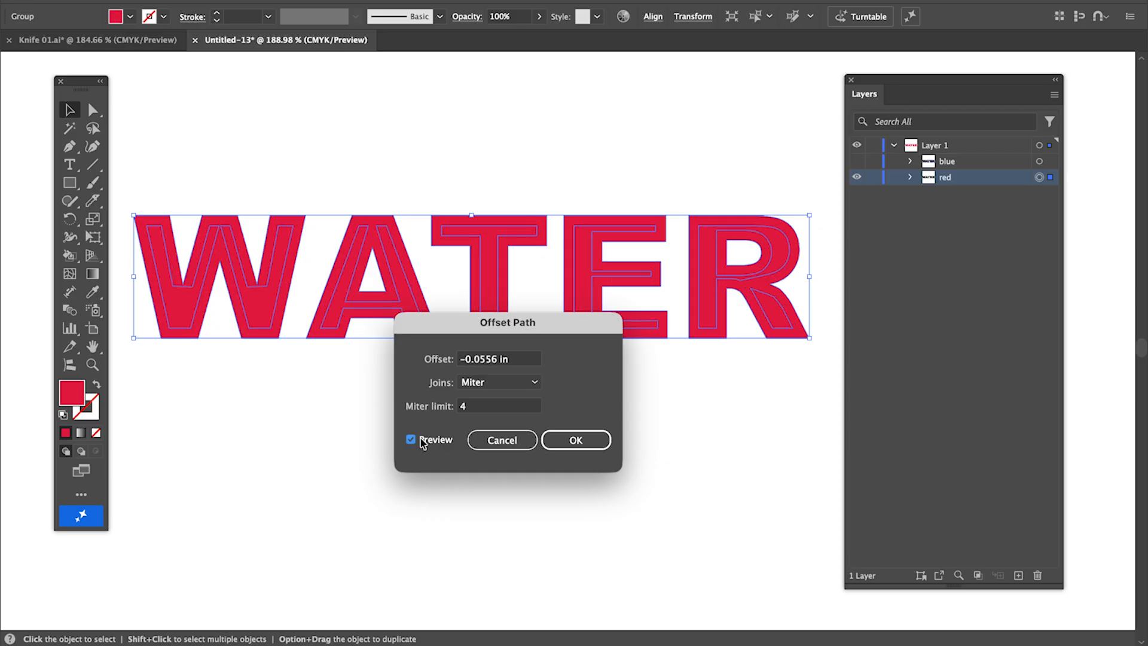
left_click(575, 441)
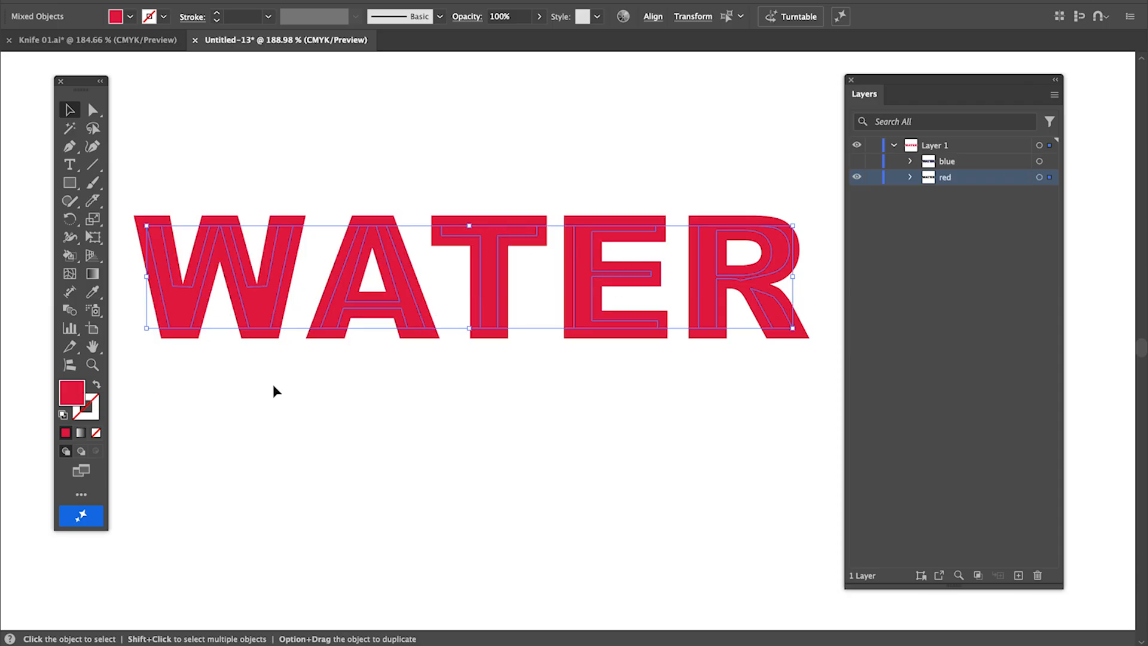
- Fill the selected inset letter shapes with white
double_click(73, 393)
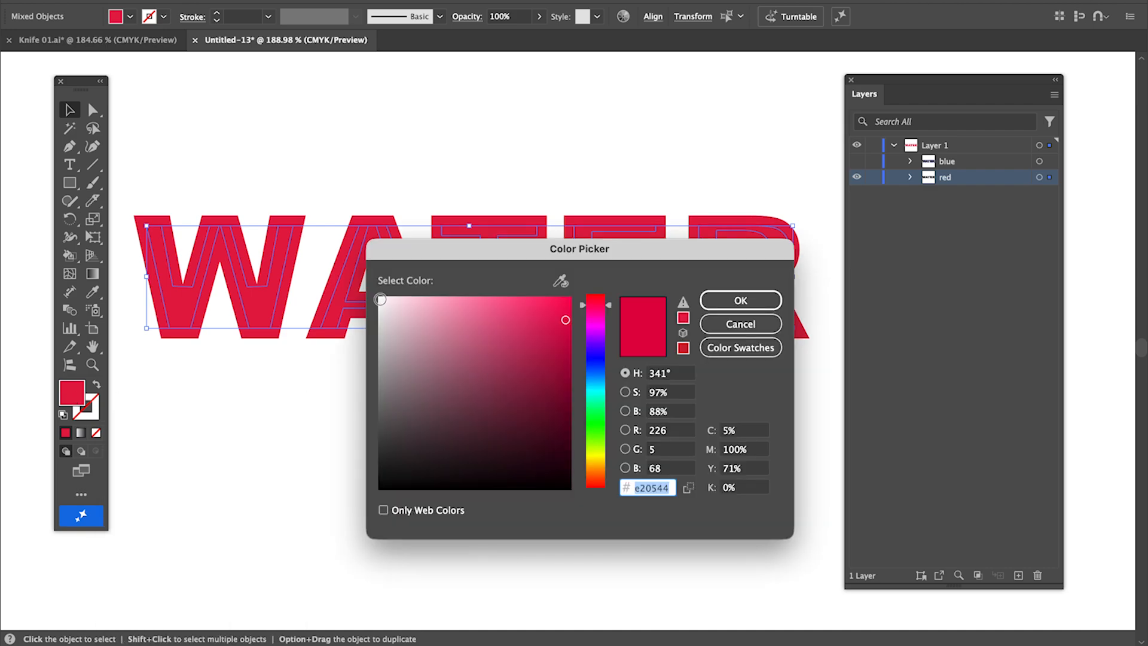
left_click(380, 298)
left_click(755, 293)
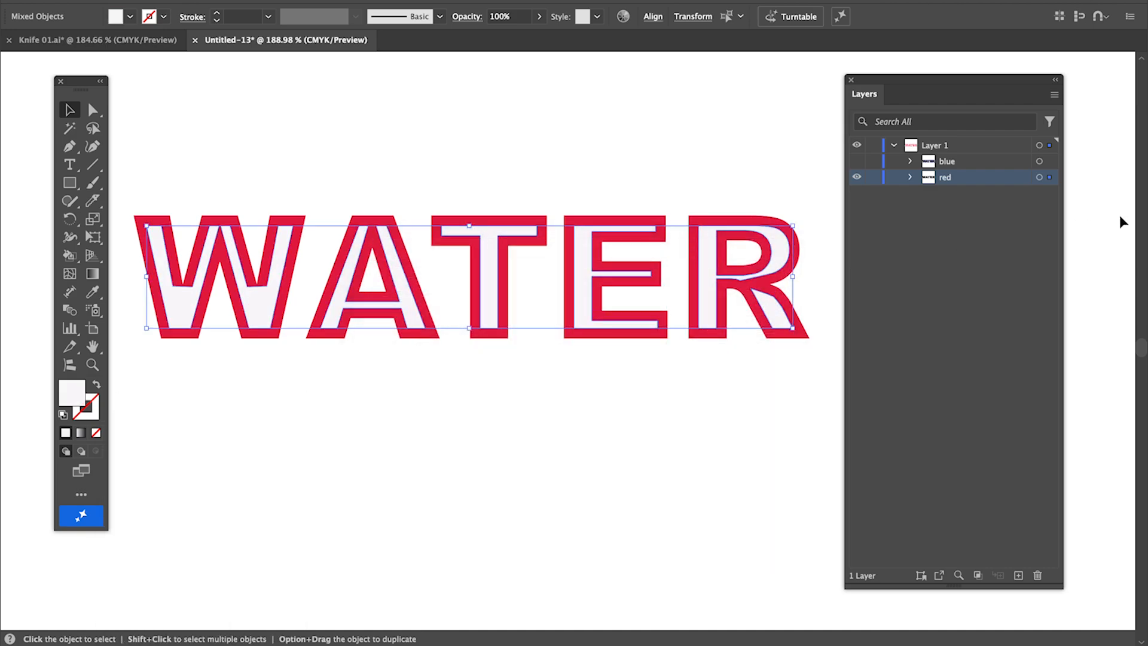
- Expand the red group's contents and group the white inset letter shapes inside it
left_click(911, 177)
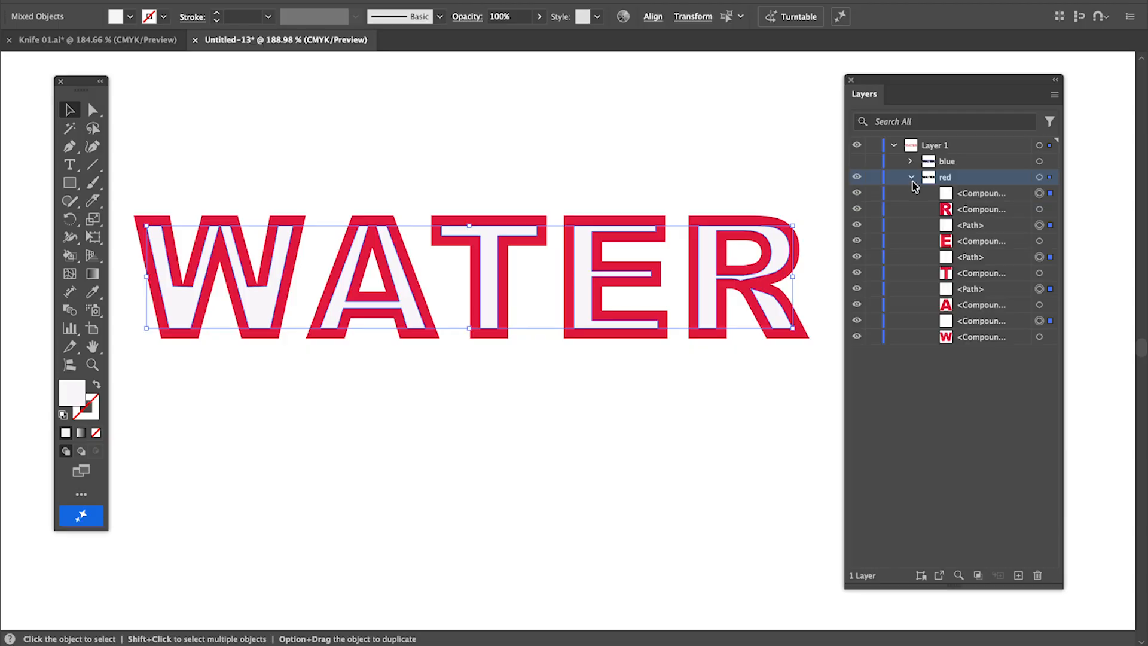
left_click(182, 1)
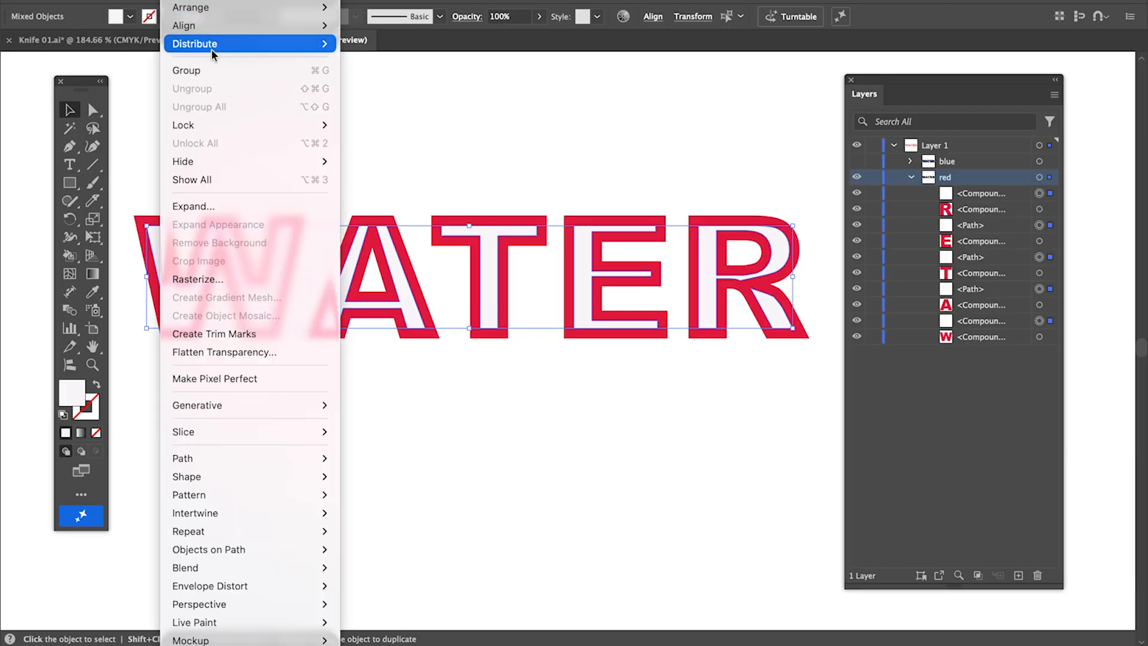
left_click(217, 69)
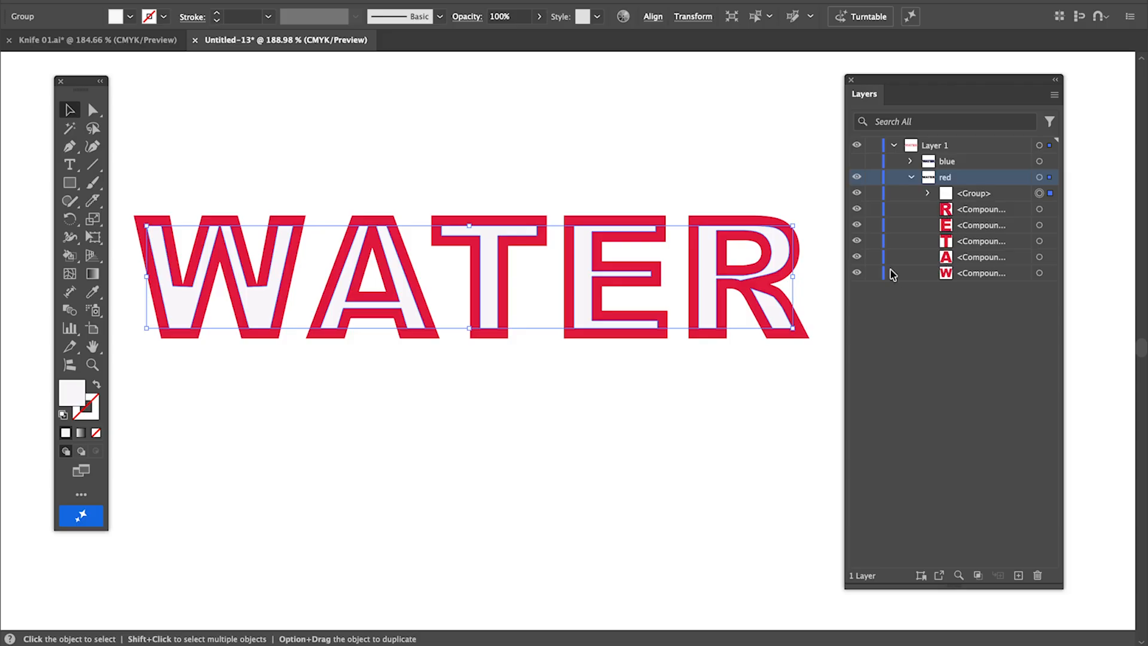
- Examine the white inset shapes alone by hiding the five red letter paths, and show the red paths again
left_click_drag(857, 274, 858, 210)
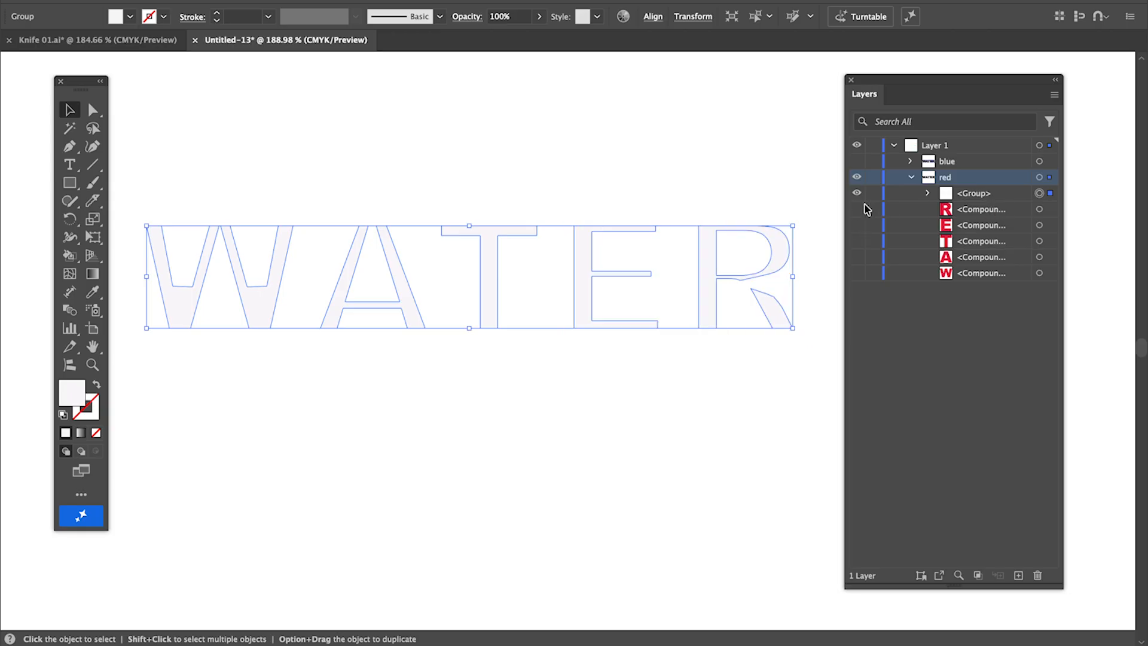
left_click(1038, 211)
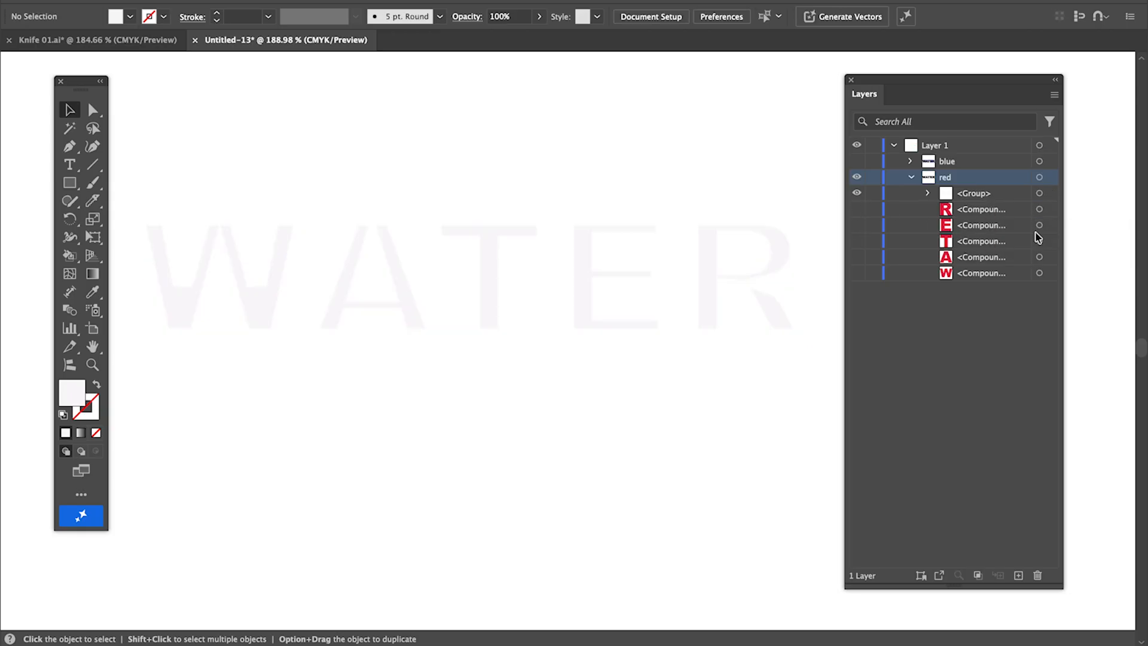
left_click_drag(857, 208, 857, 273)
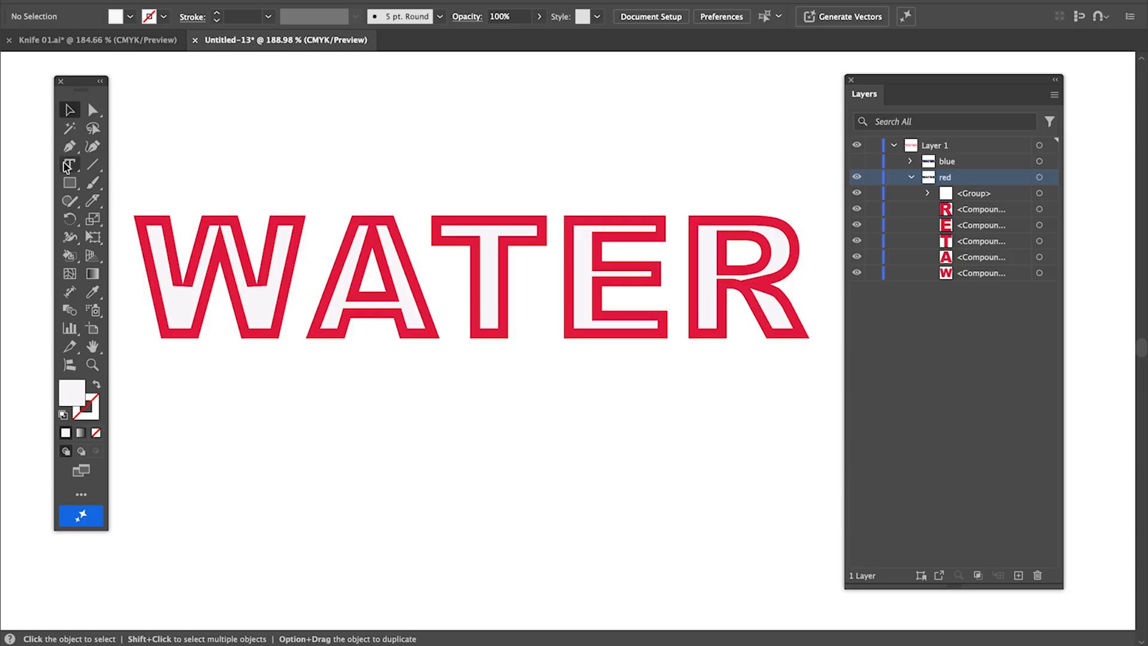
- Delete the five red letter outlines and the leftover counter pieces of the R and A, keeping only the white inset shapes
left_click(93, 110)
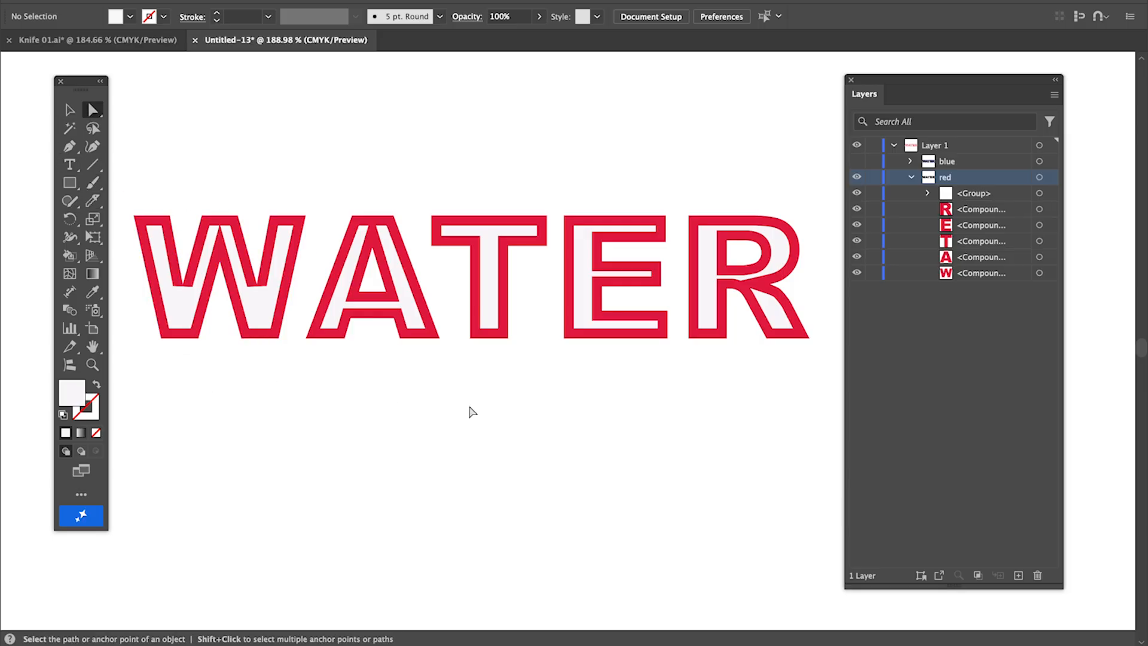
left_click_drag(152, 393, 756, 338)
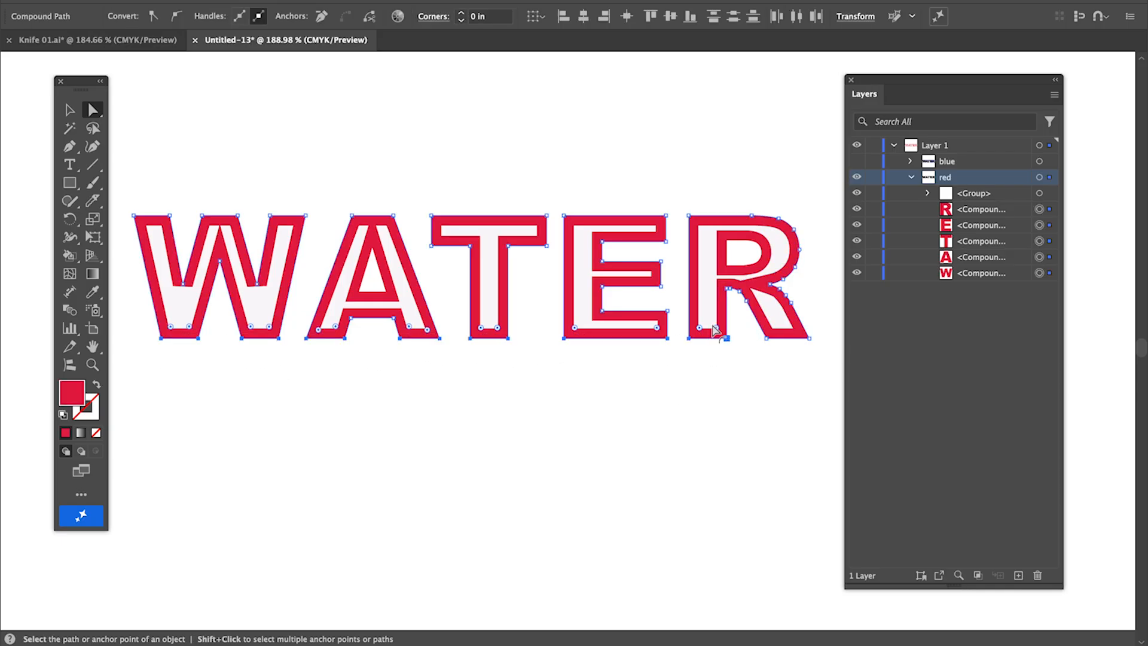
key("Delete")
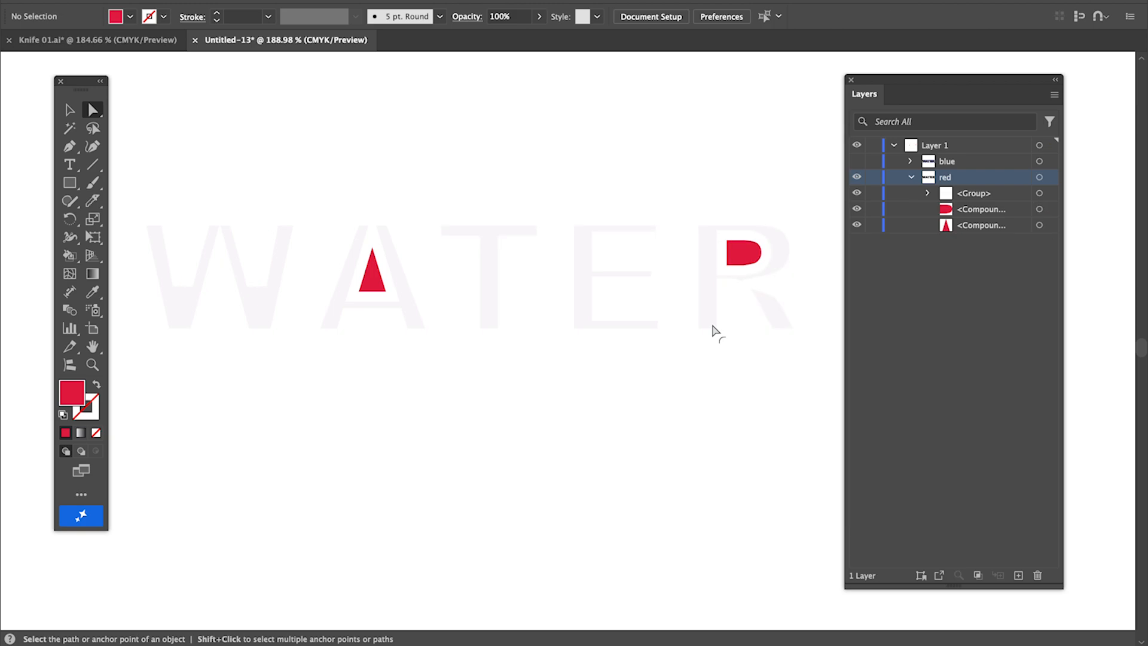
left_click(744, 256)
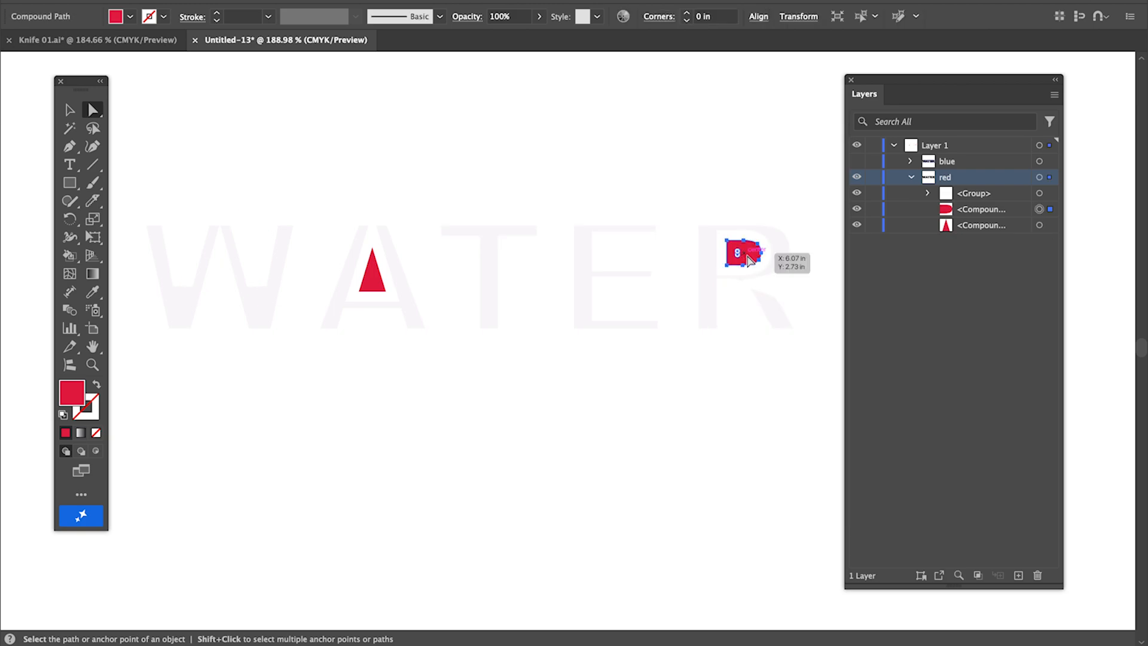
key("Delete")
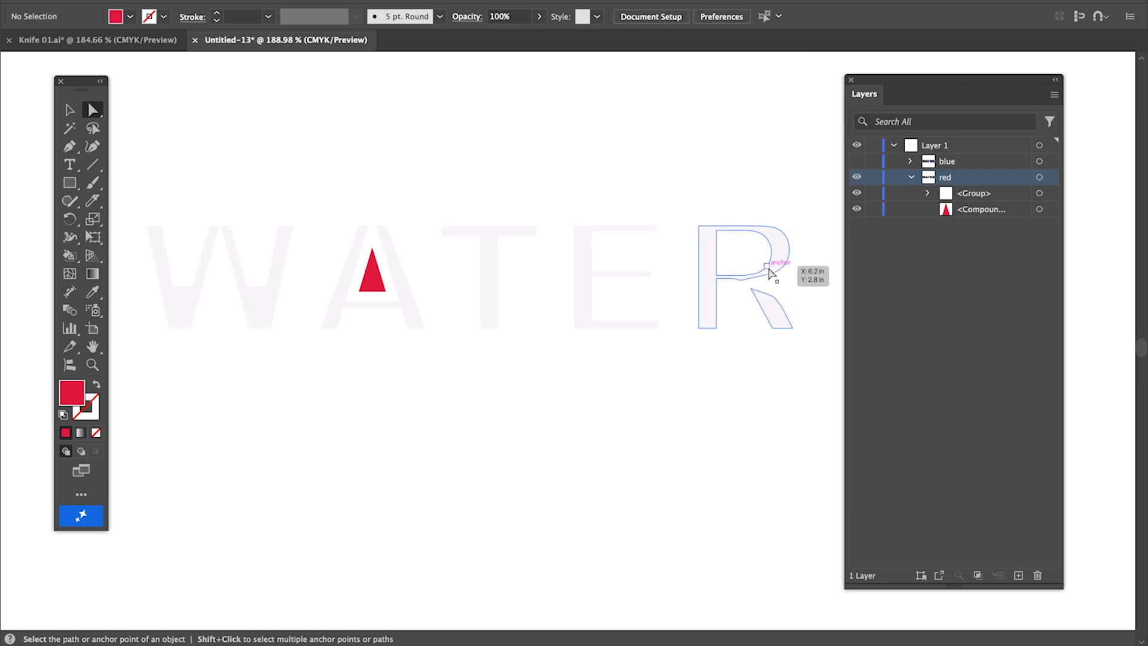
left_click(373, 284)
key("Delete")
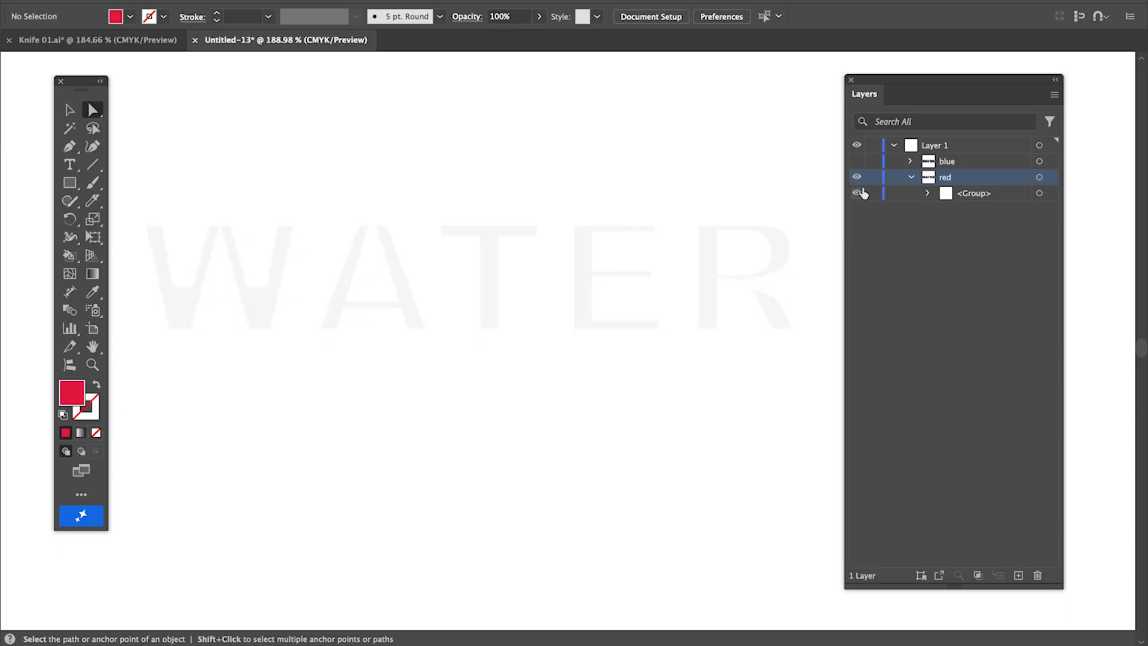
double_click(946, 178)
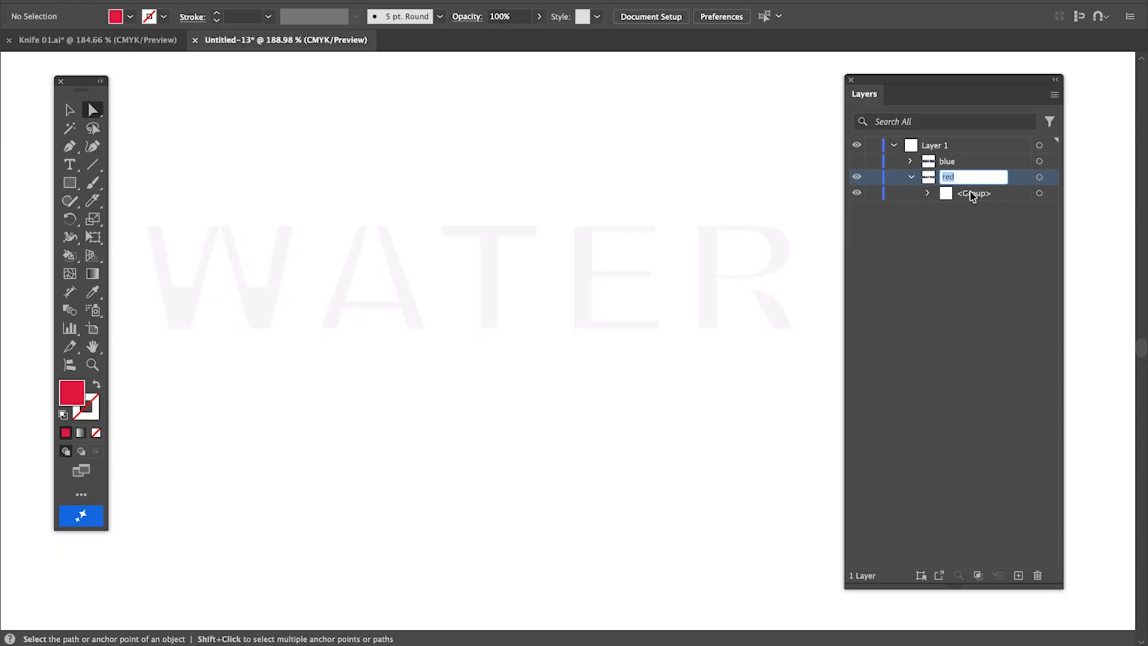
type("w")
type("ed")
key("Return")
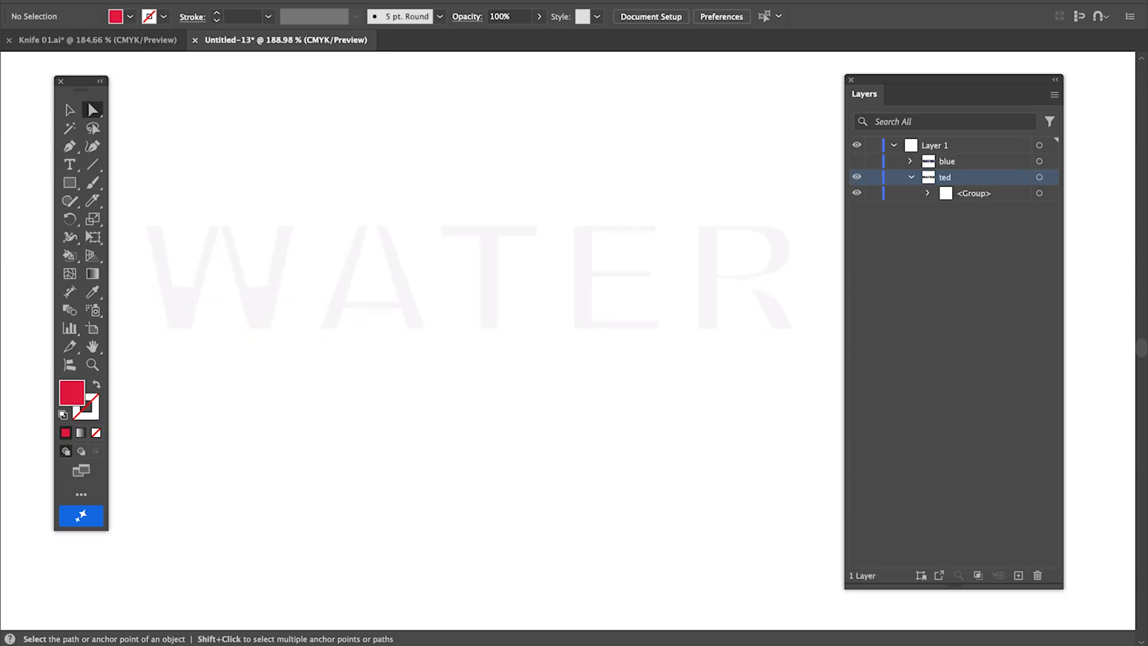
- Rename the inner group of inset letter shapes as white
double_click(980, 197)
type("white")
key("Return")
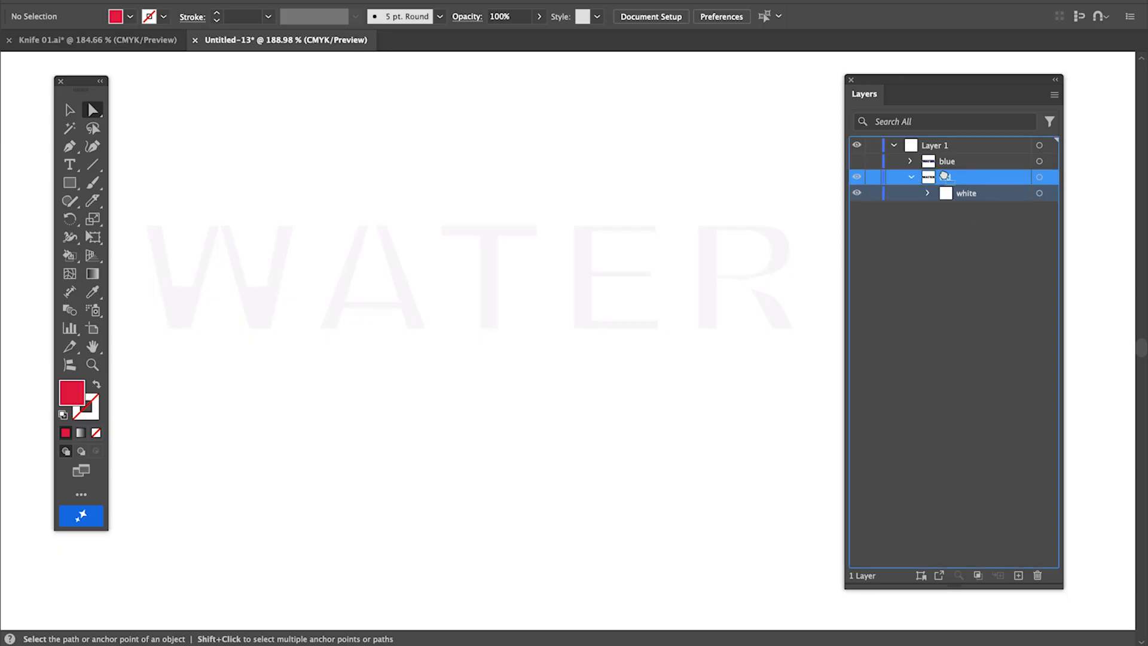
- Move the white group into the outer blue group above its other sublayers, and show the expanded blue group
key("Delete")
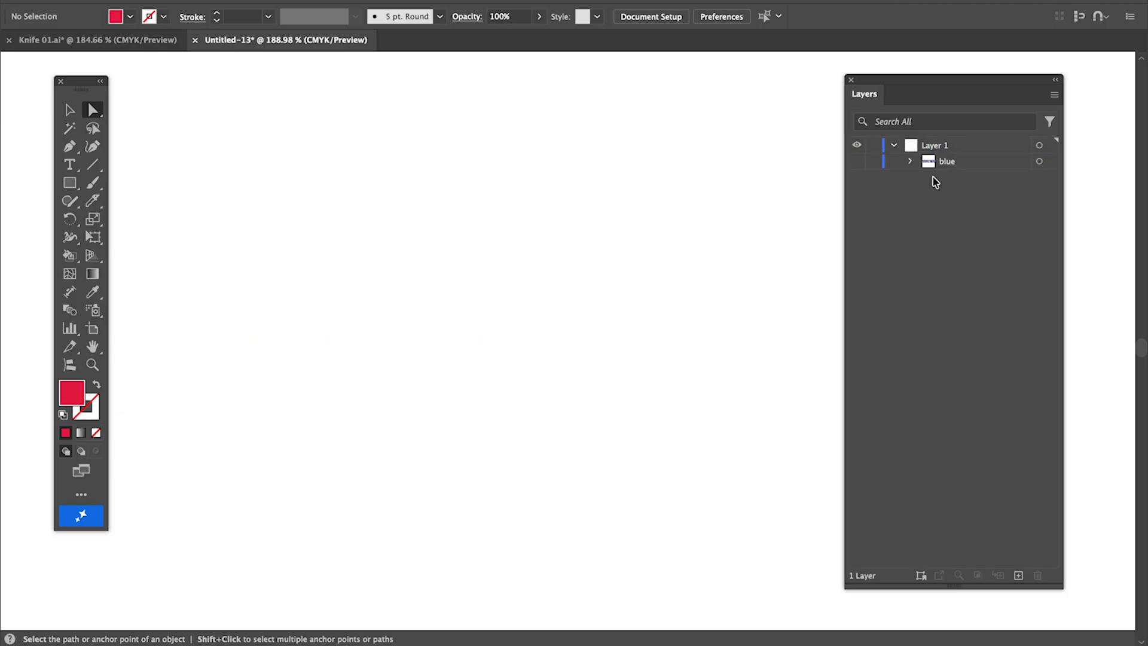
left_click(910, 162)
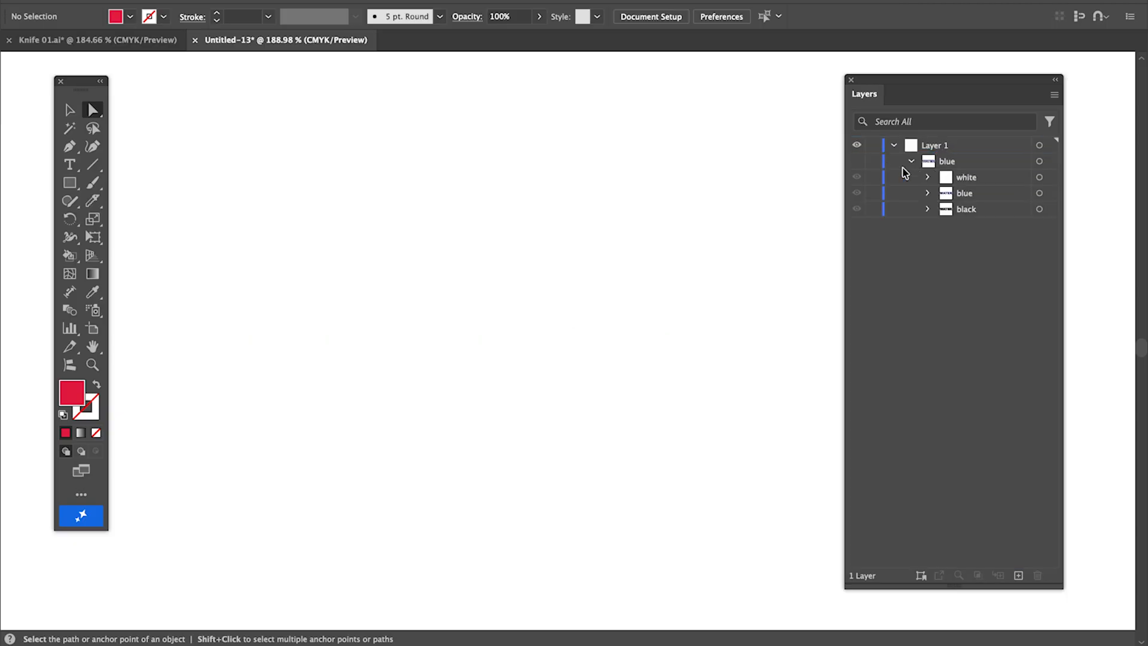
left_click(857, 160)
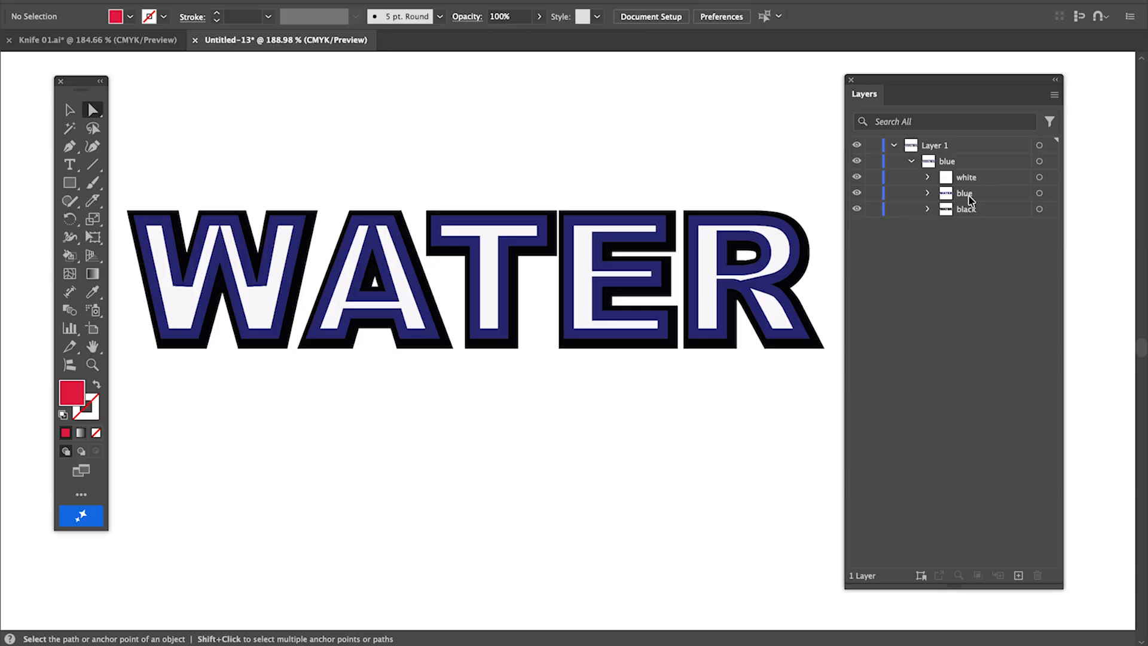
- Nudge the white group slightly up and to the left over the blue letters
left_click(1040, 178)
key("Up")
key("Up")
key("Left")
key("Left")
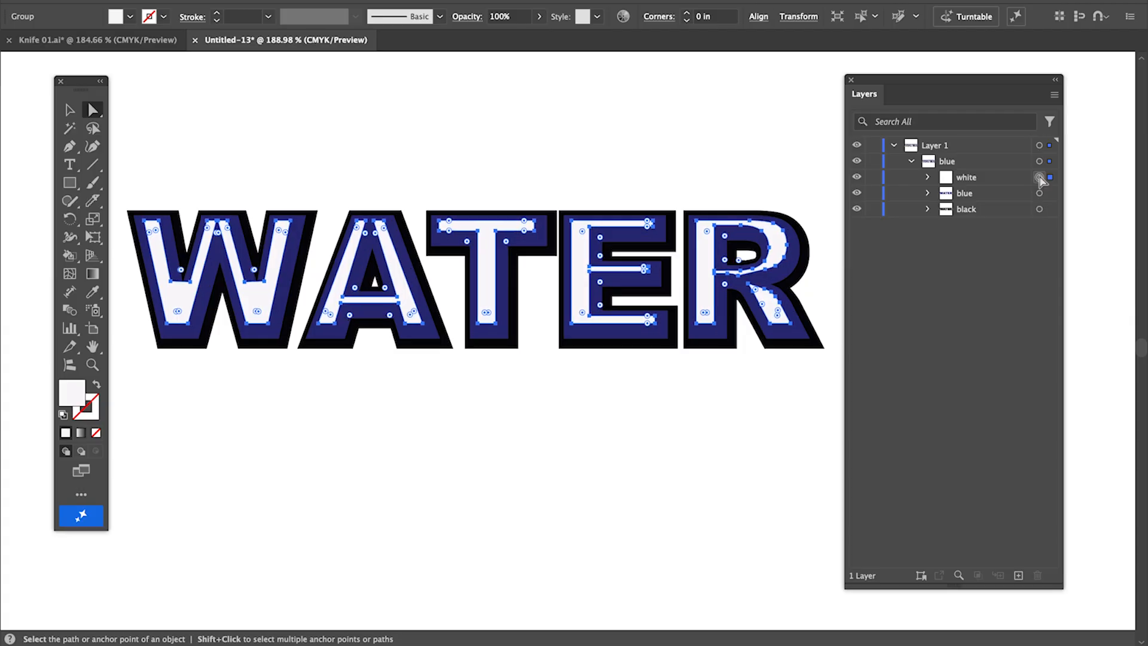
key("Down")
key("Down")
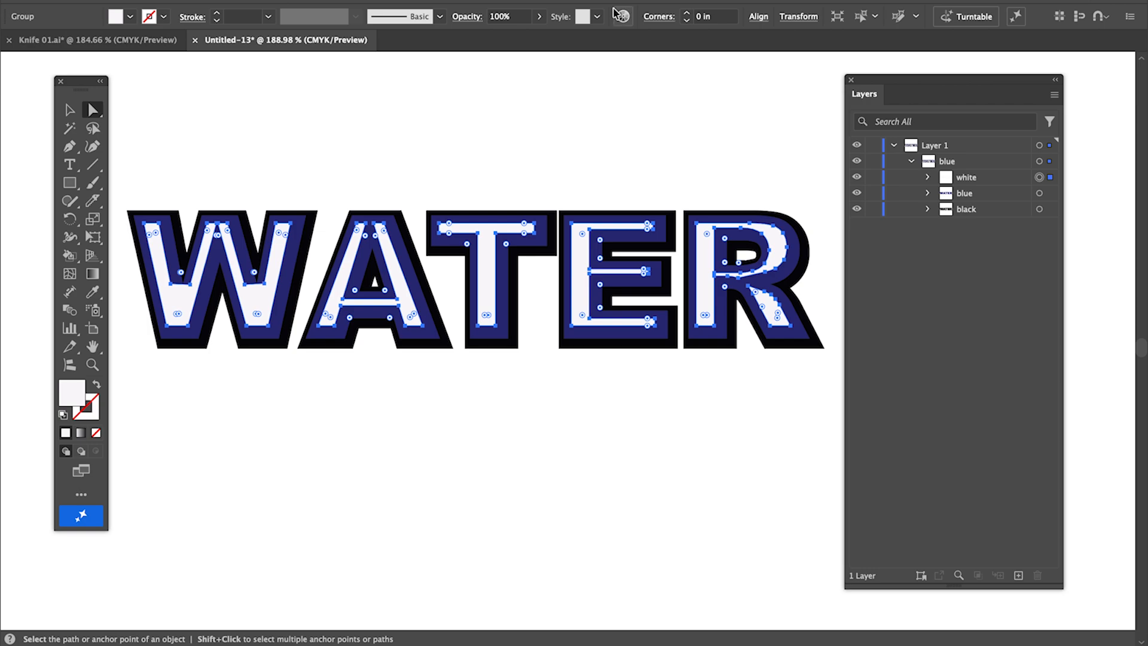
- Lower the white group's opacity to 32% and deselect it
left_click(473, 18)
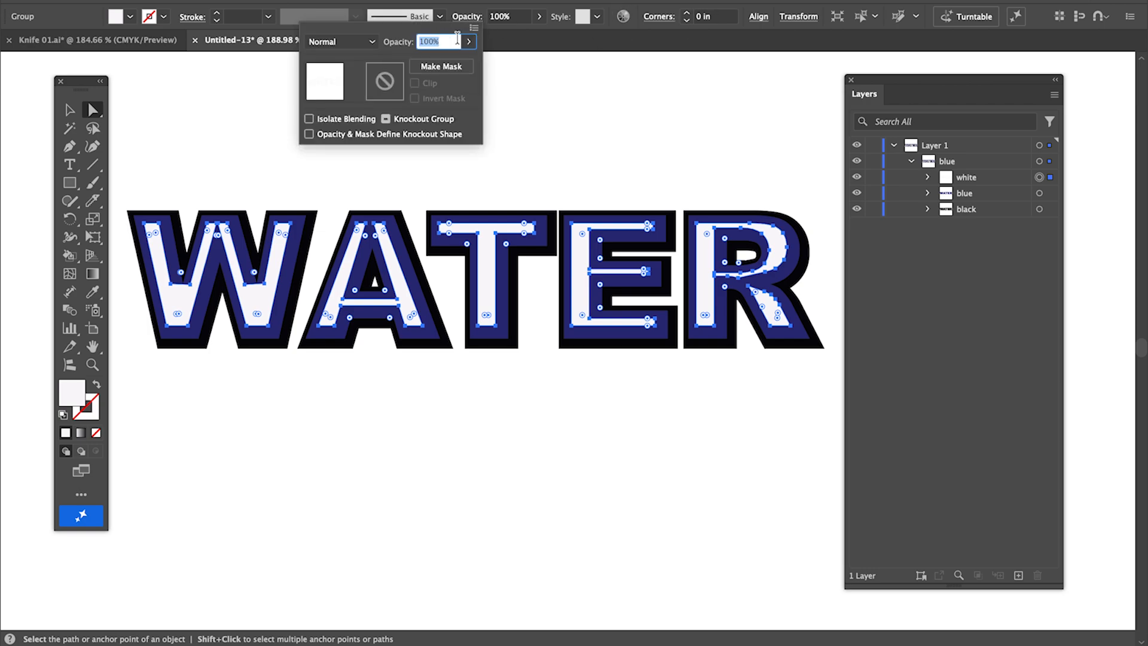
left_click(469, 42)
left_click_drag(469, 61, 428, 64)
left_click(518, 87)
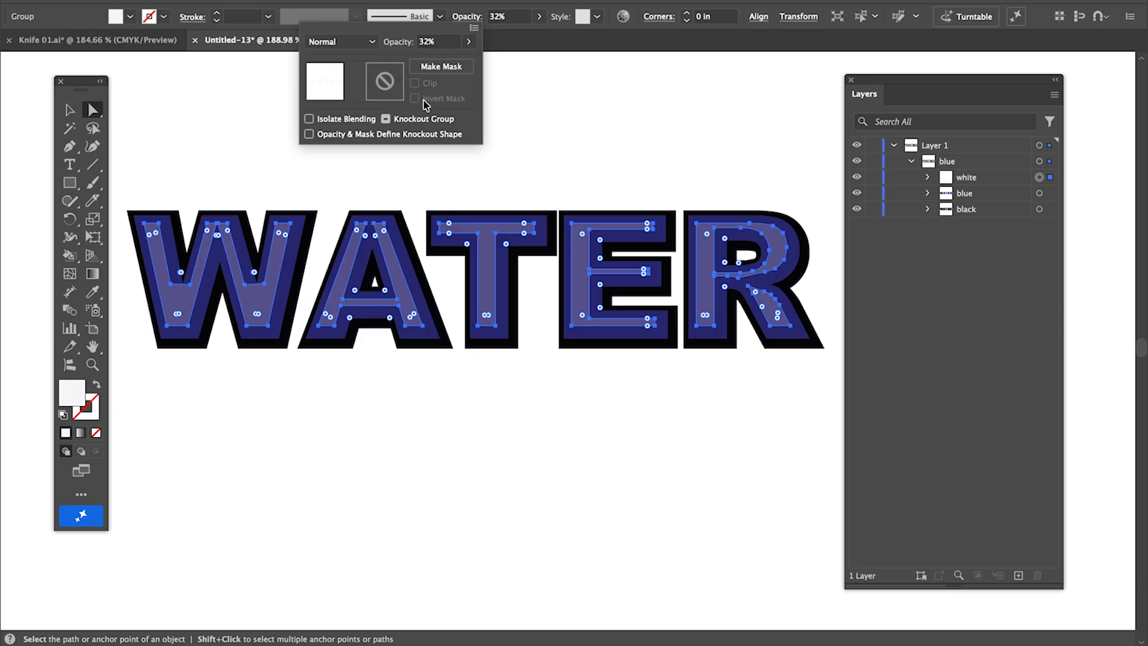
left_click(137, 114)
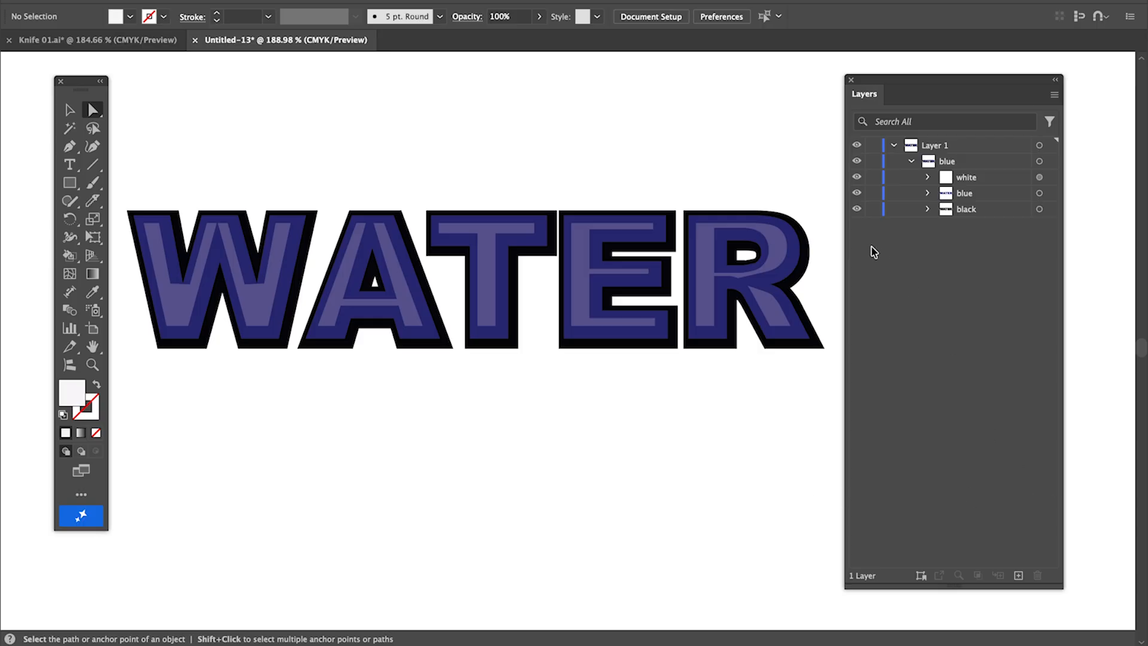
- Hide the black and white groups, leaving only the inner blue letter group on view
left_click(857, 209)
left_click(857, 178)
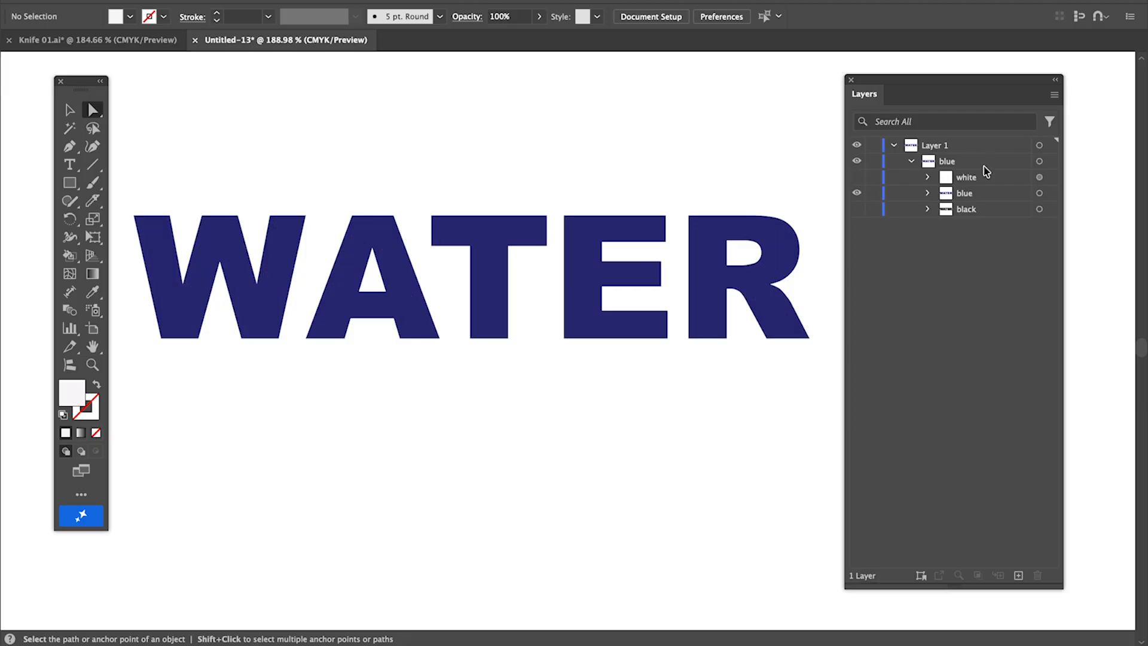
left_click(857, 210)
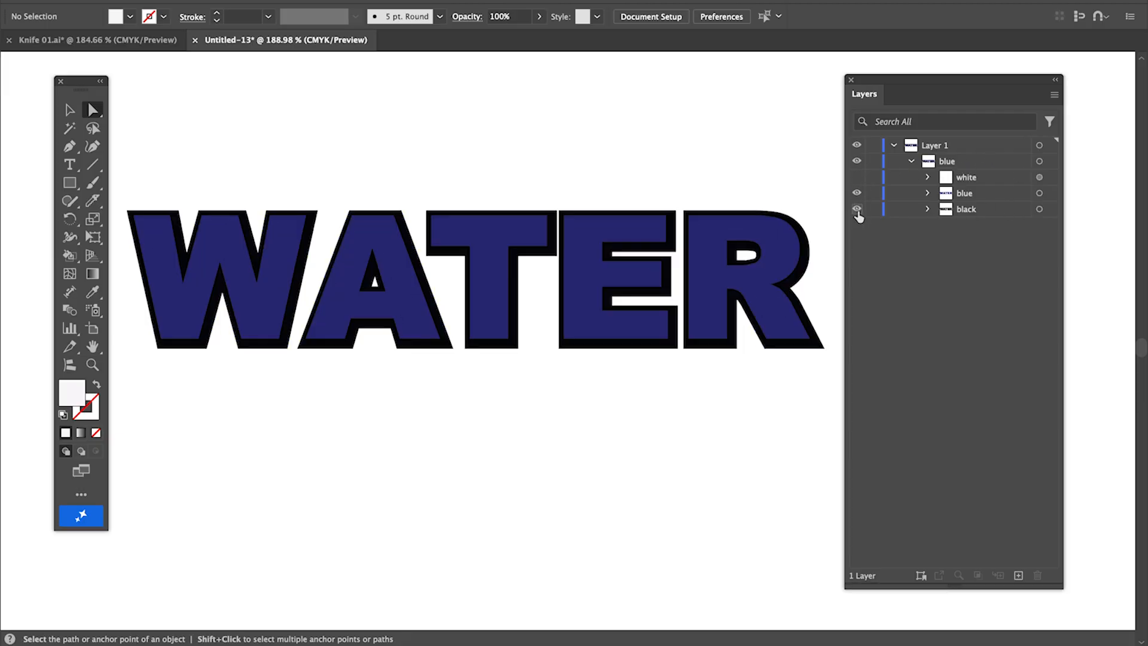
left_click(858, 209)
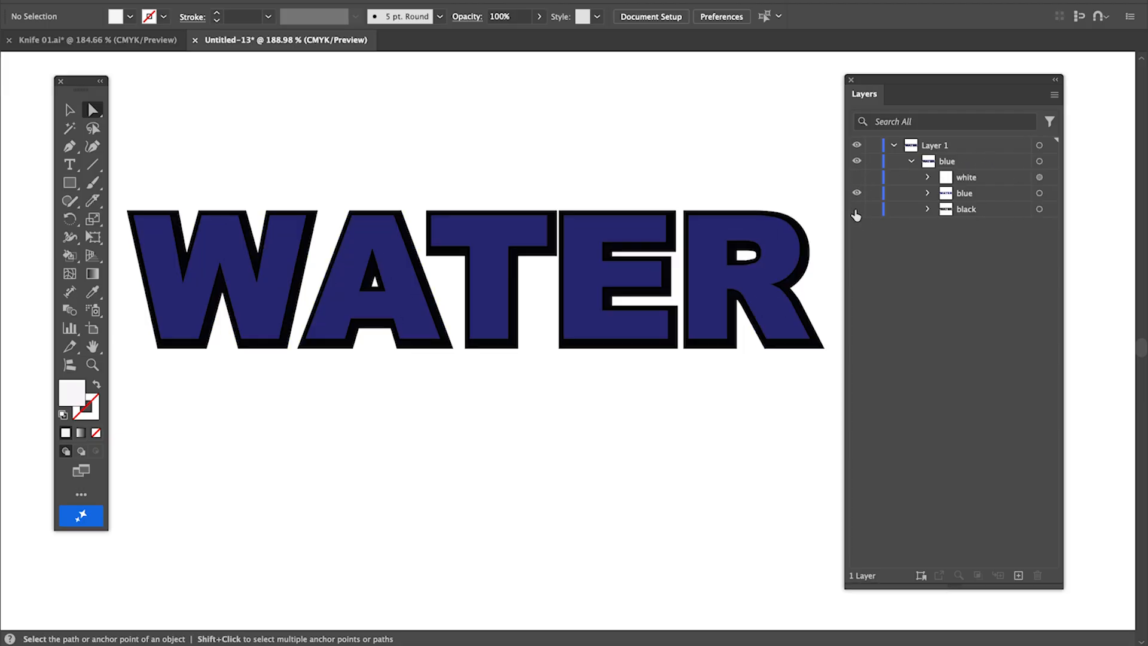
left_click(857, 177)
left_click(857, 177)
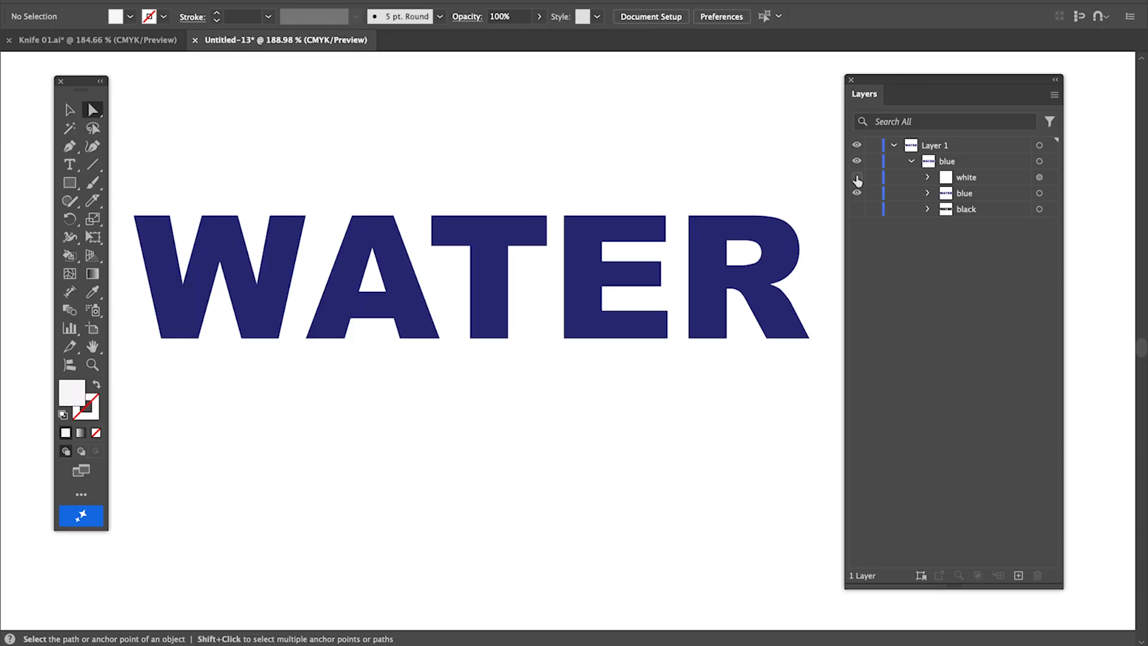
- Select only the inner blue letter group, without the white and black groups
left_click(746, 318)
left_click(648, 277)
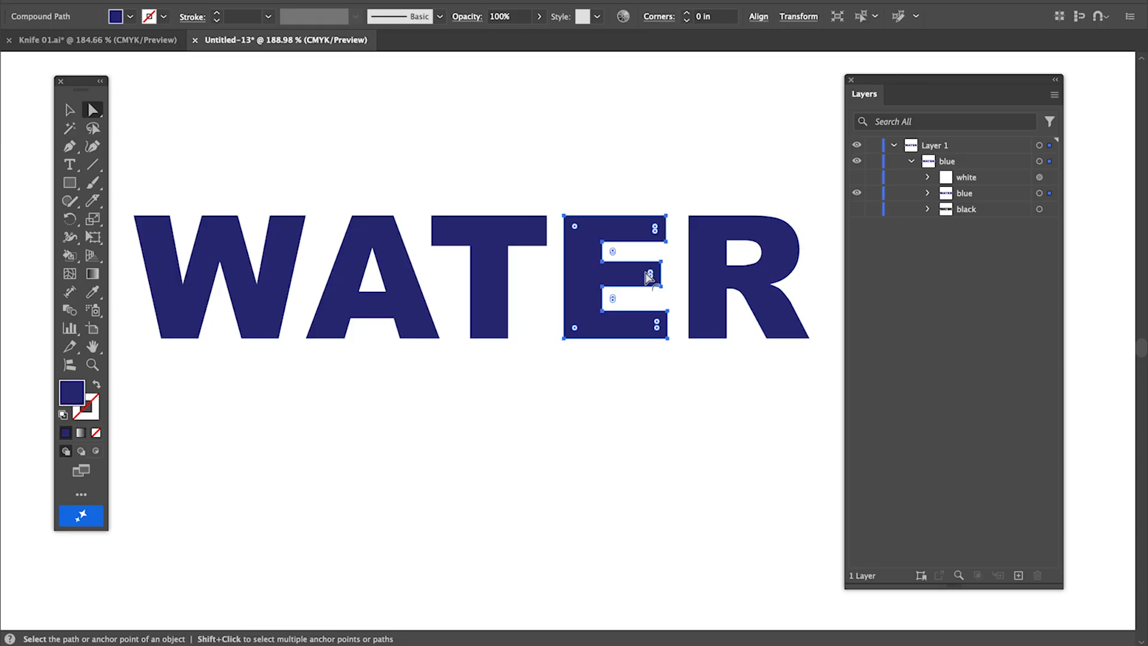
scroll(546, 347, "up", 3)
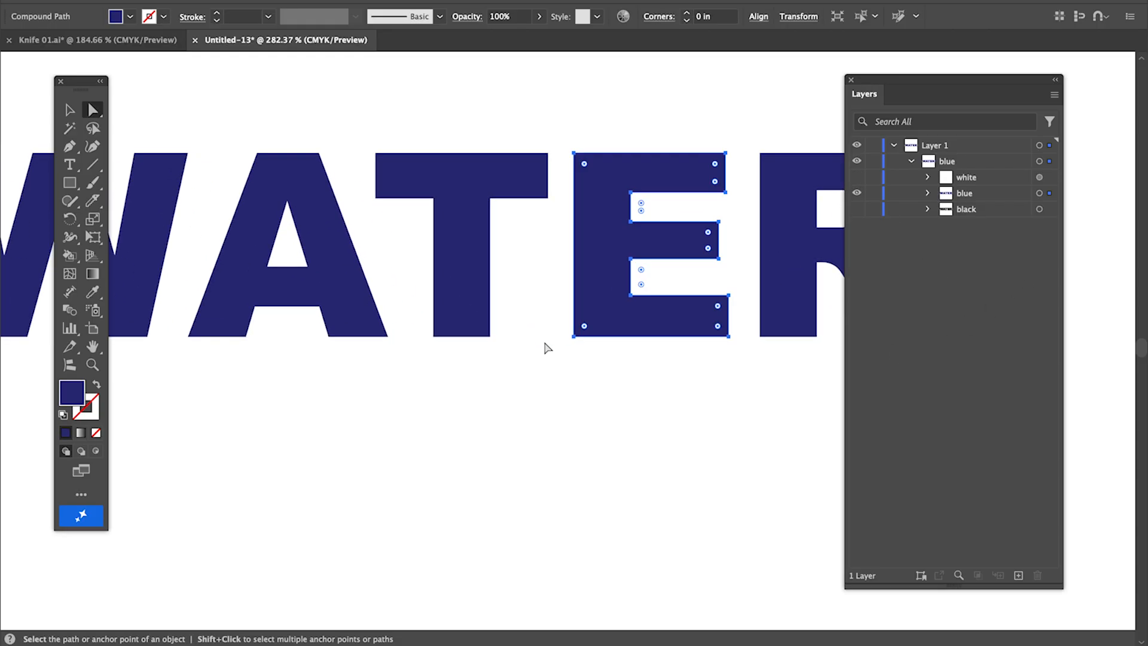
scroll(546, 347, "left", 5)
scroll(546, 347, "up", 1)
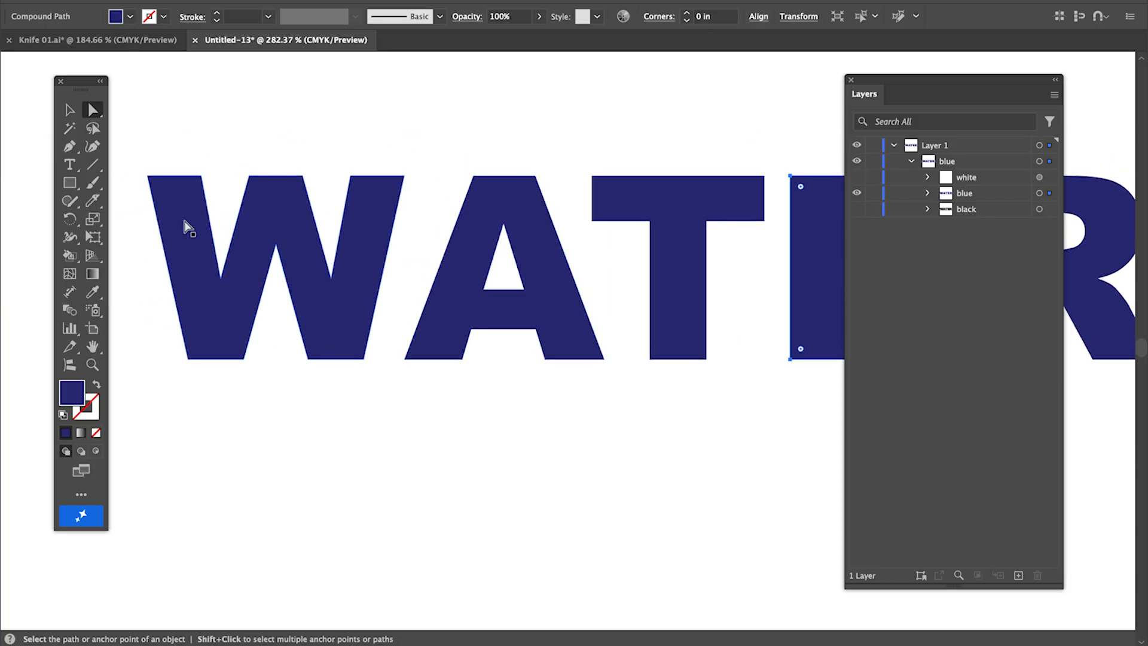
left_click(92, 200)
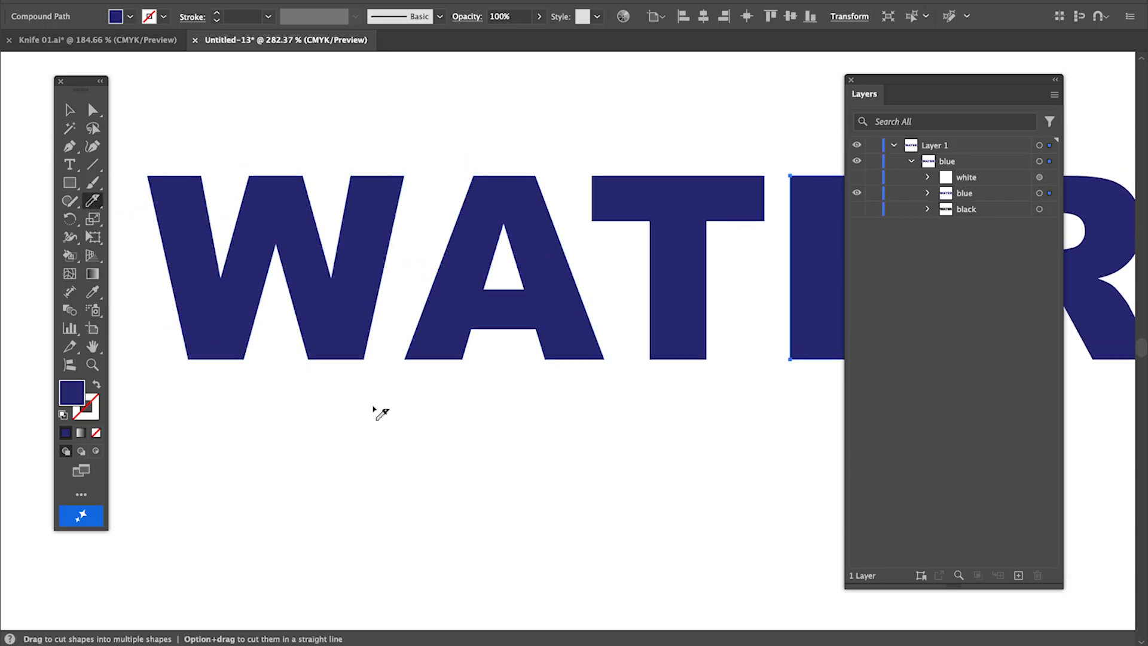
scroll(376, 411, "left", 2)
scroll(376, 411, "up", 1)
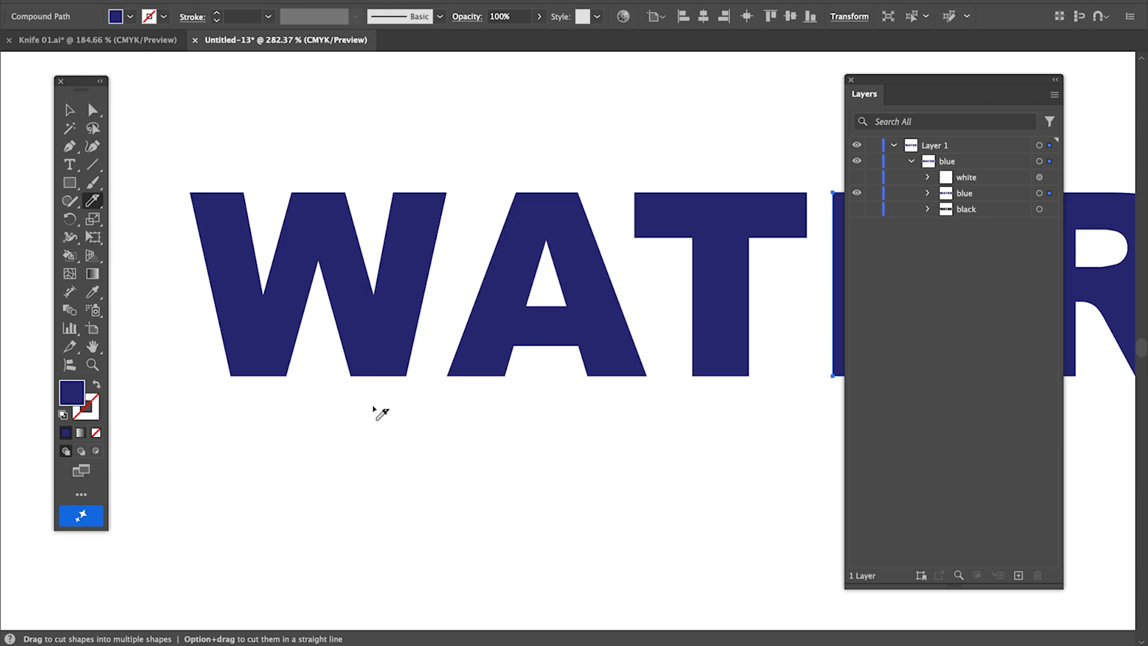
left_click(69, 110)
left_click(547, 229)
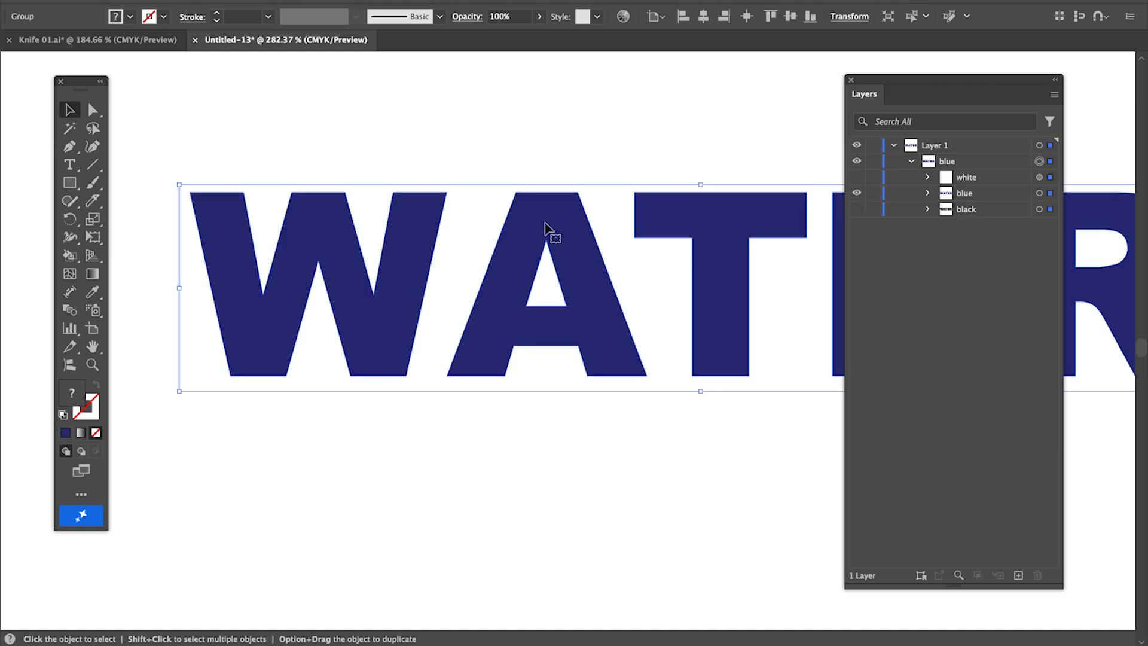
left_click(1039, 193)
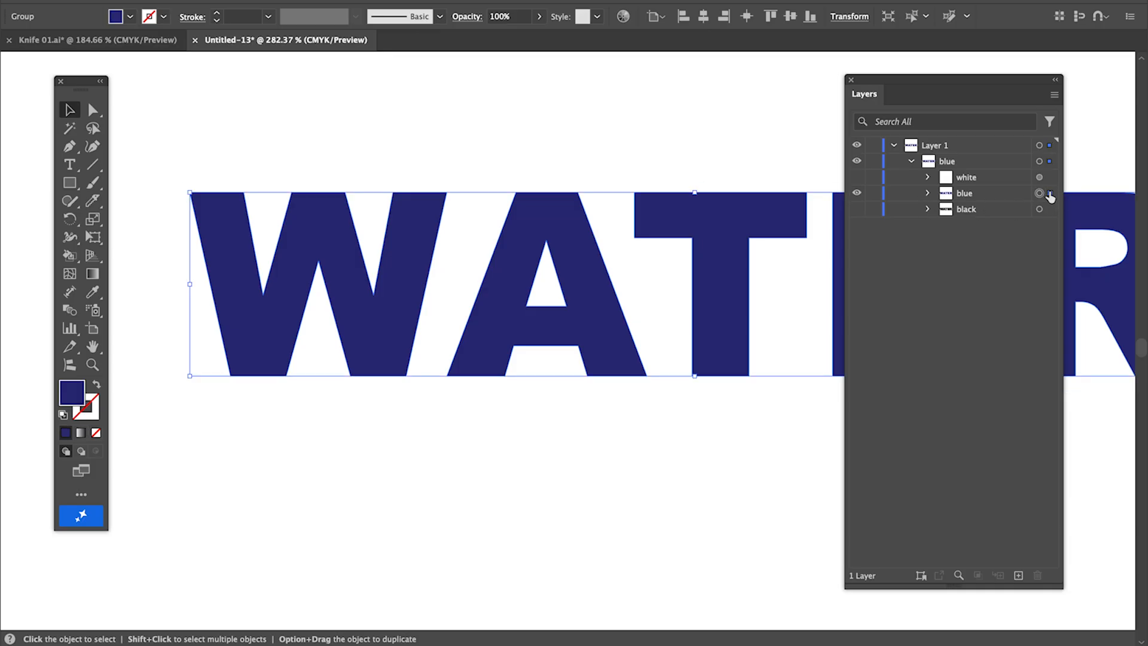
- Cut the W and the A across their middles along wavy lines with the Knife tool
left_click(94, 206)
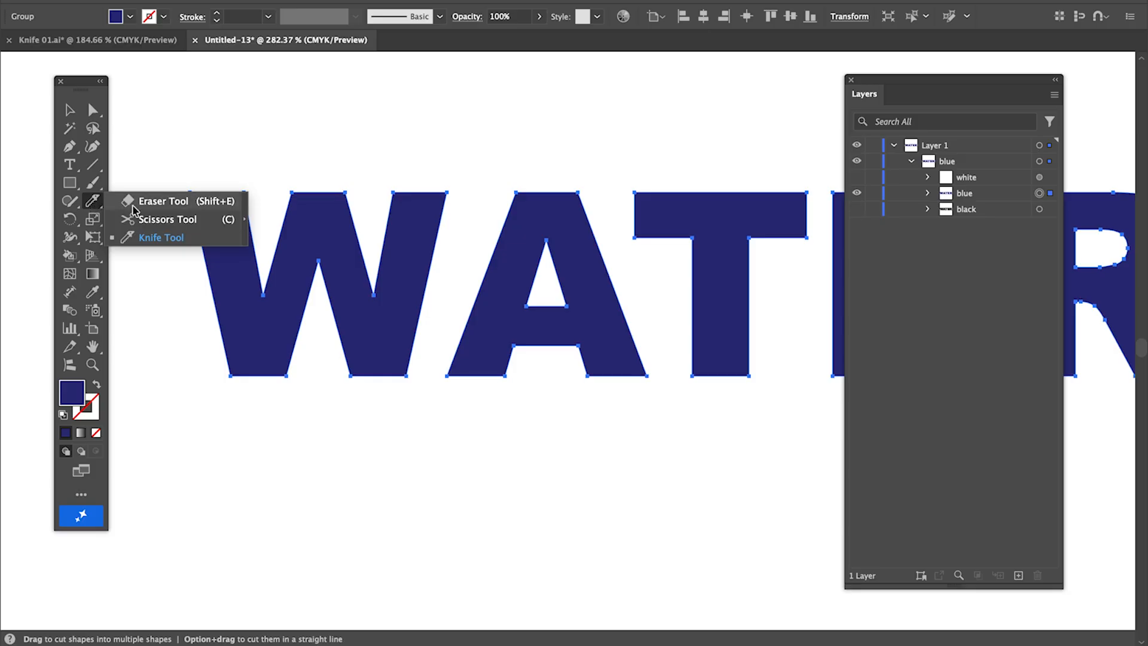
left_click(149, 239)
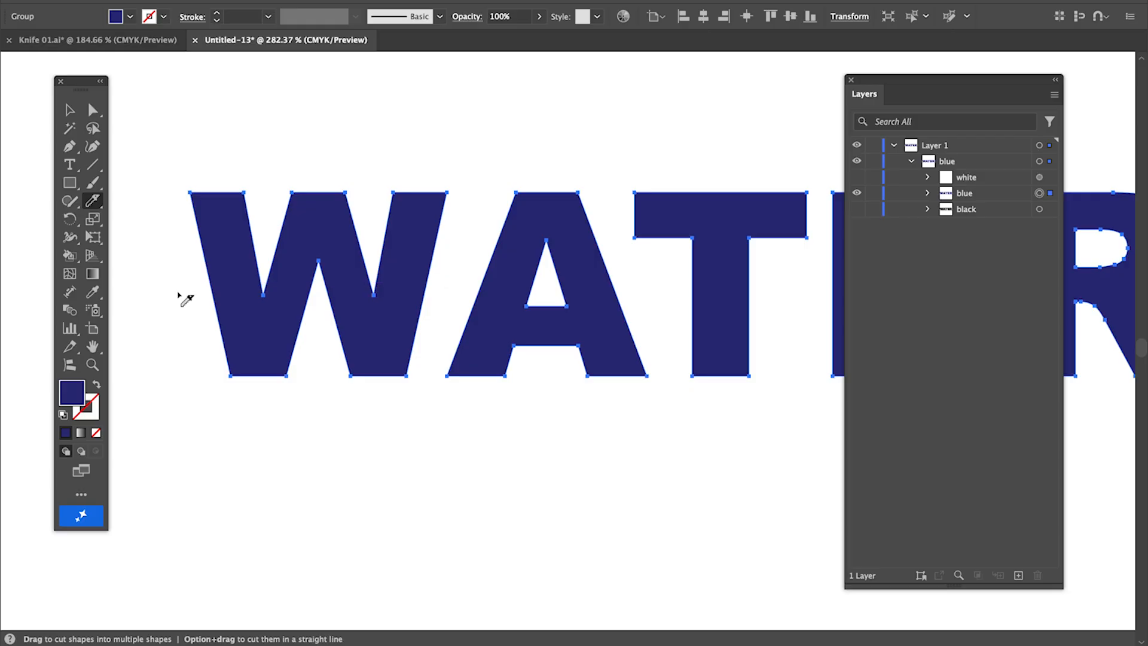
mouse_move(167, 305)
left_mouse_down()
mouse_move(252, 273)
mouse_move(340, 296)
mouse_move(452, 274)
left_mouse_up()
scroll(452, 274, "right", 5)
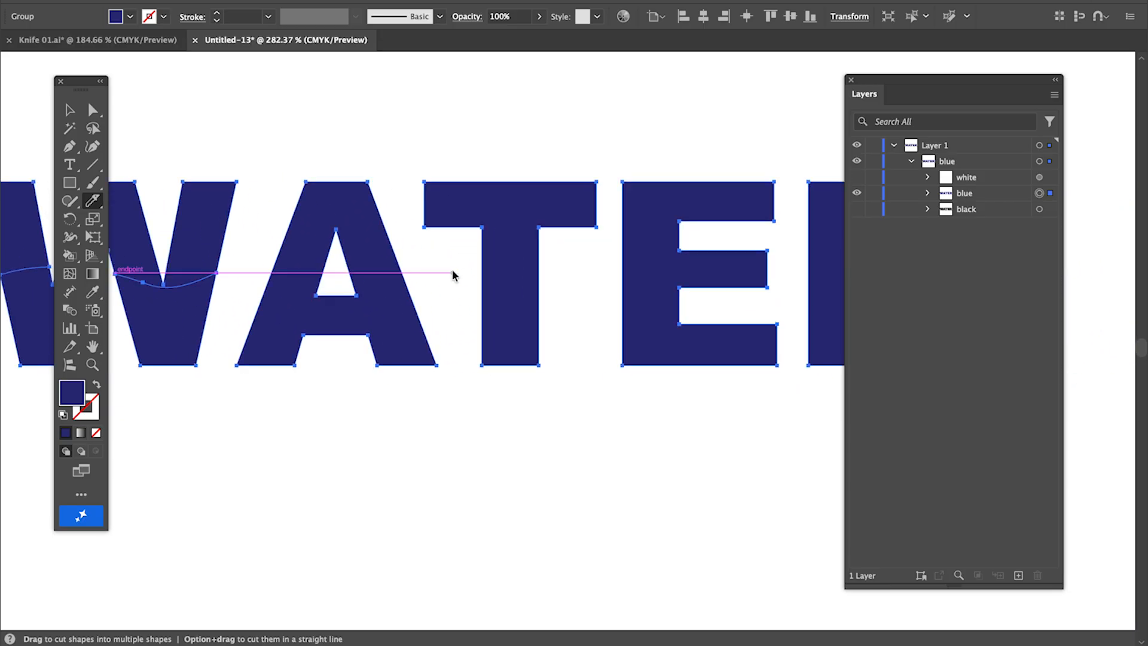
mouse_move(250, 272)
left_mouse_down()
mouse_move(306, 257)
mouse_move(411, 288)
mouse_move(451, 282)
left_mouse_up()
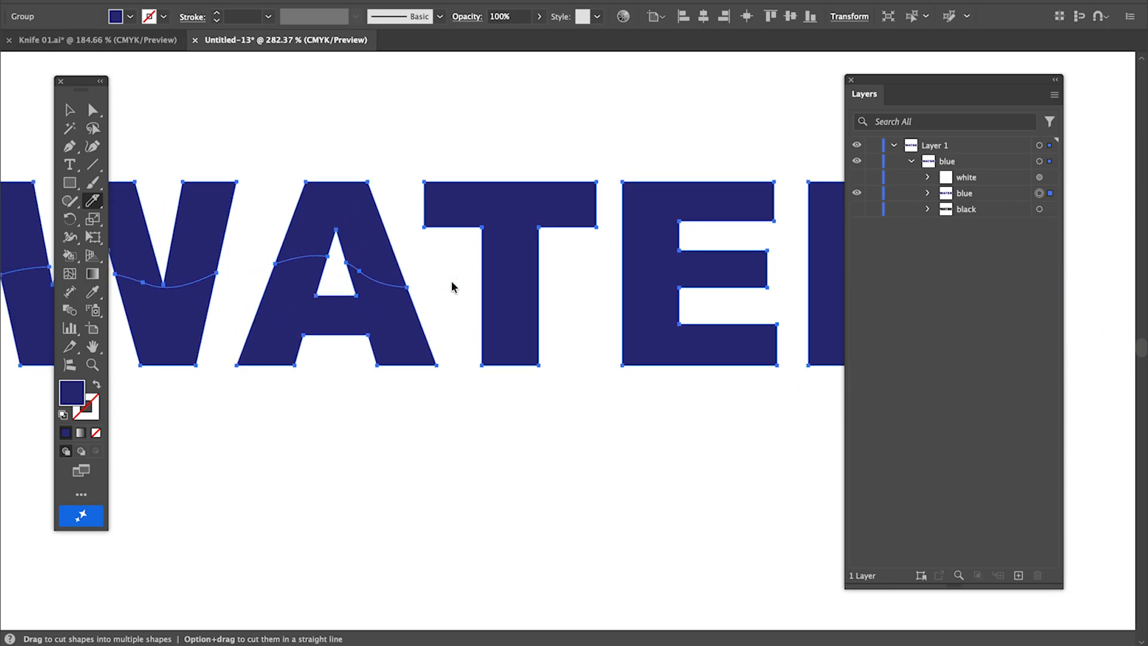
- Continue the wavy Knife cut across the middles of the T, E and R
scroll(451, 282, "right", 4)
mouse_move(354, 275)
left_mouse_down()
mouse_move(449, 243)
mouse_move(436, 246)
mouse_move(519, 267)
mouse_move(597, 259)
left_mouse_up()
scroll(456, 245, "right", 3)
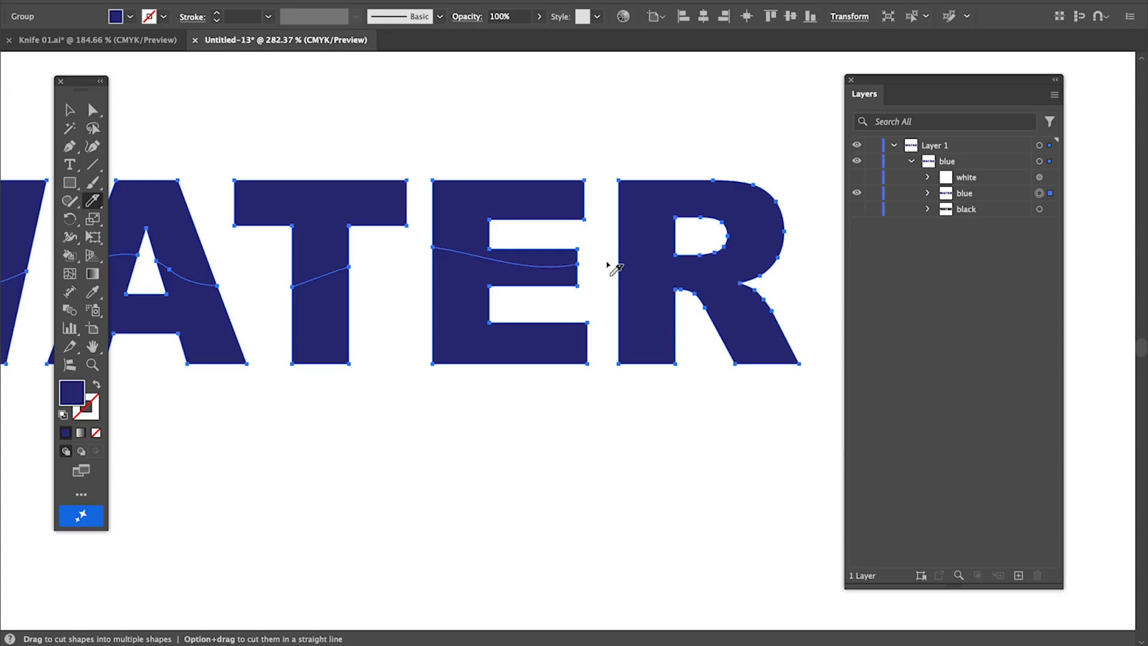
mouse_move(595, 266)
left_mouse_down()
mouse_move(698, 274)
mouse_move(752, 258)
mouse_move(823, 208)
left_mouse_up()
- Expand the inner blue group and check how the letters are divided into separate upper and lower pieces
scroll(609, 200, "left", 4)
scroll(610, 200, "down", 1)
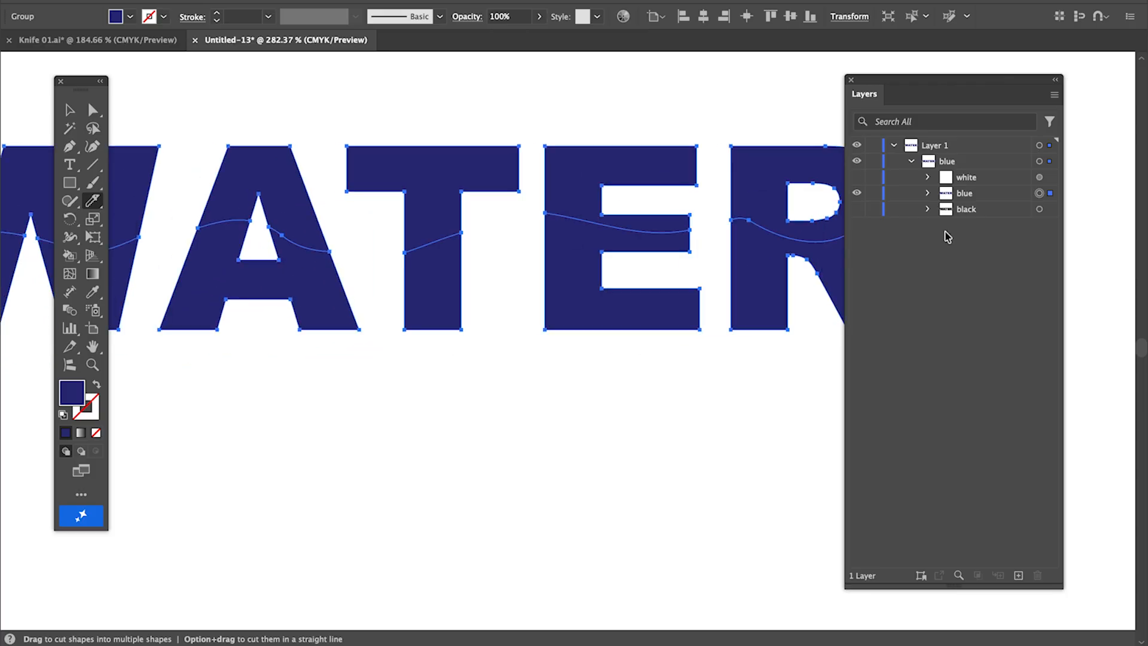
left_click(928, 192)
key("v")
left_click(630, 68)
left_click(594, 192)
left_click(93, 109)
left_click(528, 139)
left_click(577, 169)
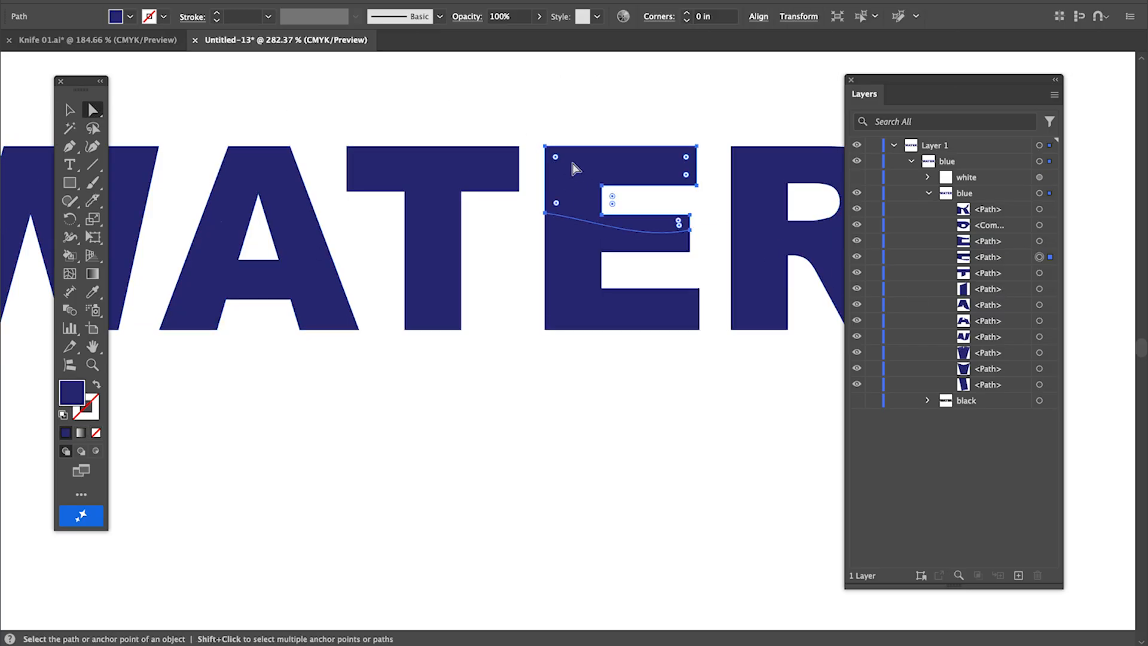
left_click(595, 107)
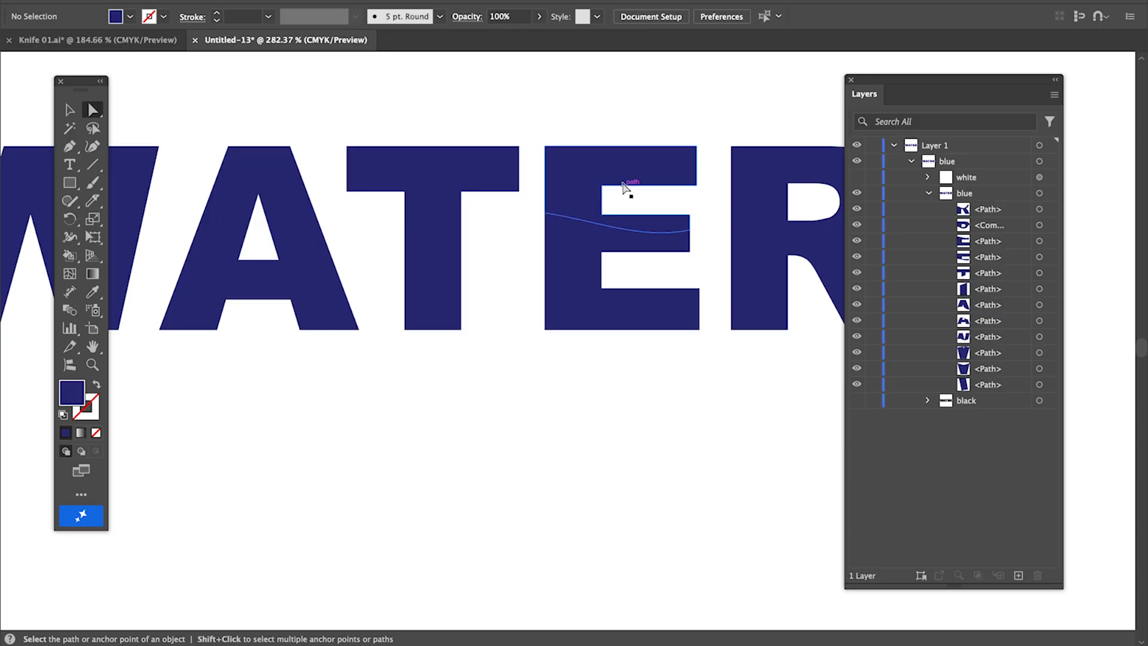
scroll(622, 184, "down", 3)
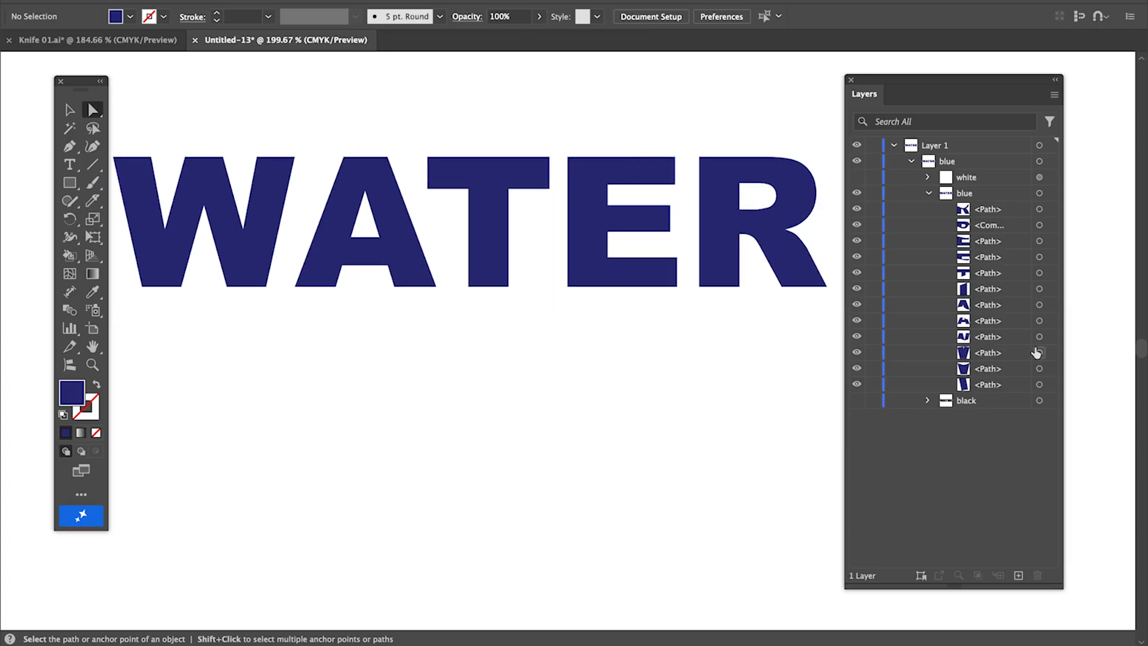
left_click(929, 194)
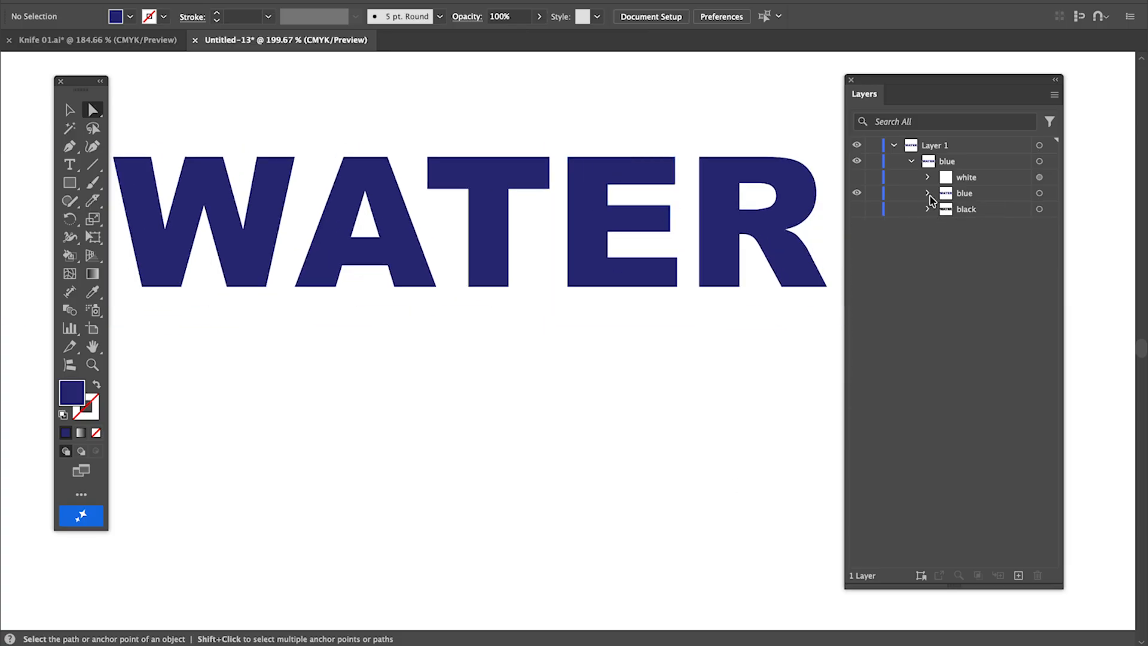
left_click(929, 194)
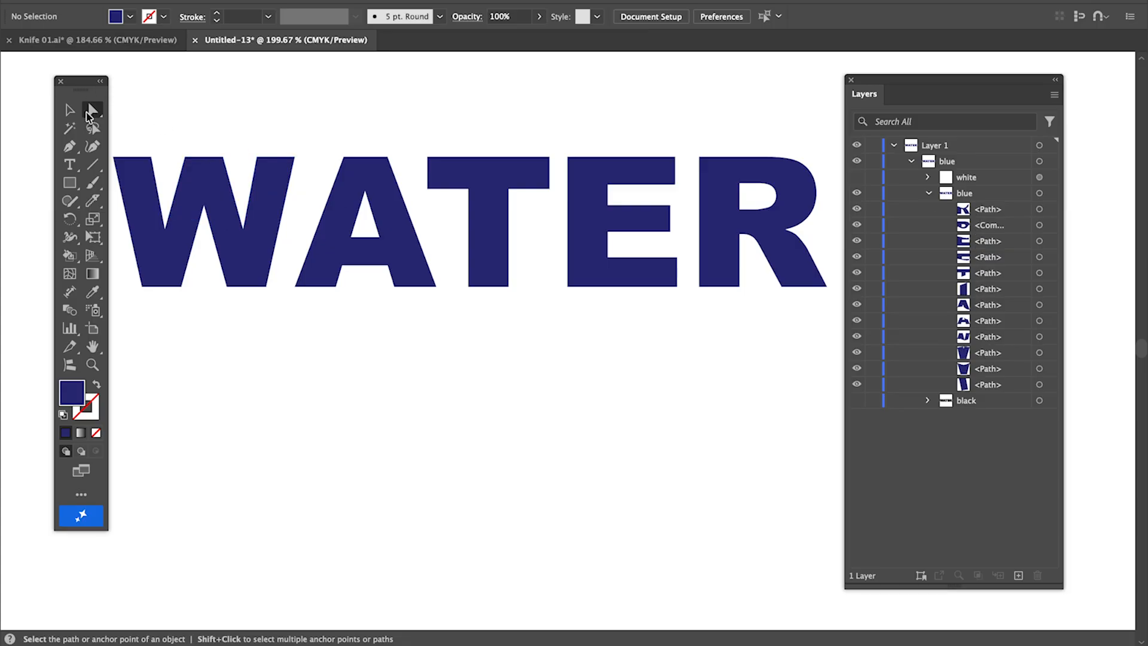
- Fill the upper cut pieces of all five letters with a lighter blue and deselect them
left_click_drag(584, 116, 807, 167)
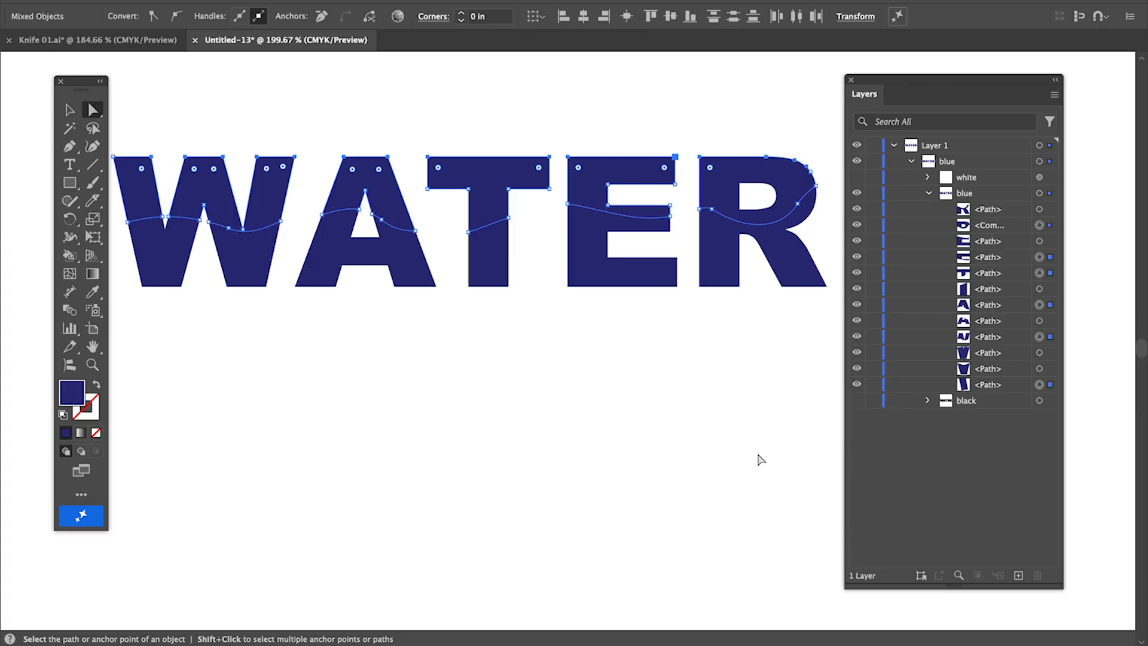
double_click(71, 394)
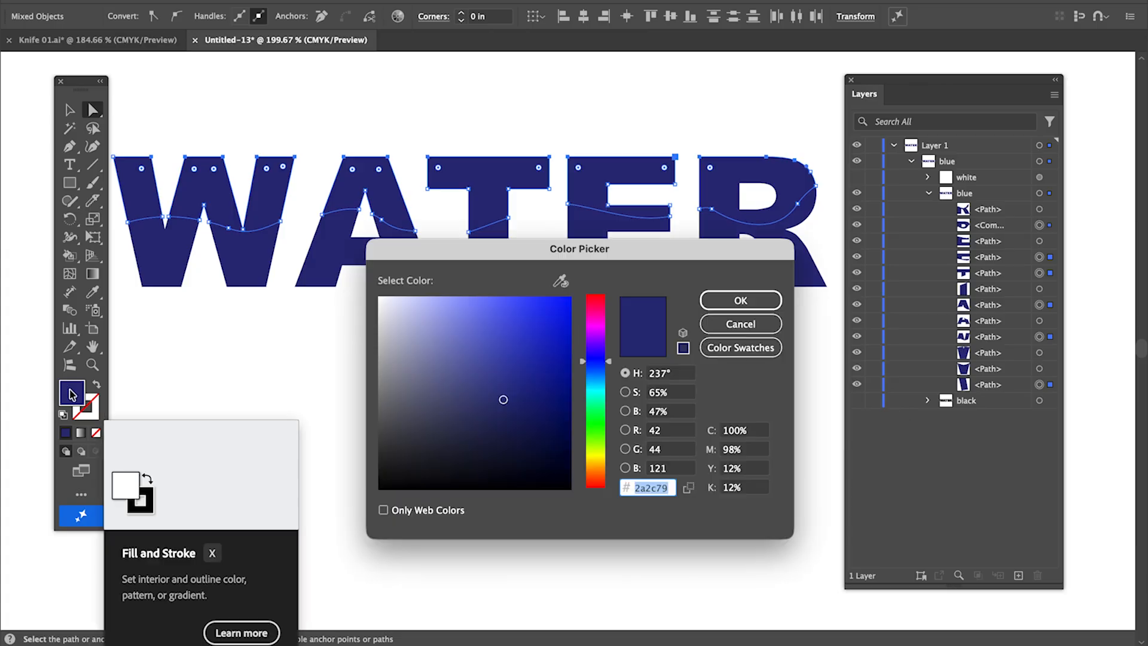
left_click(479, 338)
left_click(459, 312)
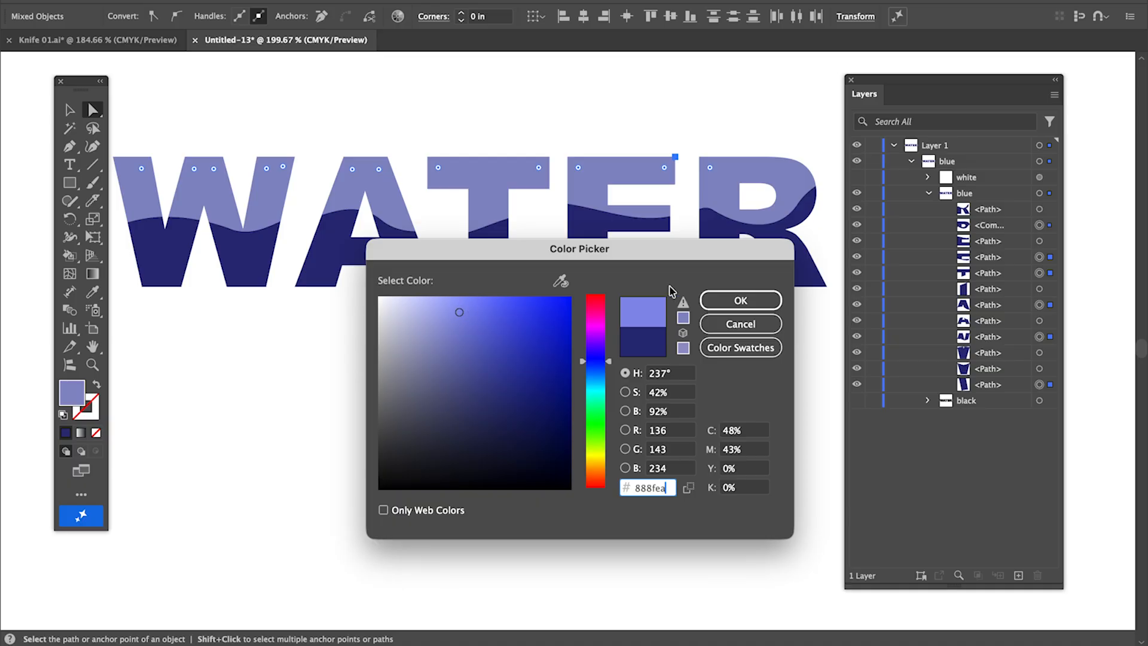
left_click(481, 312)
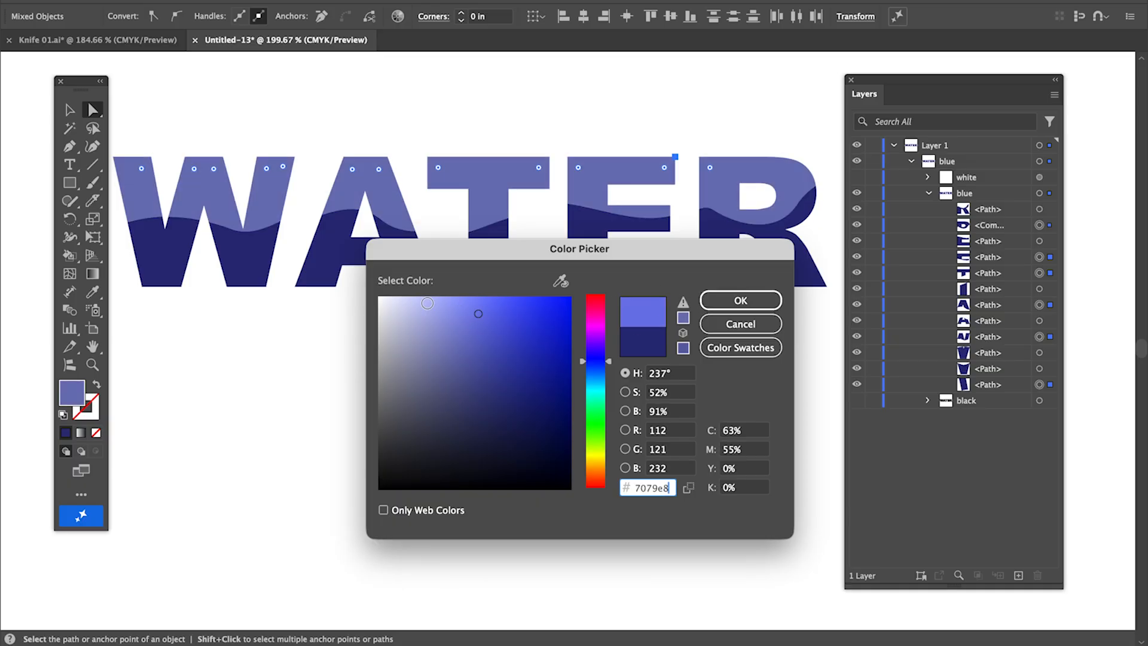
left_click(460, 309)
left_click(732, 304)
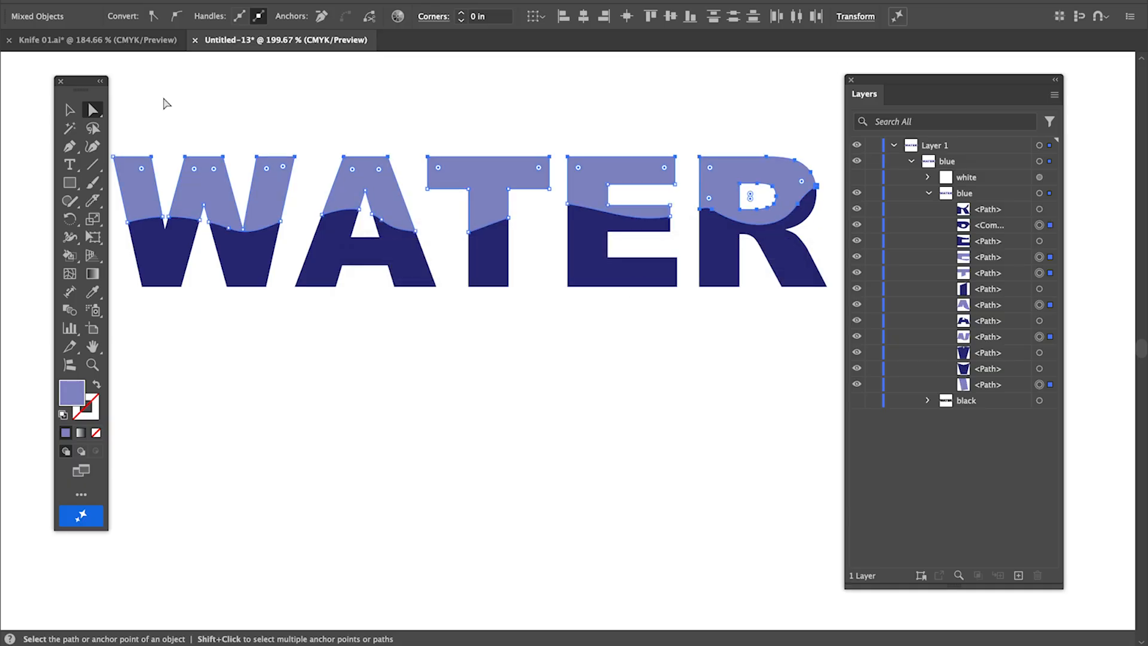
left_click(69, 109)
left_click(155, 90)
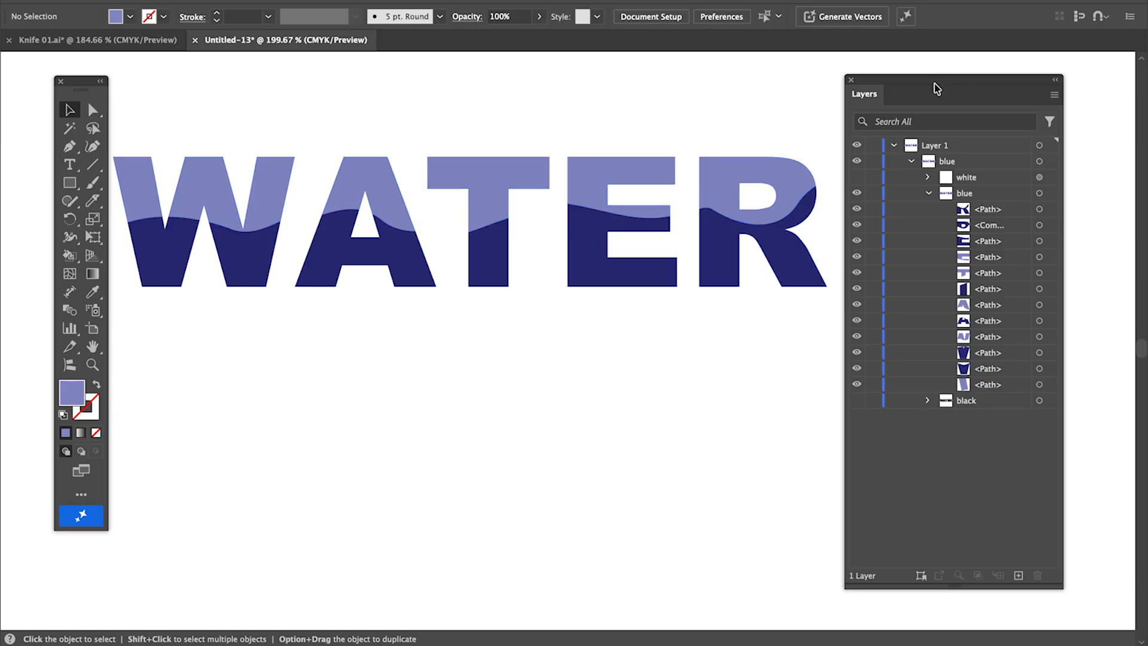
- Show the white inset group again and set its opacity to 17%
left_click_drag(936, 89, 968, 81)
scroll(688, 240, "left", 2)
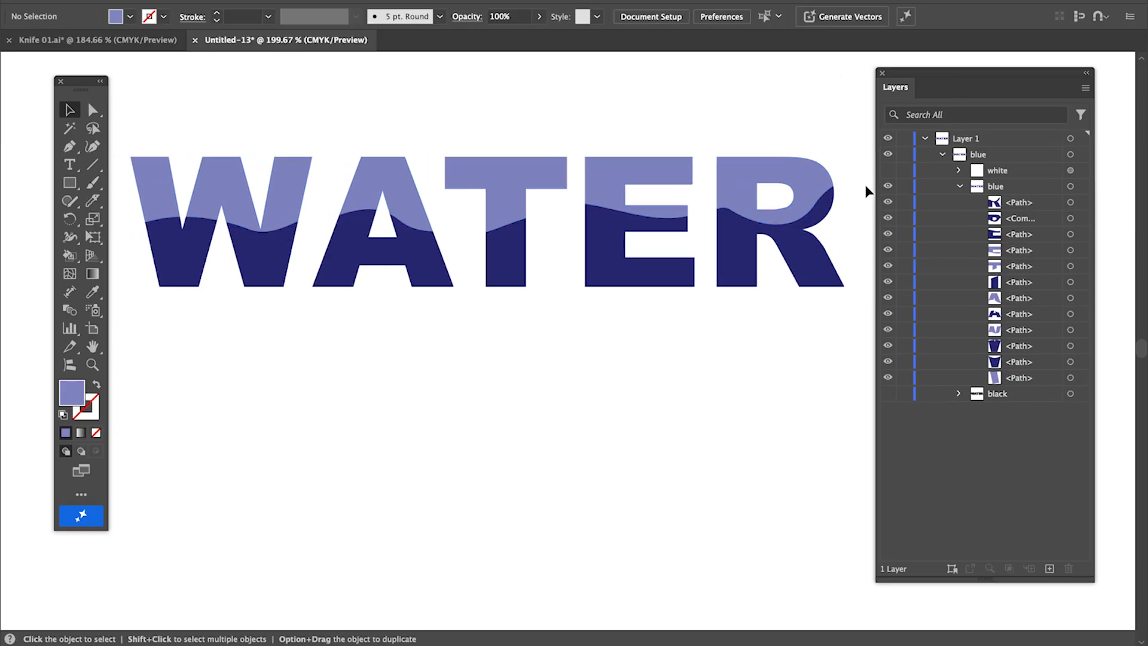
left_click(888, 171)
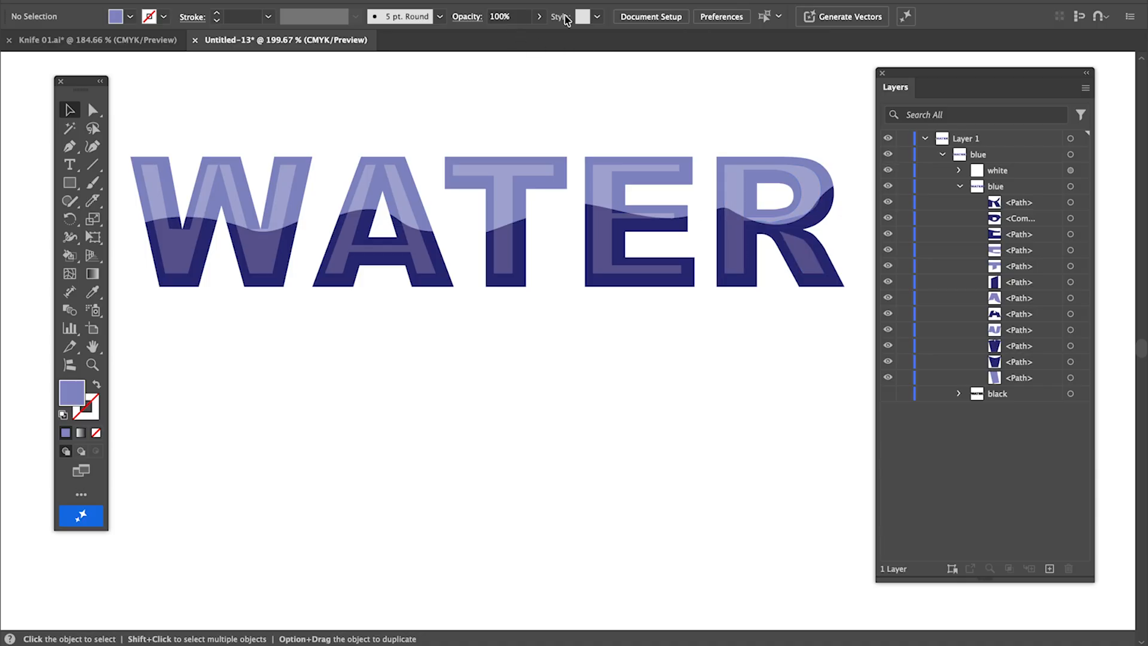
left_click(605, 176)
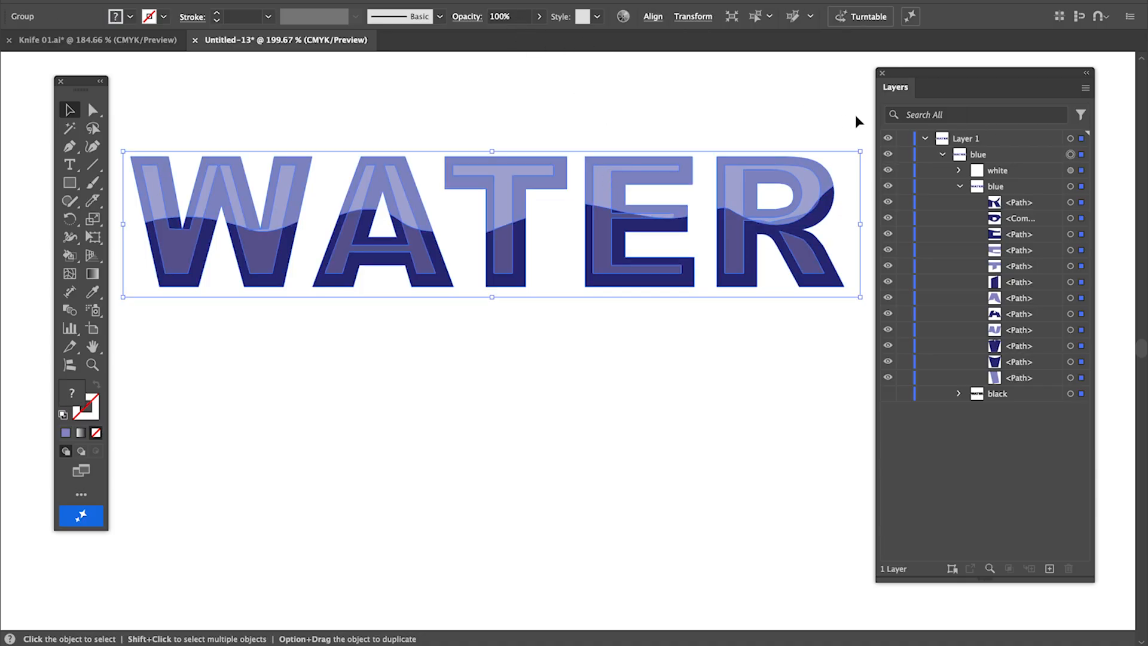
left_click(1070, 171)
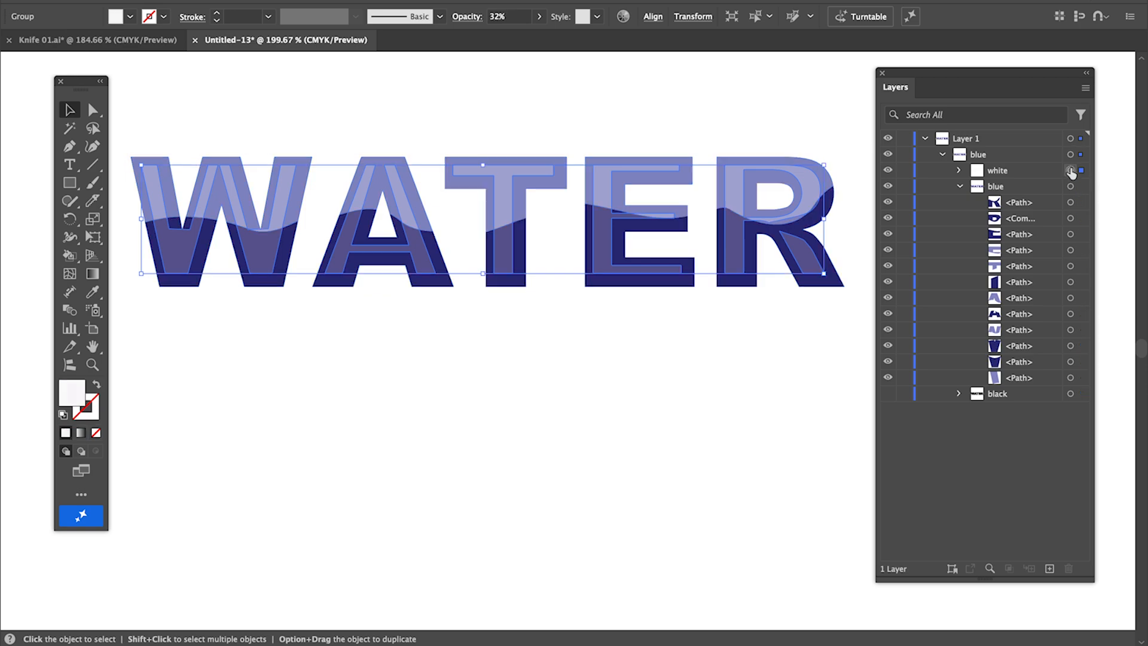
left_click(519, 17)
type("17")
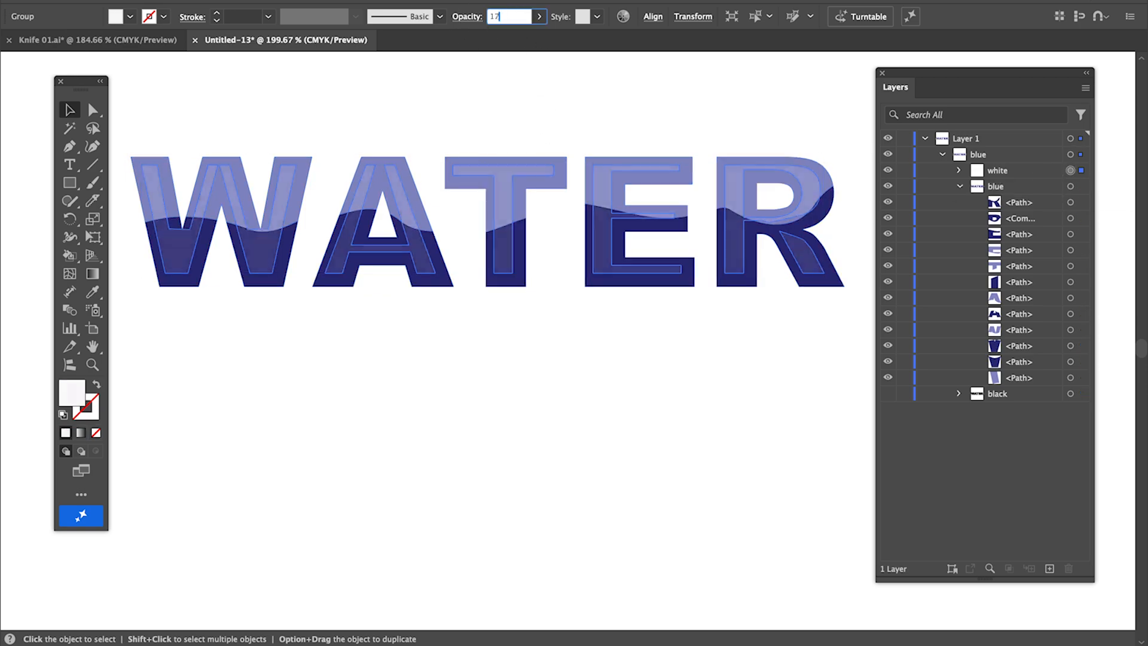
left_click(548, 85)
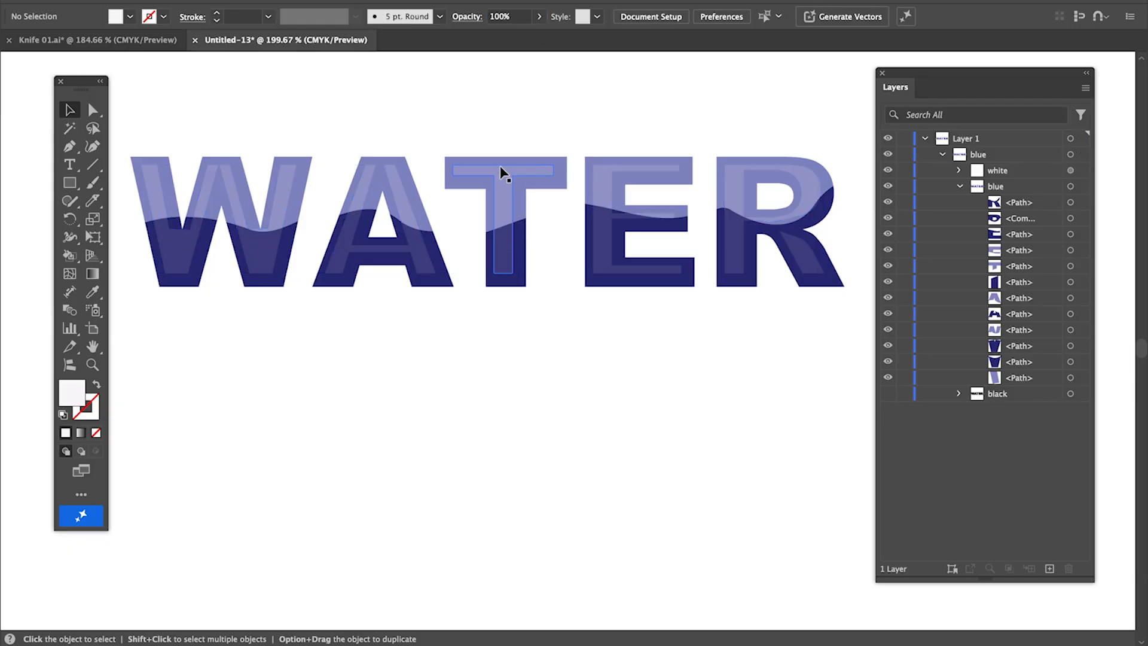
- Collapse the inner blue group and show the black shadow group again behind the letters
left_click(960, 188)
left_click(888, 202)
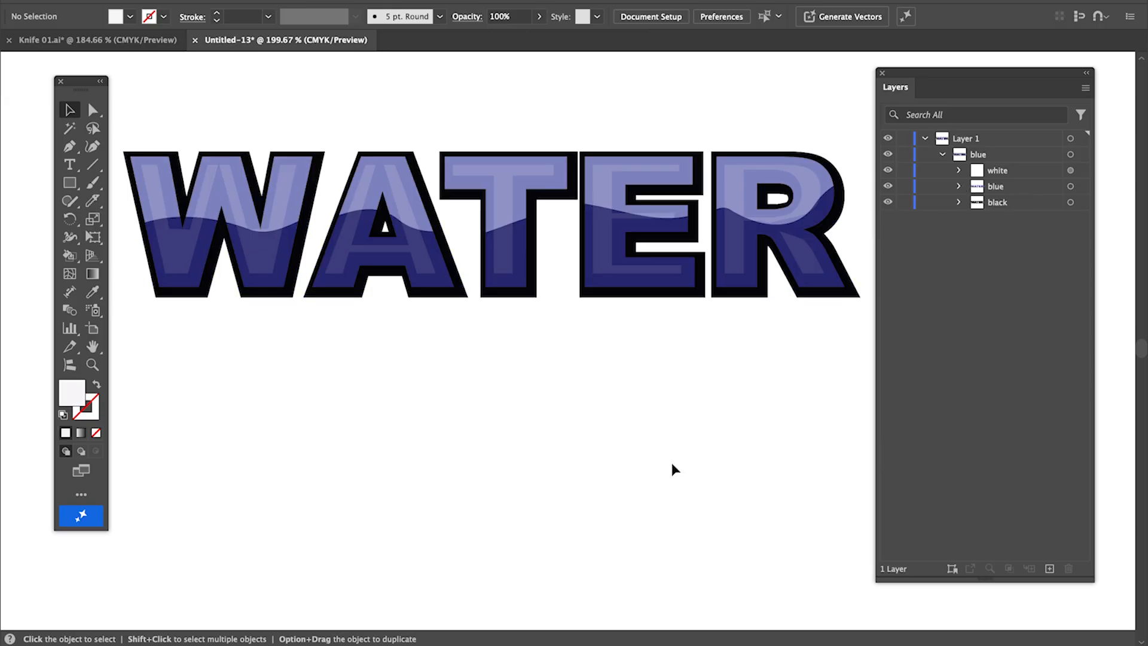
scroll(664, 469, "down", 3)
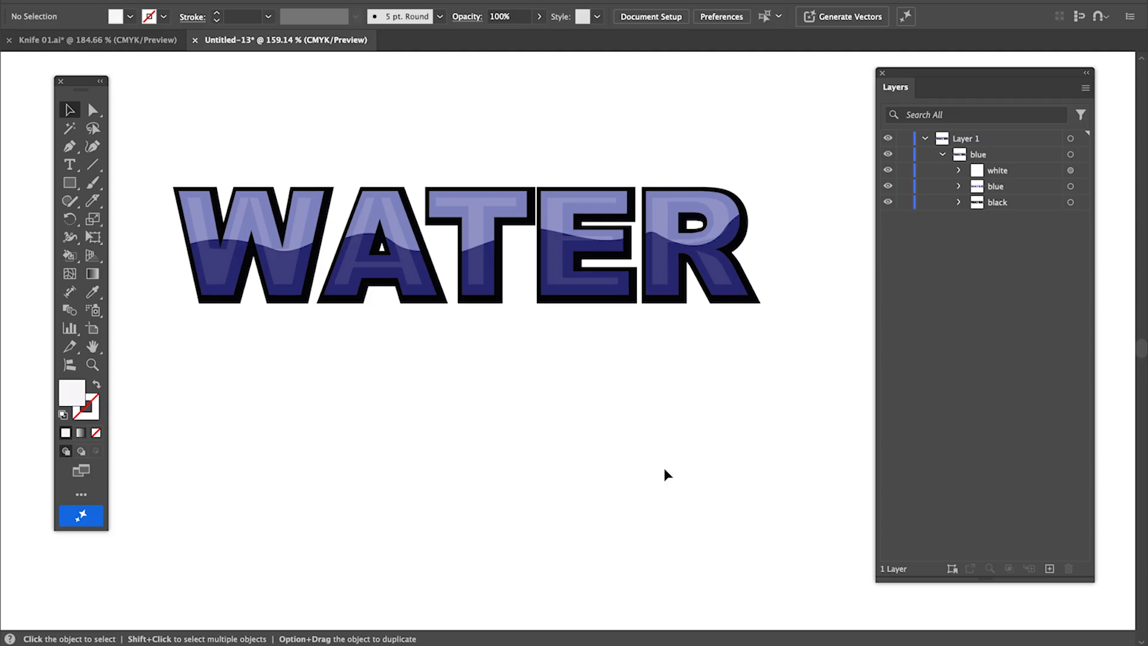
scroll(707, 439, "up", 1)
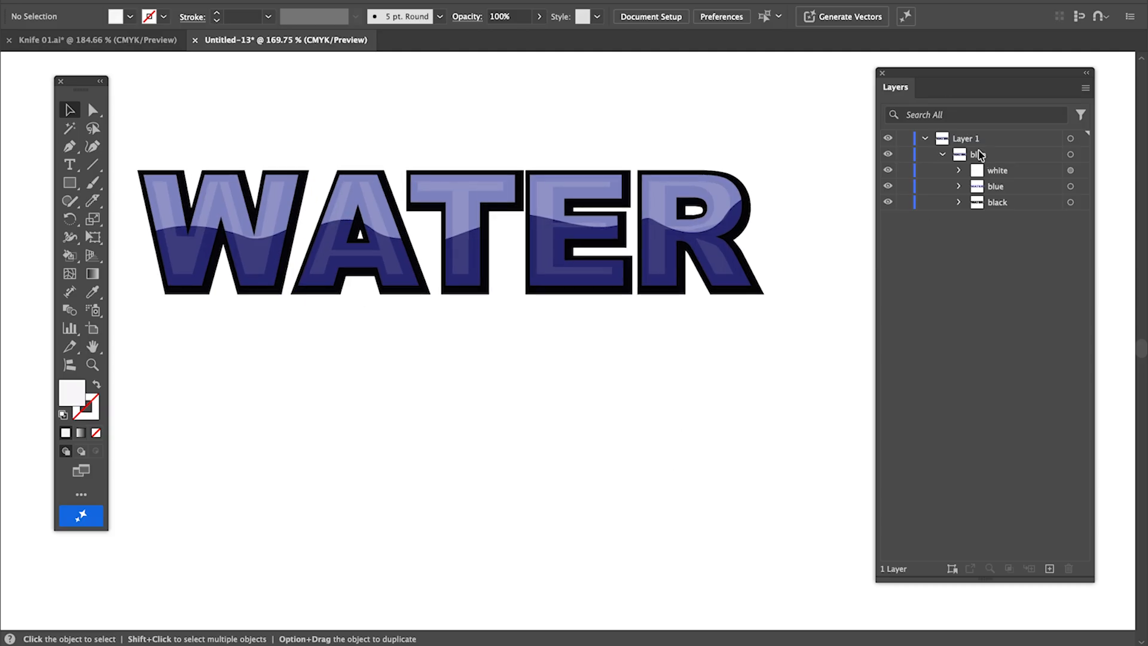
- Move the floating layer list and toolbox clear of the lettering and examine the artwork up close
left_click_drag(893, 69, 1043, 64)
scroll(542, 291, "up", 3)
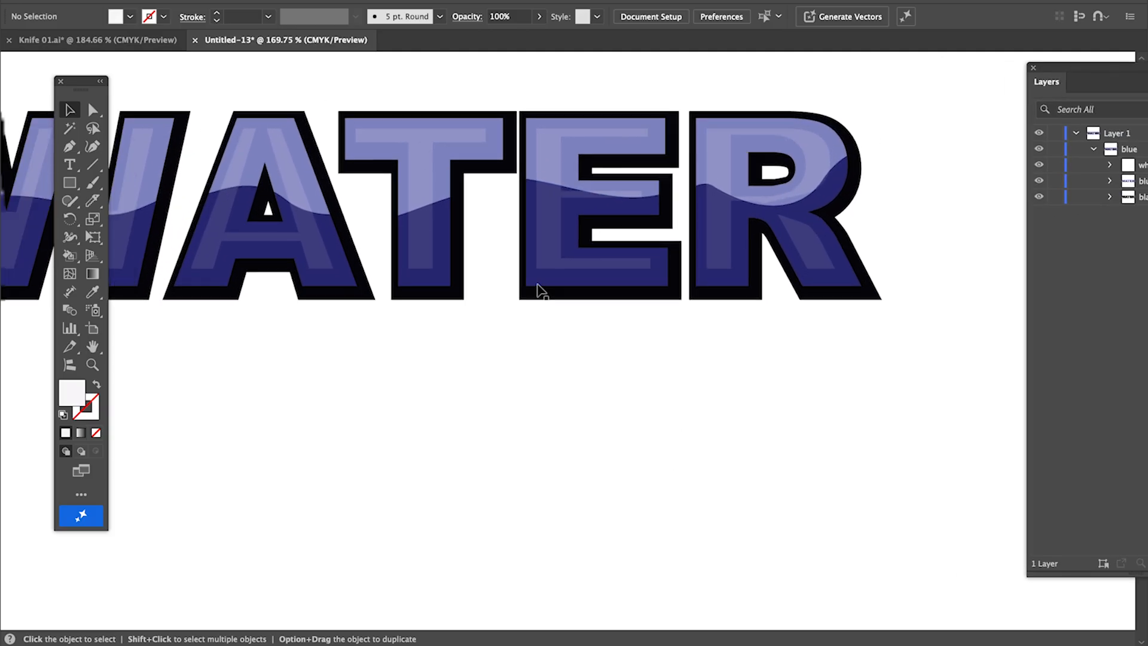
scroll(541, 291, "up", 4)
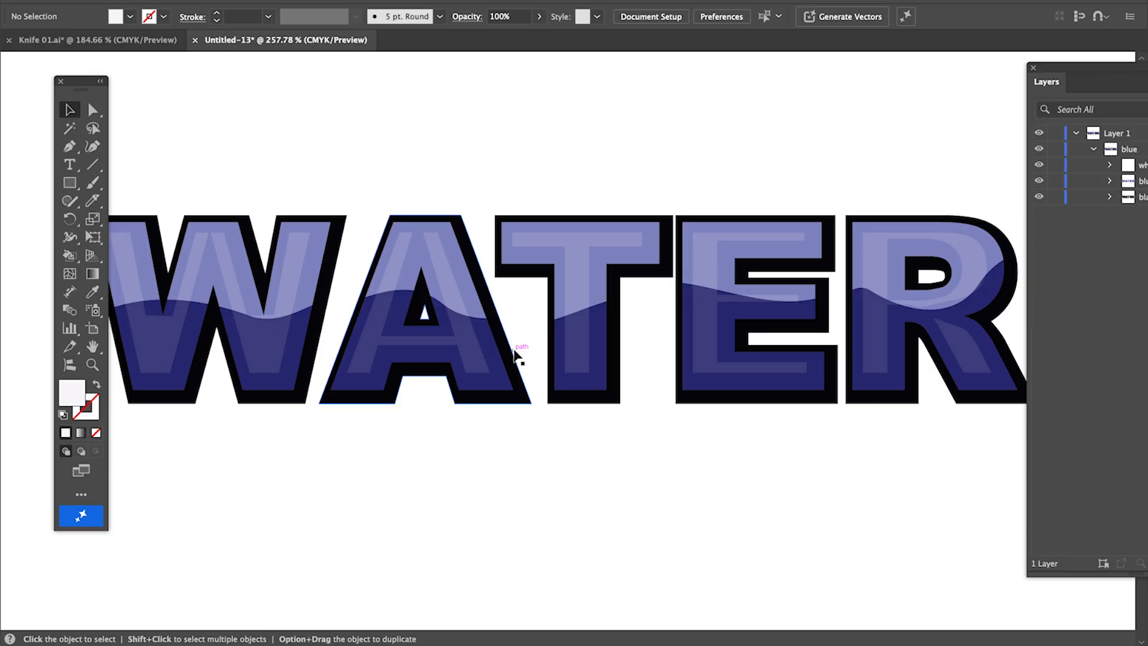
left_click_drag(81, 84, 46, 84)
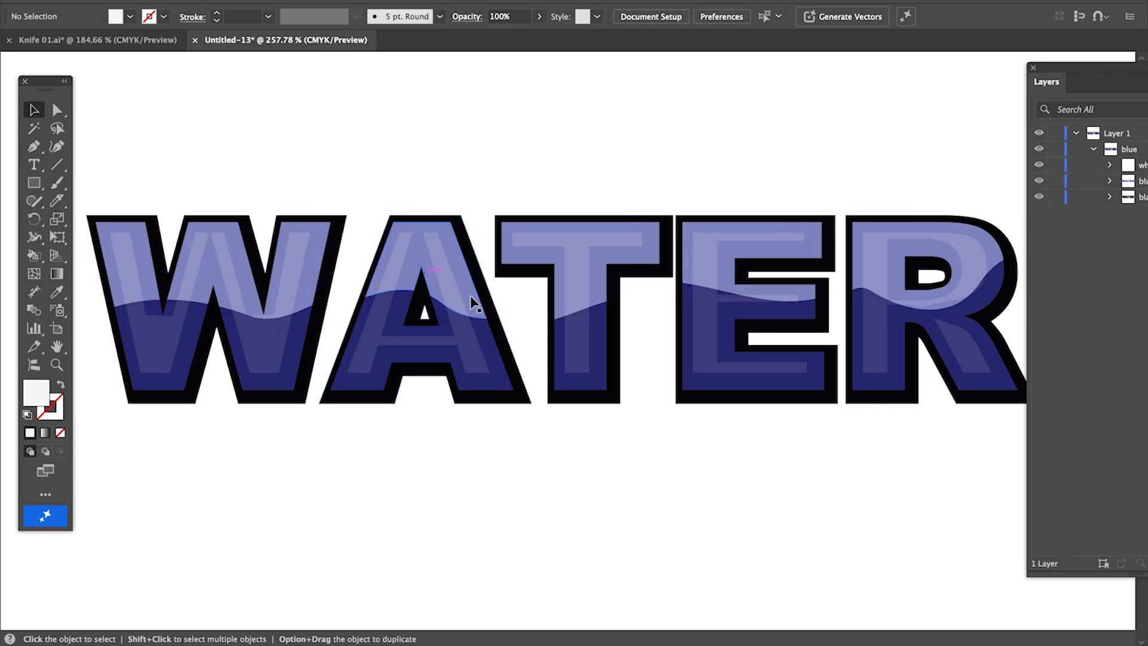